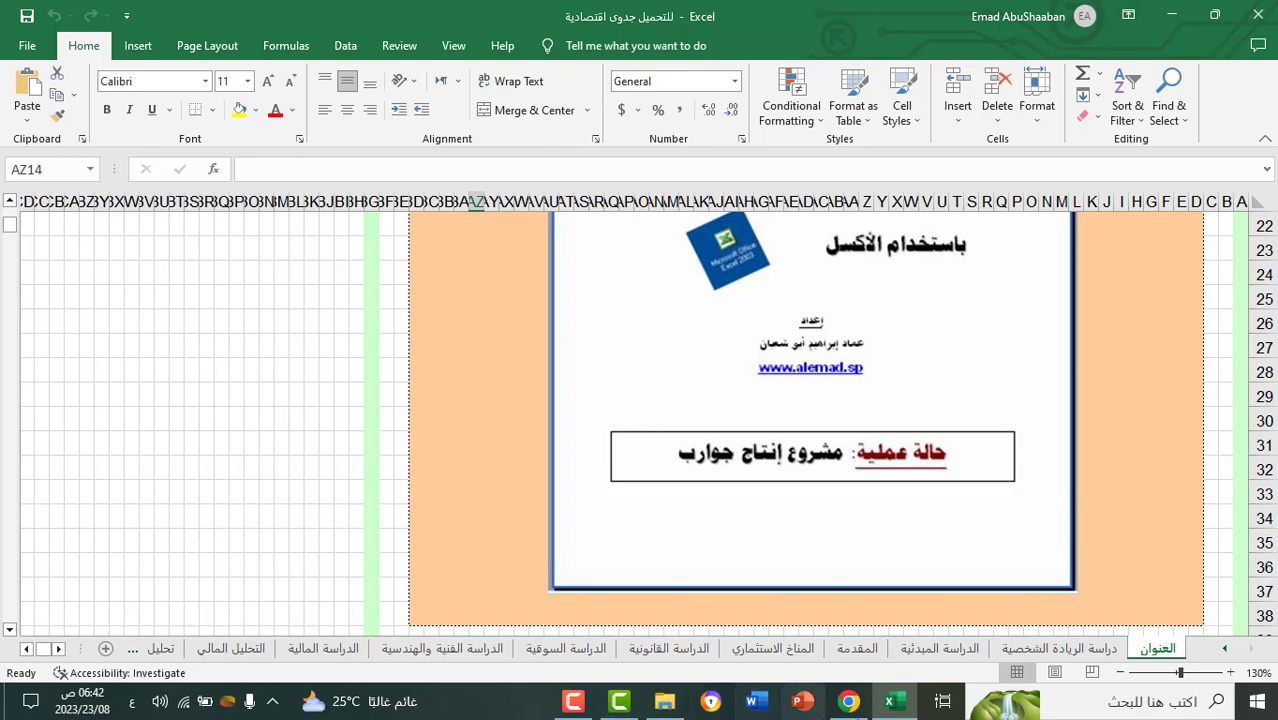
Step: Review the دراسة الريادة الشخصية sheet from the entrepreneur traits checklist through the project life cycle diagram
{"action": "left_click", "coordinate": [1065, 649]}
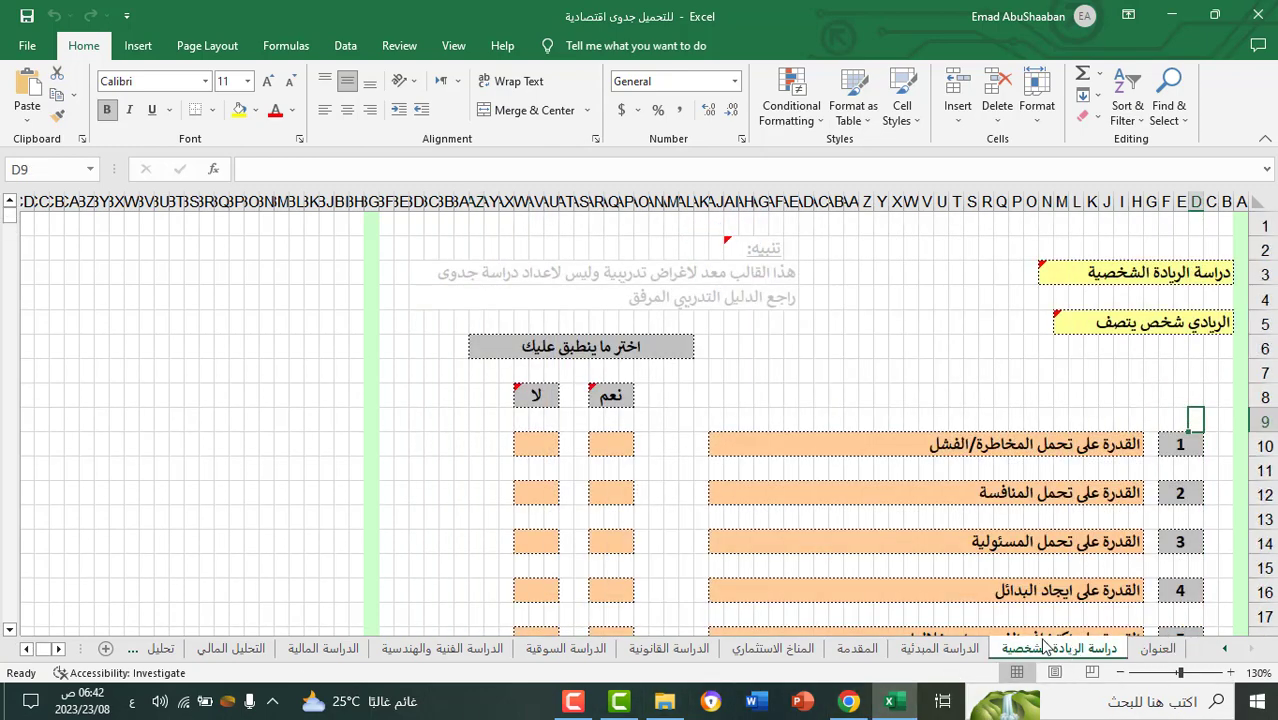
{"action": "left_click", "coordinate": [9, 632]}
{"action": "left_click", "coordinate": [9, 632]}
{"action": "left_click", "coordinate": [9, 632]}
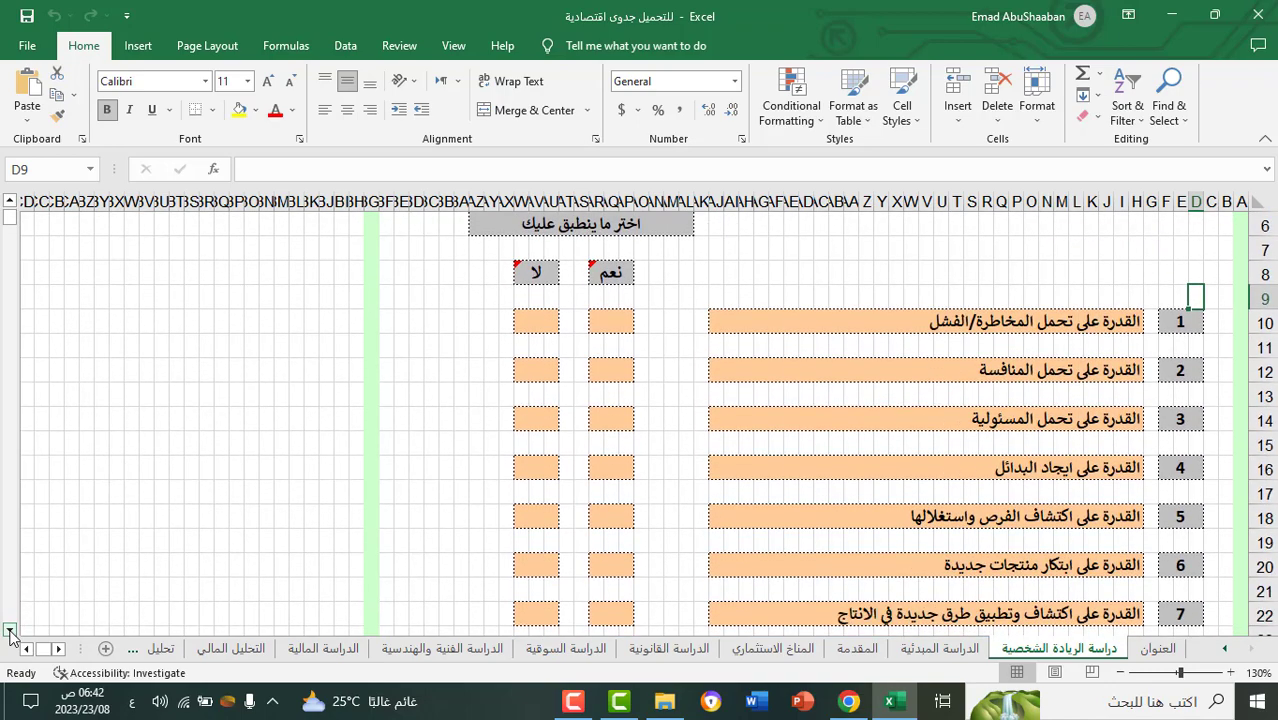
{"action": "left_click_drag", "start_coordinate": [9, 632], "coordinate": [9, 632]}
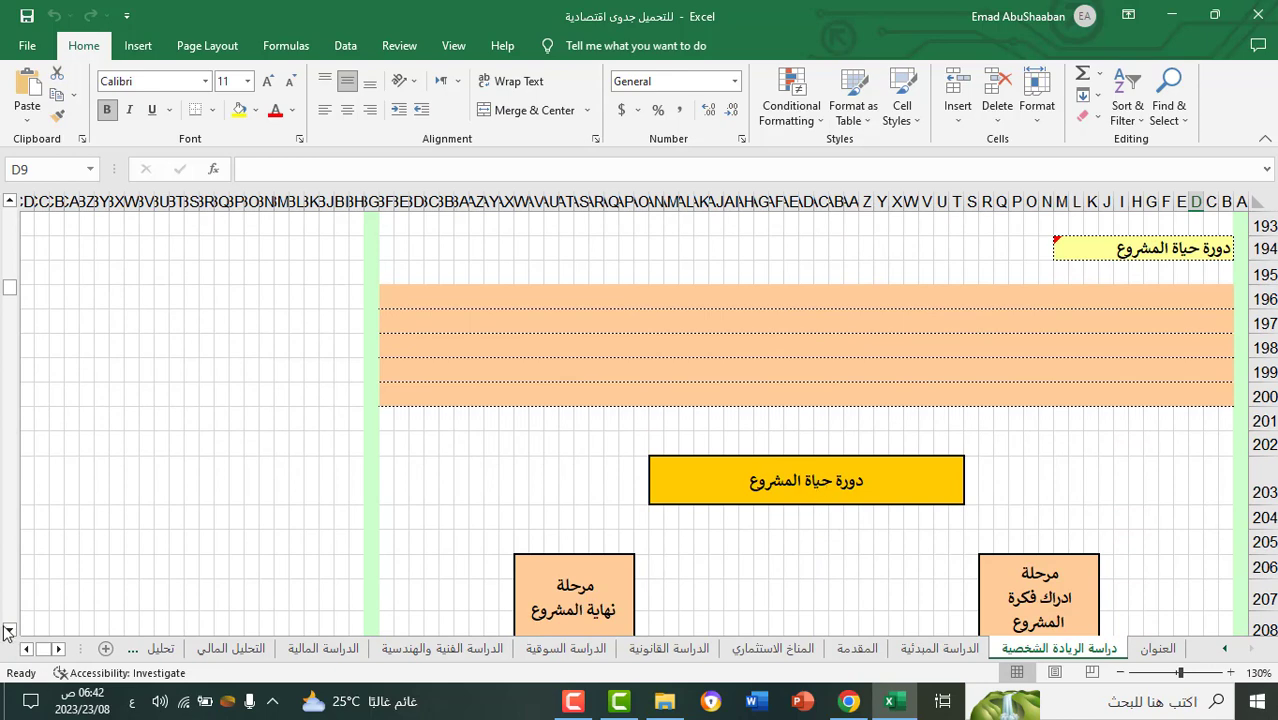
{"action": "left_click_drag", "start_coordinate": [9, 631], "coordinate": [9, 632]}
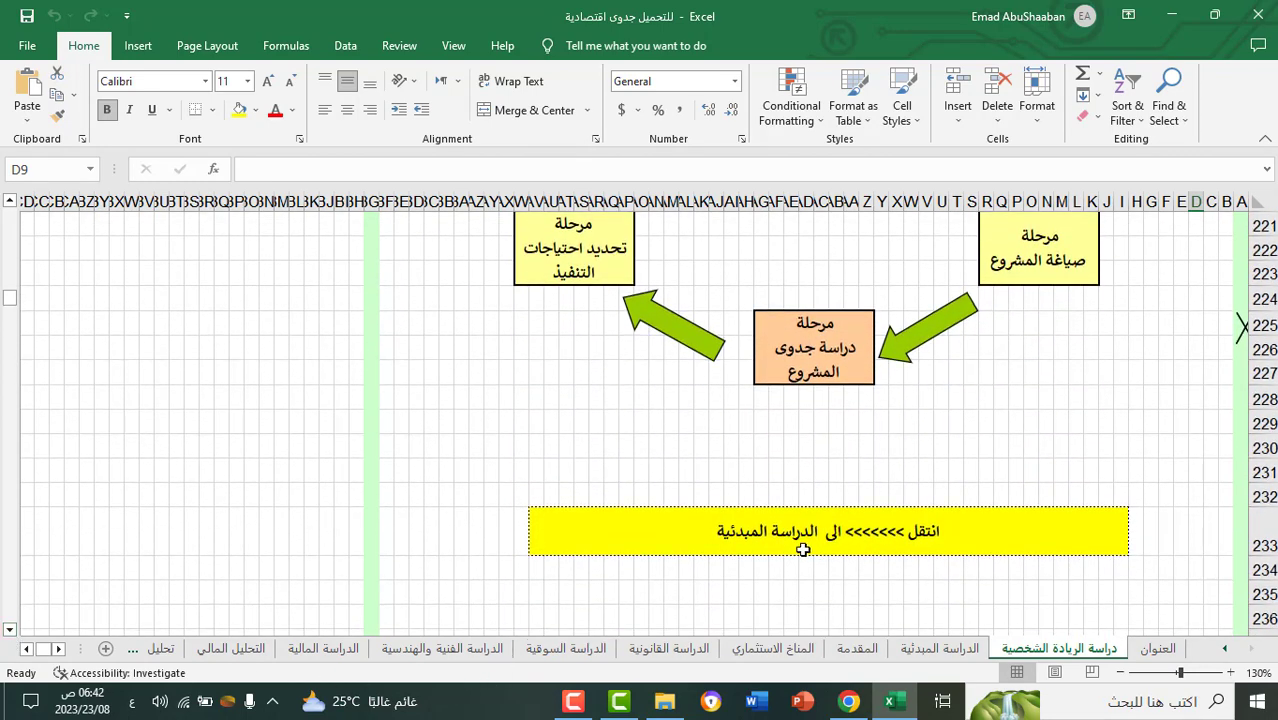
Step: Open the الدراسة المبدئية sheet and review the project alternatives through the note on choosing a good project idea
{"action": "left_click", "coordinate": [925, 649]}
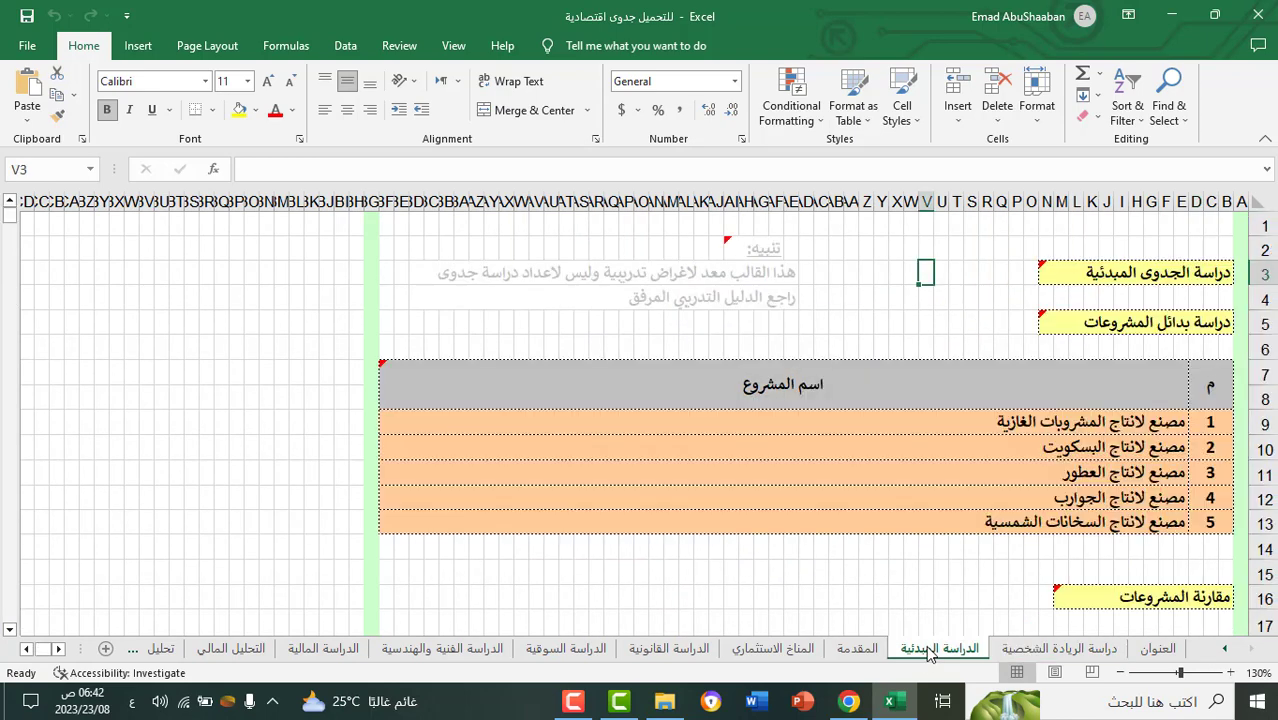
{"action": "left_click", "coordinate": [10, 630]}
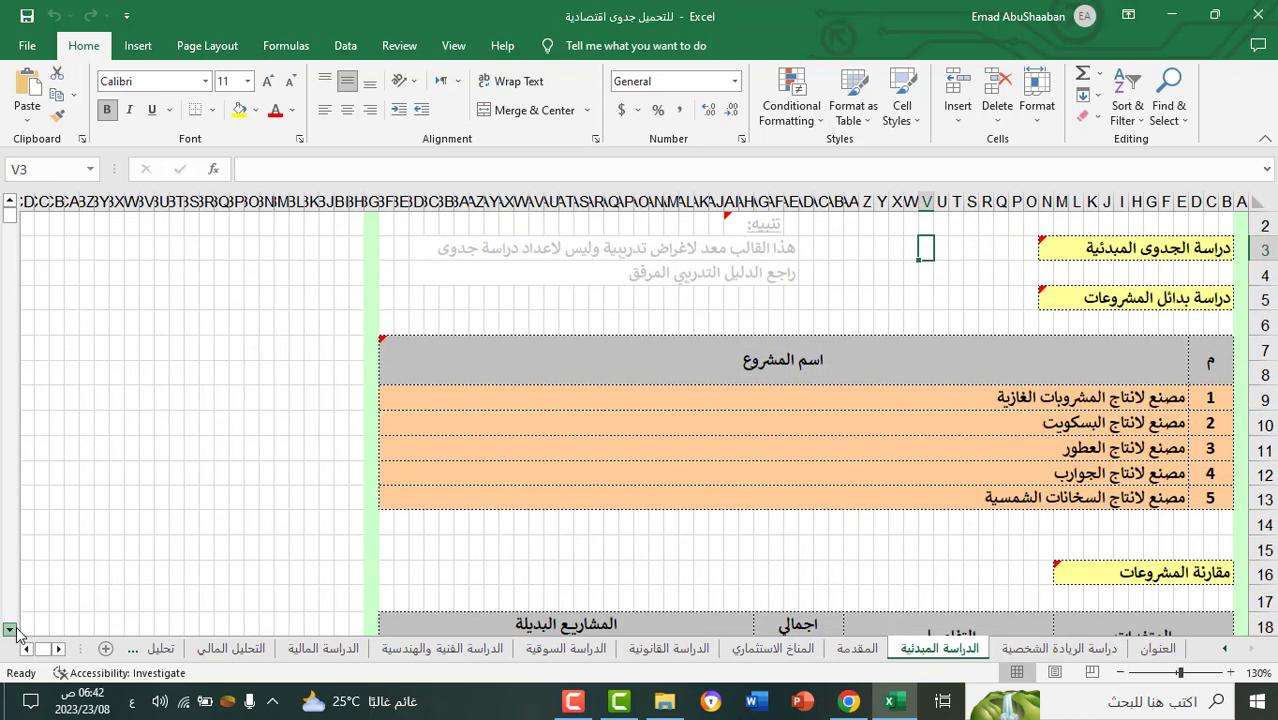
{"action": "left_click_drag", "start_coordinate": [10, 630], "coordinate": [11, 632]}
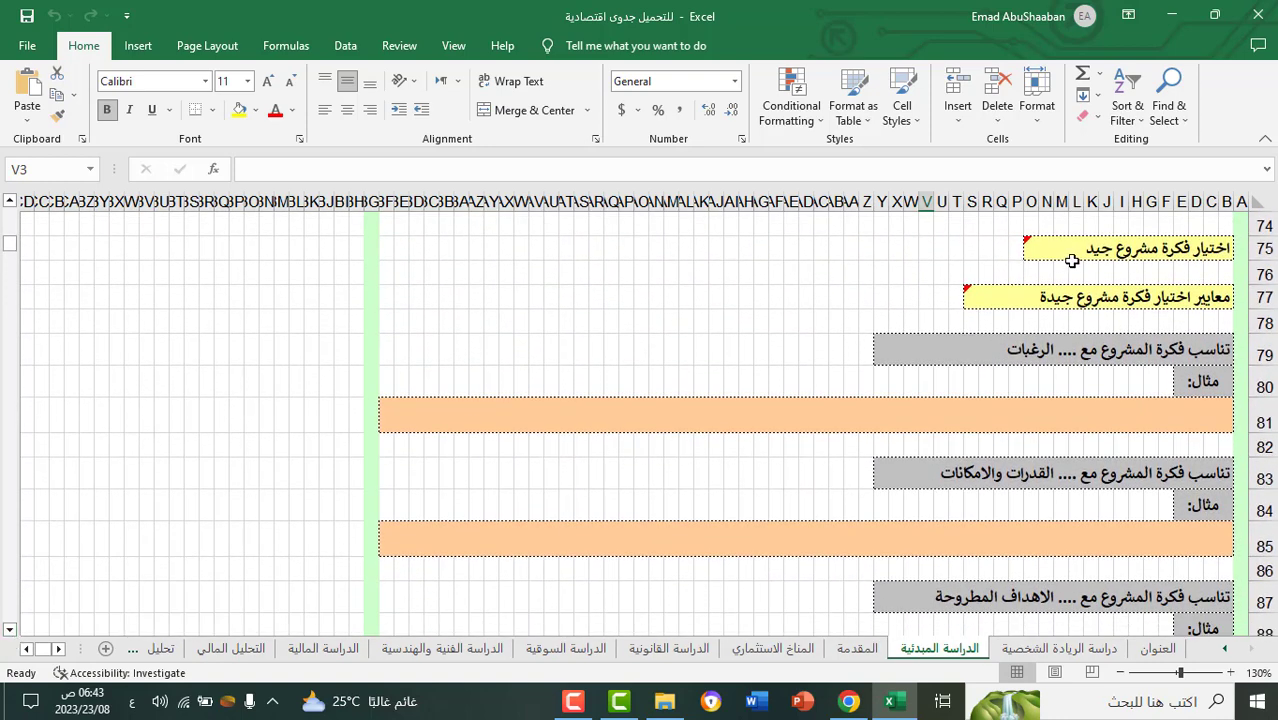
{"action": "mouse_move", "coordinate": [1075, 249]}
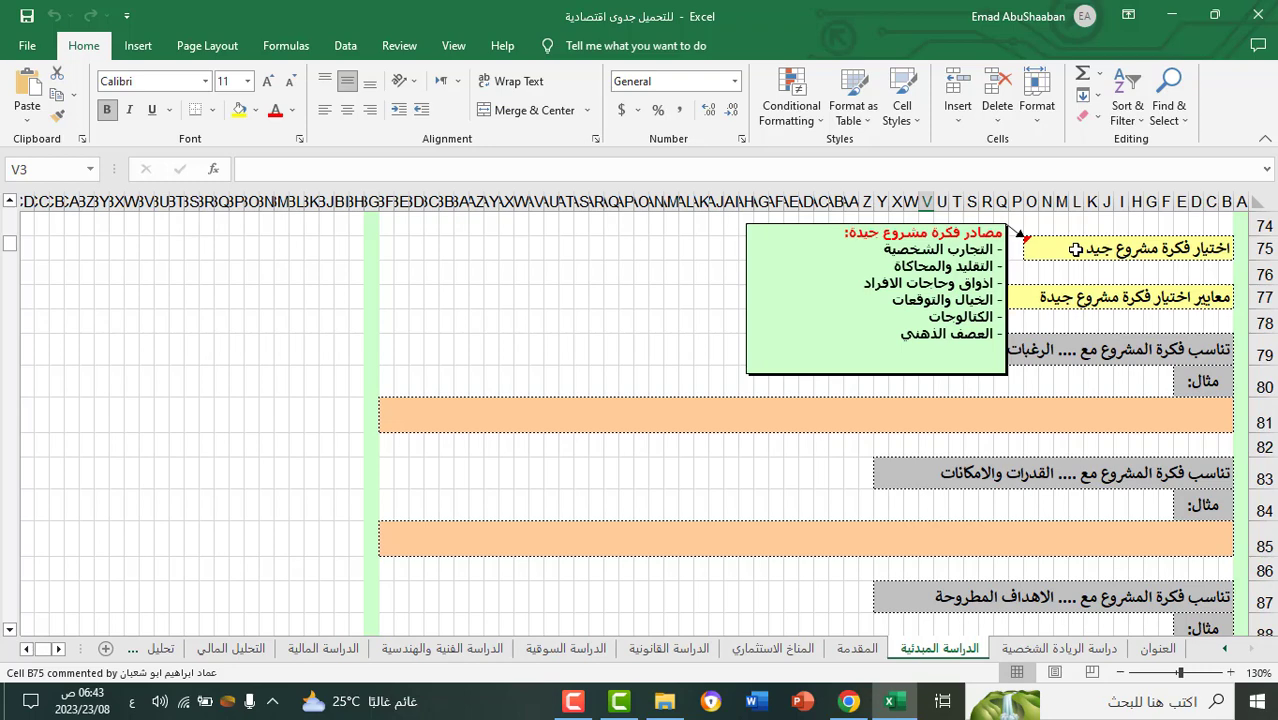
Step: Review the opportunity sections of the preliminary study, from the opportunity types to the criteria for comparing available opportunities
{"action": "left_click", "coordinate": [8, 631]}
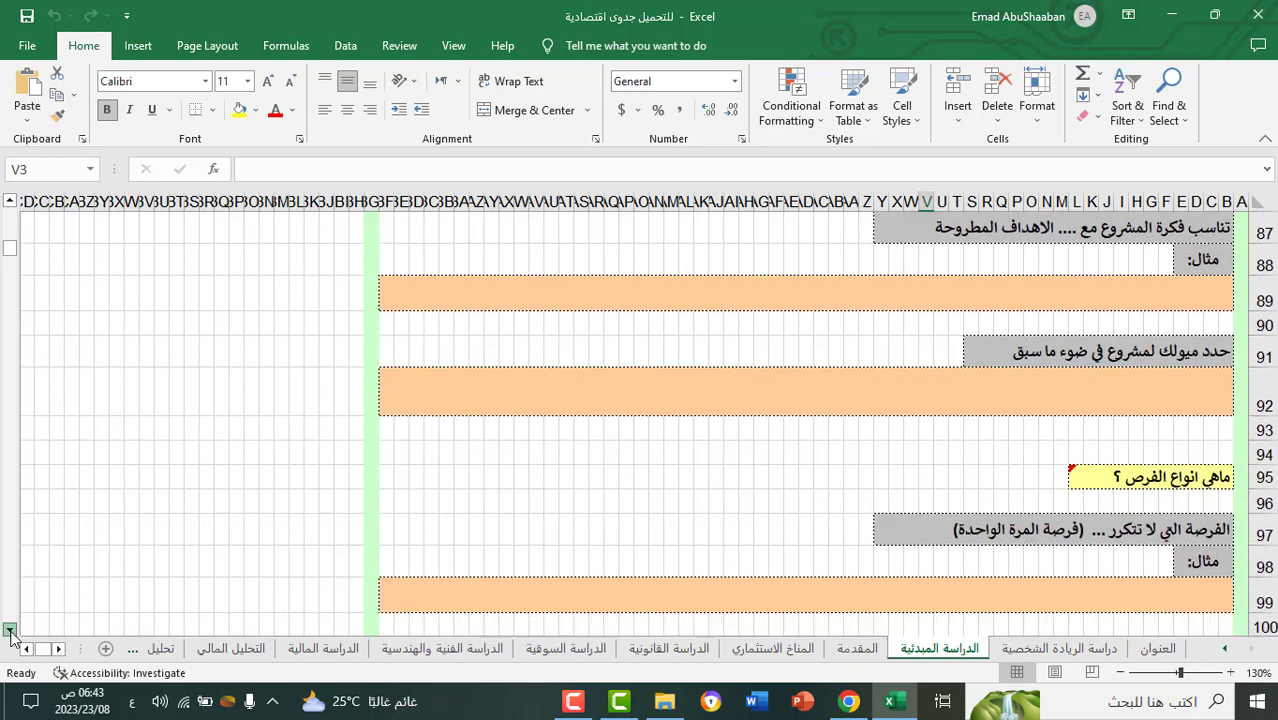
{"action": "left_click", "coordinate": [8, 631]}
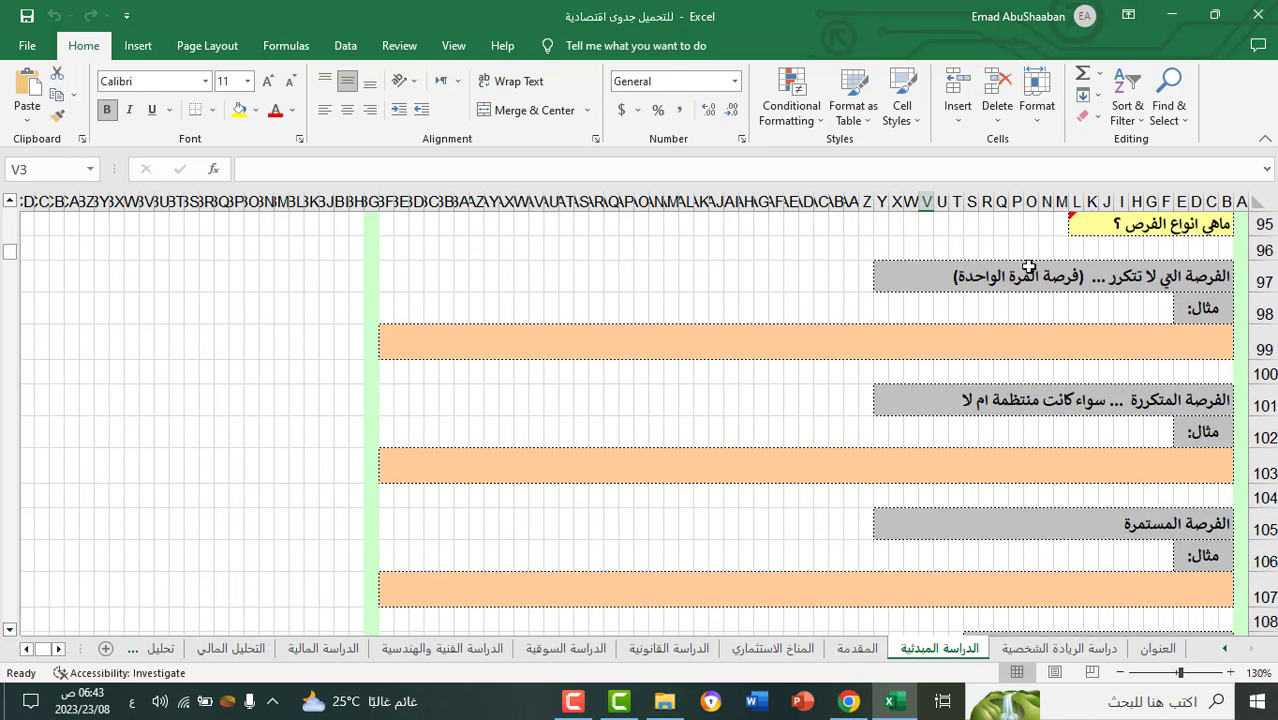
{"action": "mouse_move", "coordinate": [1097, 218]}
{"action": "left_click", "coordinate": [8, 631]}
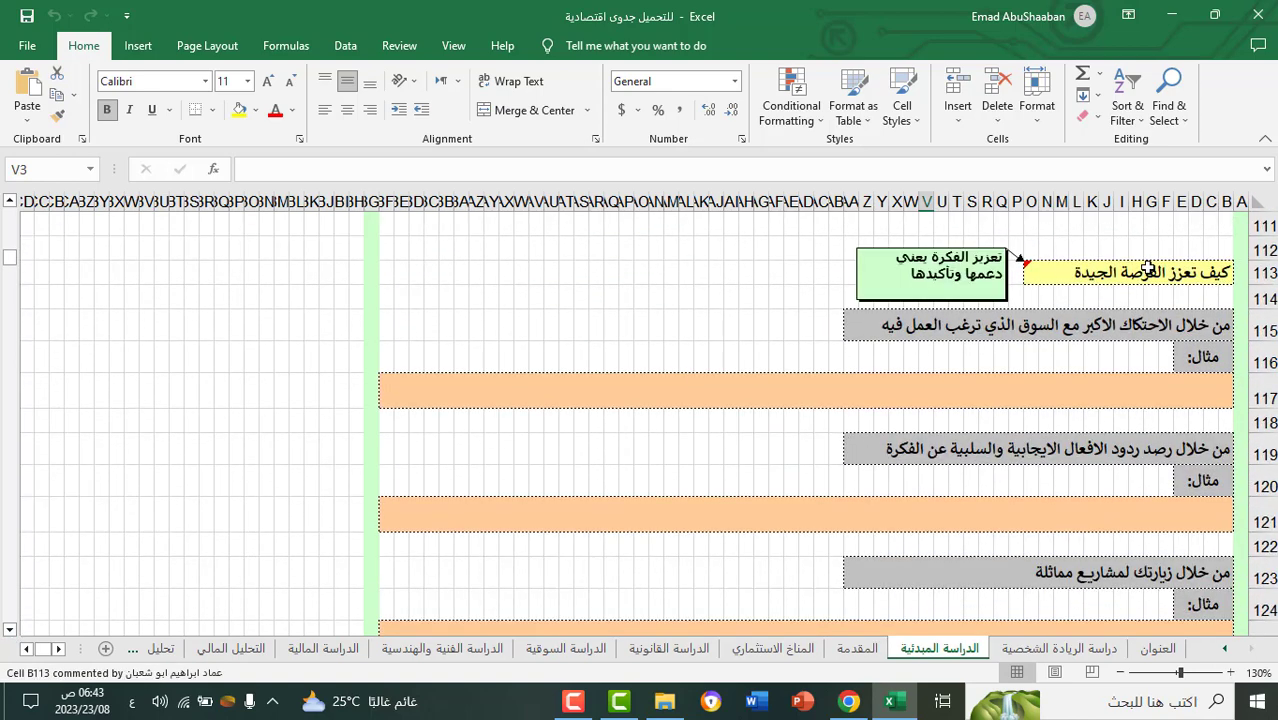
{"action": "left_click", "coordinate": [8, 631]}
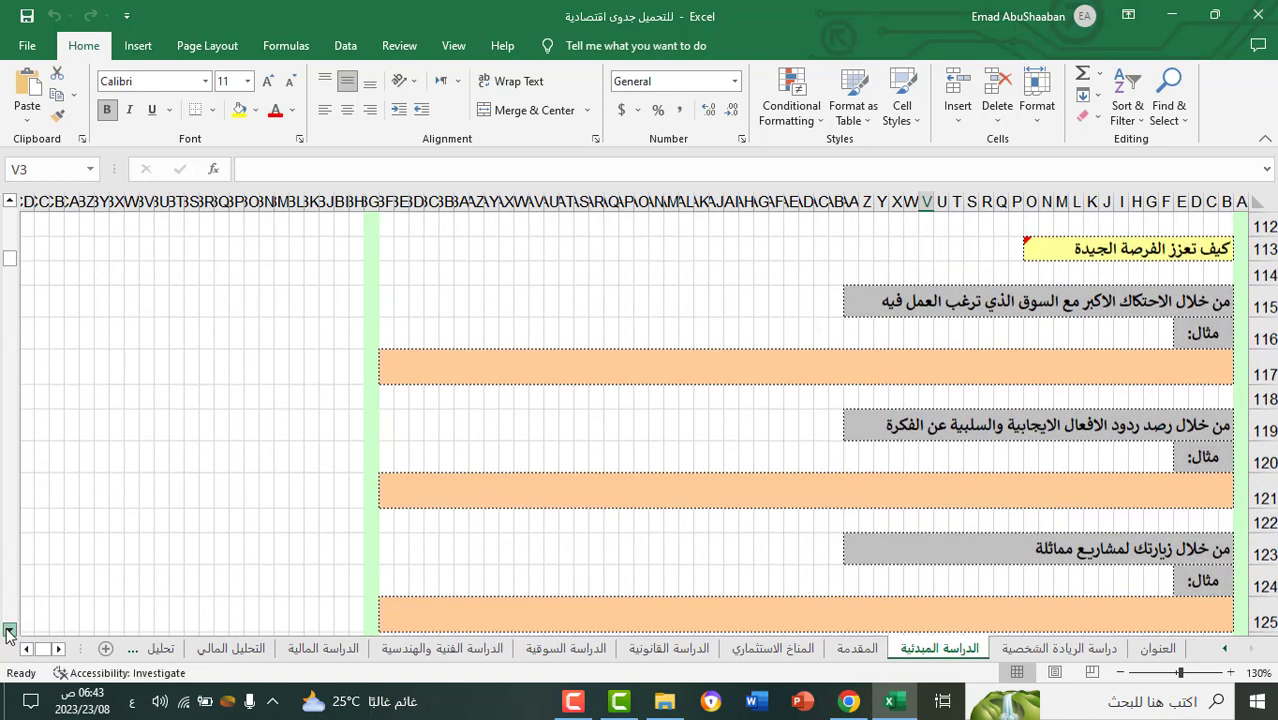
{"action": "left_click", "coordinate": [8, 631]}
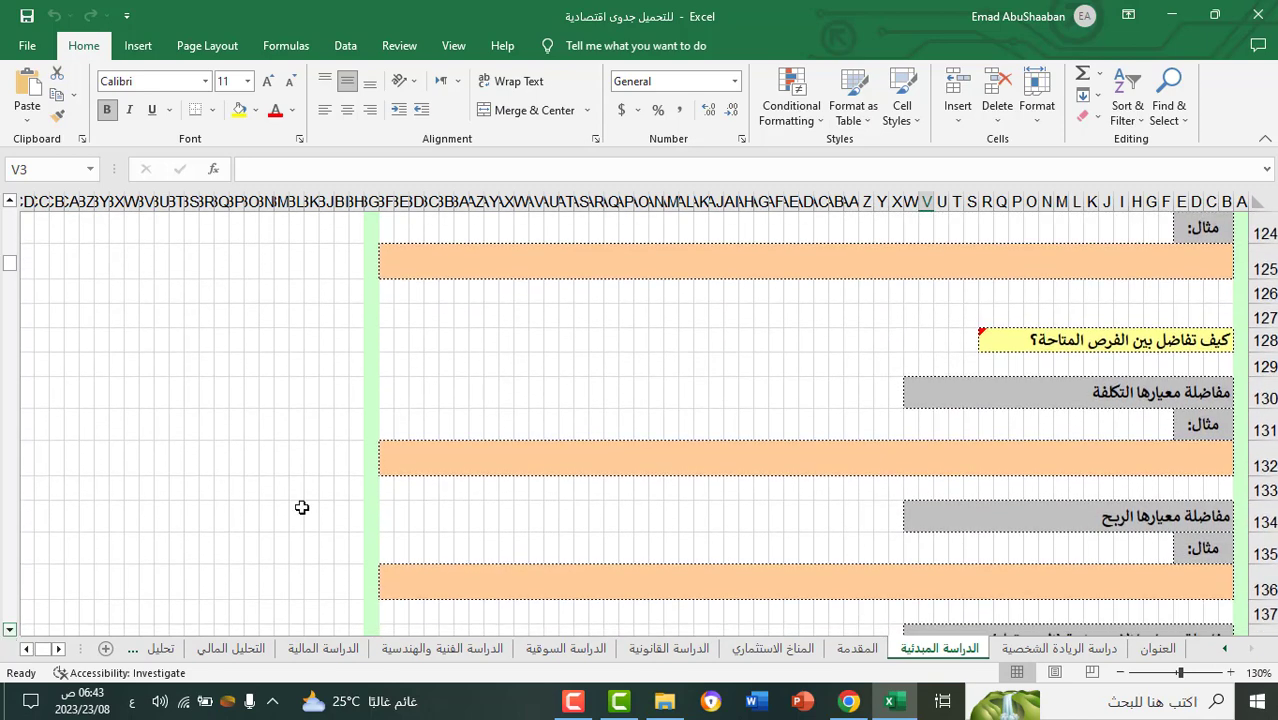
{"action": "left_click", "coordinate": [8, 631]}
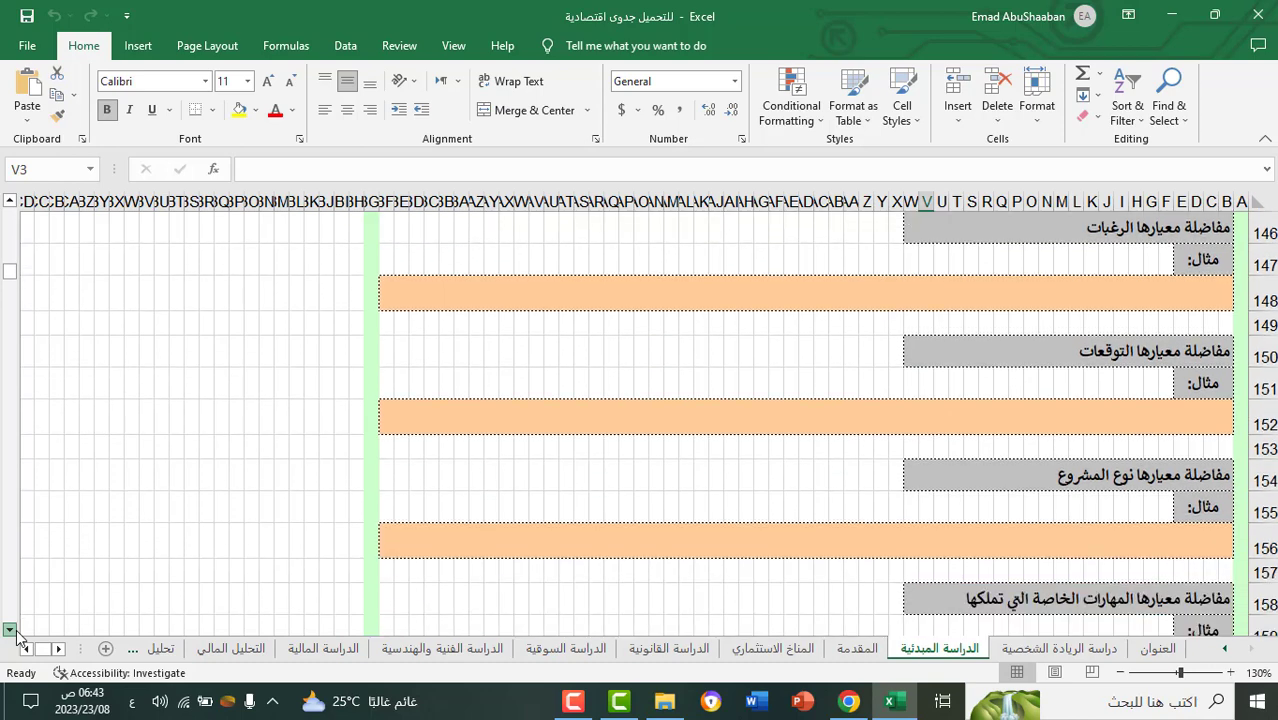
{"action": "left_click", "coordinate": [8, 631]}
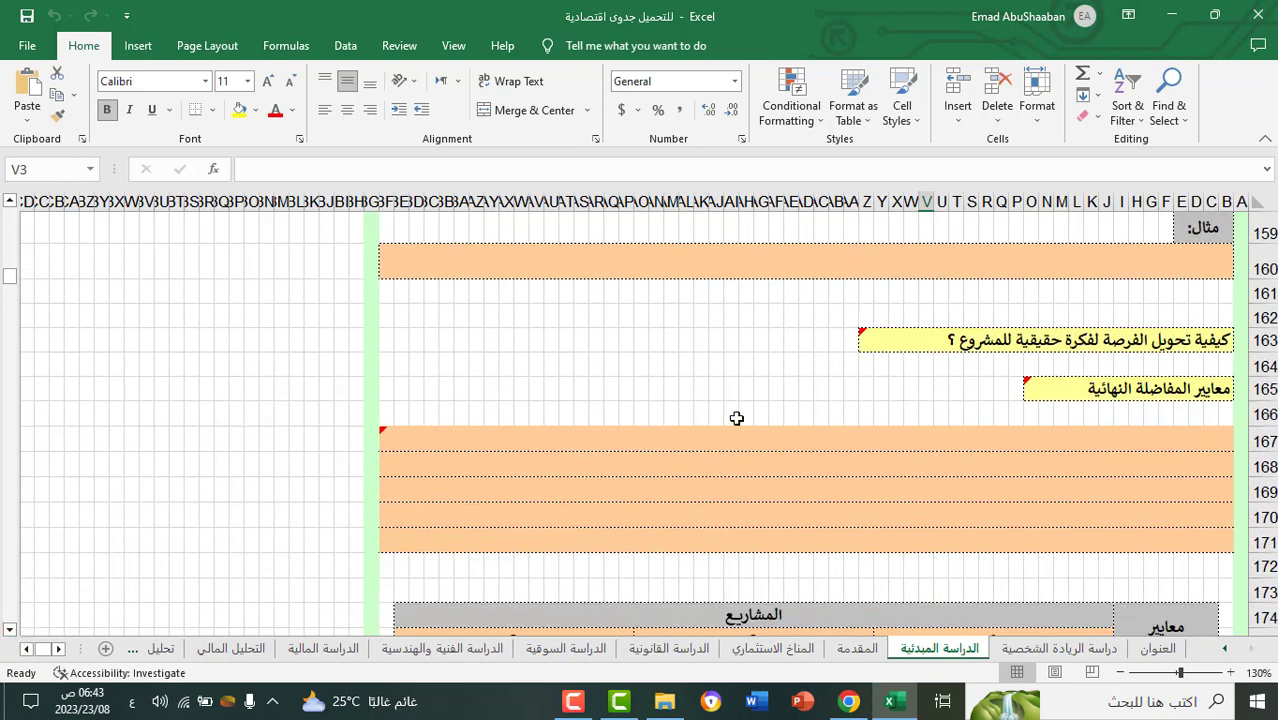
Step: Examine the final comparison criteria and the strengths, opportunities and weaknesses table for the three candidate factories
{"action": "mouse_move", "coordinate": [1071, 398]}
{"action": "left_click", "coordinate": [8, 631]}
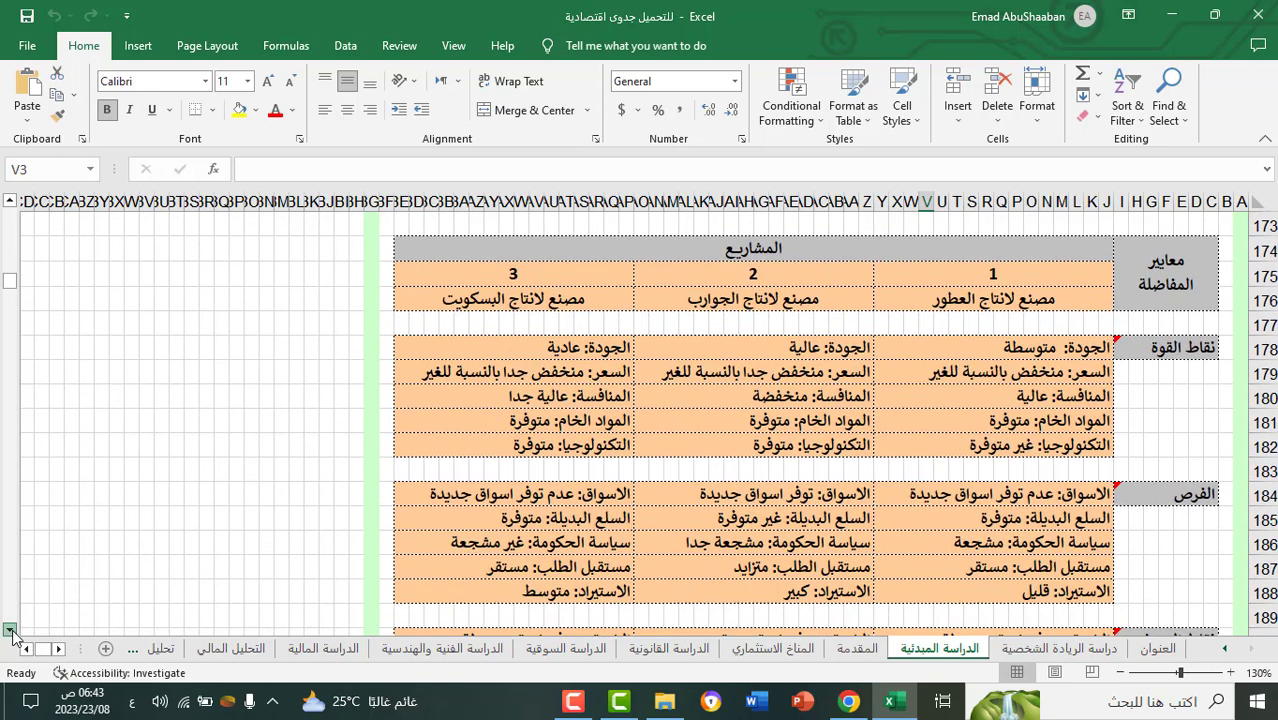
{"action": "left_click", "coordinate": [8, 631]}
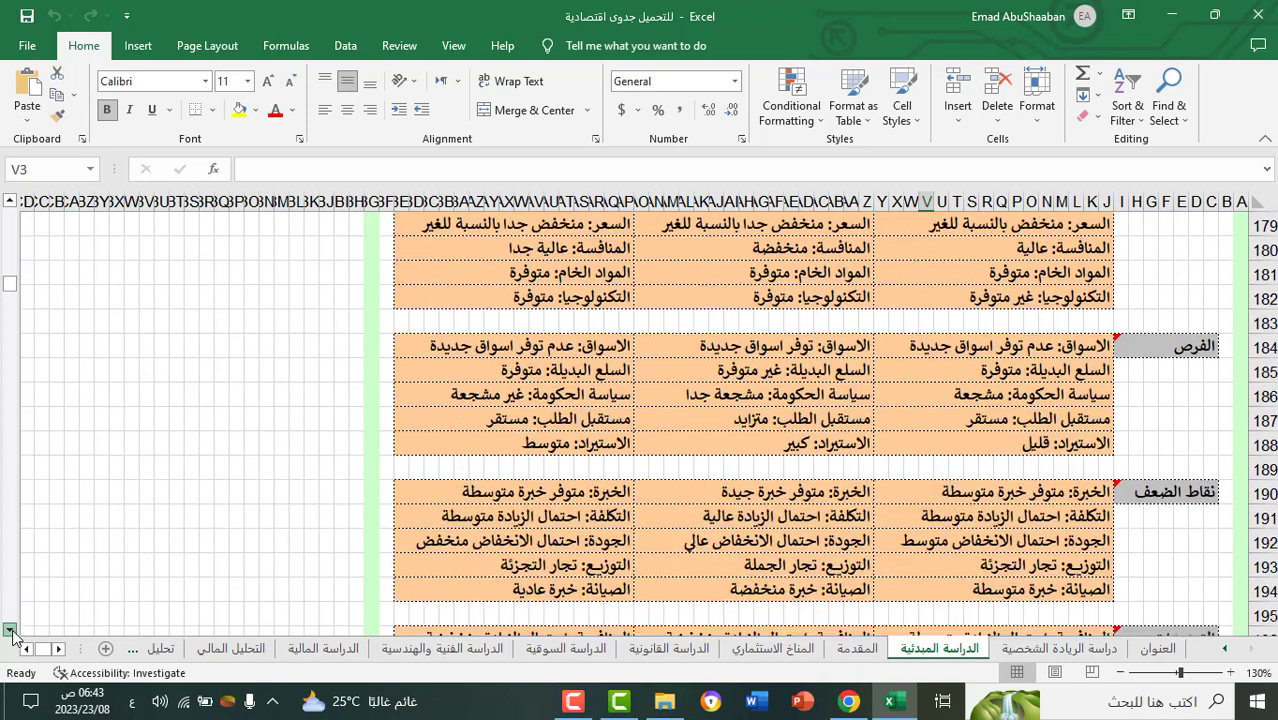
{"action": "left_click", "coordinate": [8, 631]}
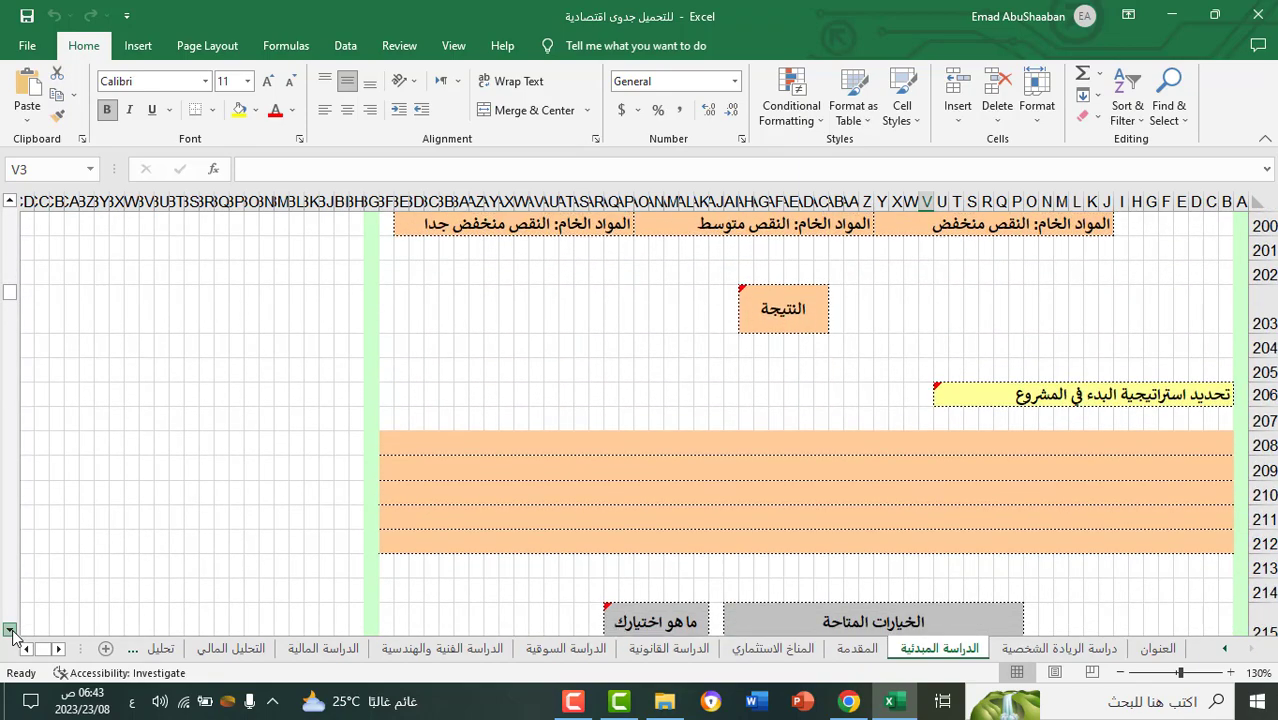
Step: Examine the startup strategy options and the scoring table for the project's legal form
{"action": "left_click", "coordinate": [8, 631]}
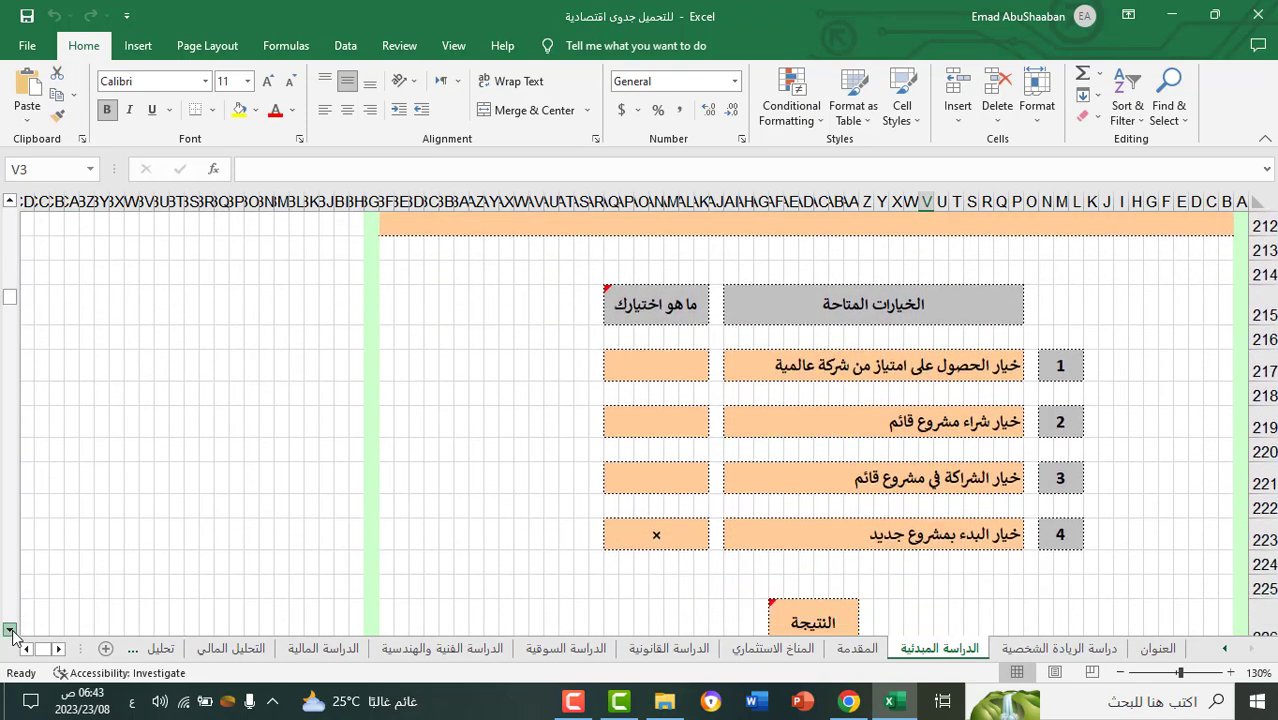
{"action": "left_click", "coordinate": [8, 631]}
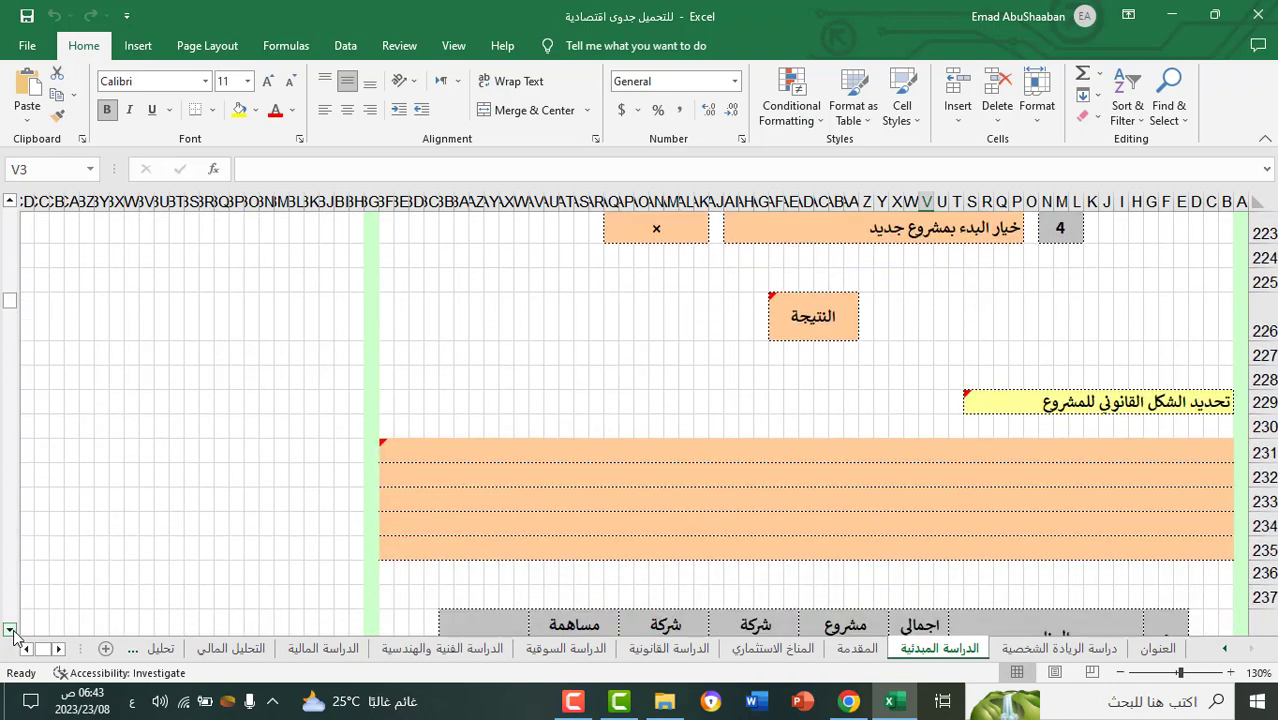
{"action": "left_click", "coordinate": [8, 631]}
{"action": "left_click", "coordinate": [8, 631]}
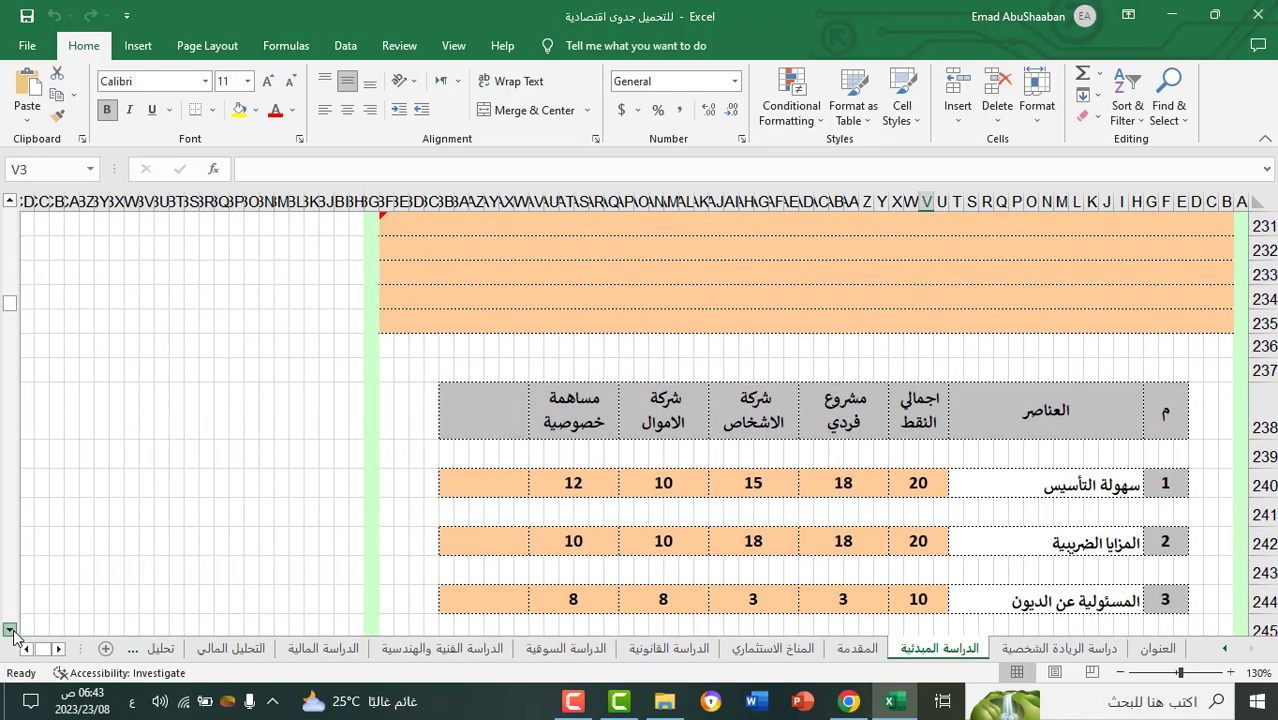
Step: Examine the site selection scoring table and continue to the end of the preliminary study sheet
{"action": "left_click", "coordinate": [8, 631]}
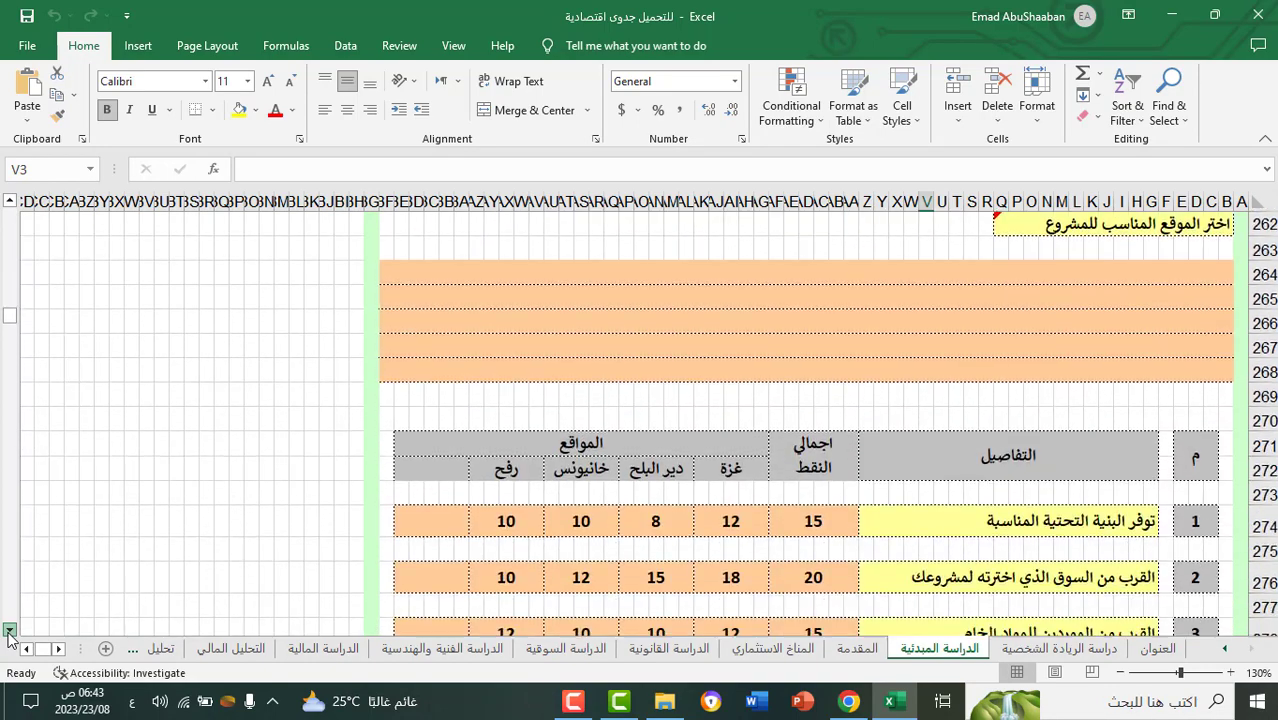
{"action": "left_click", "coordinate": [8, 631]}
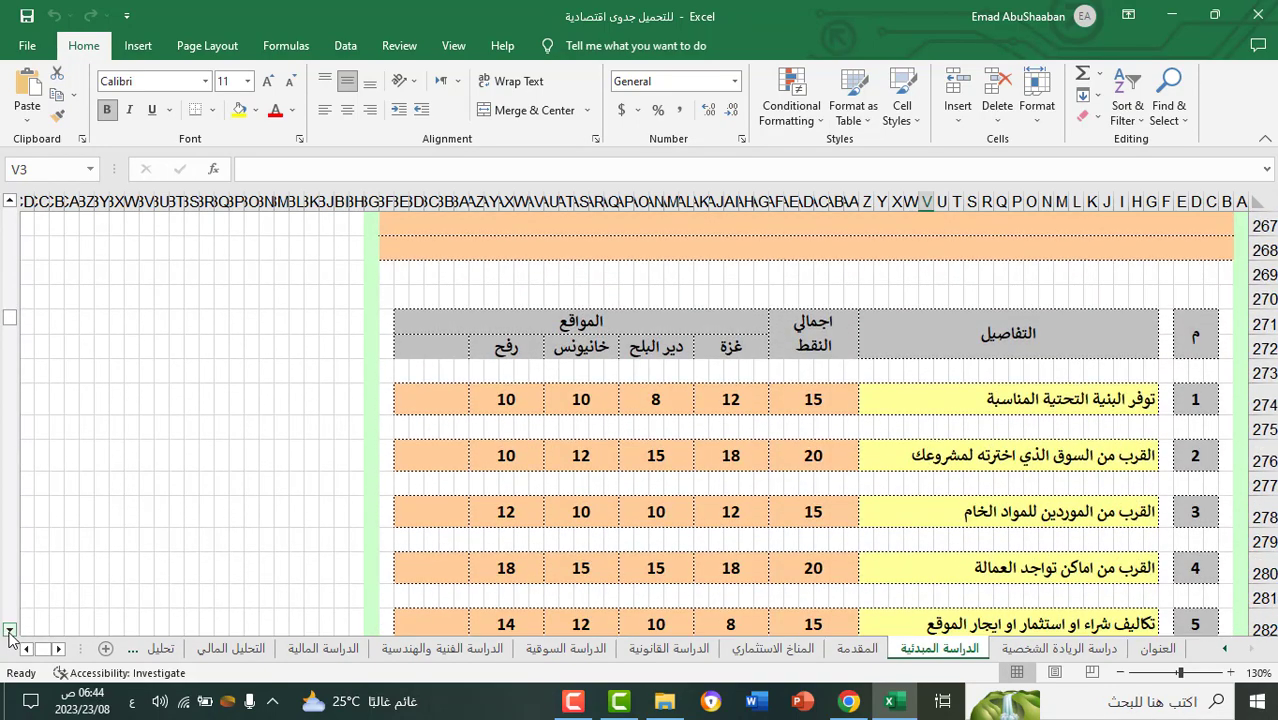
{"action": "left_click", "coordinate": [8, 631]}
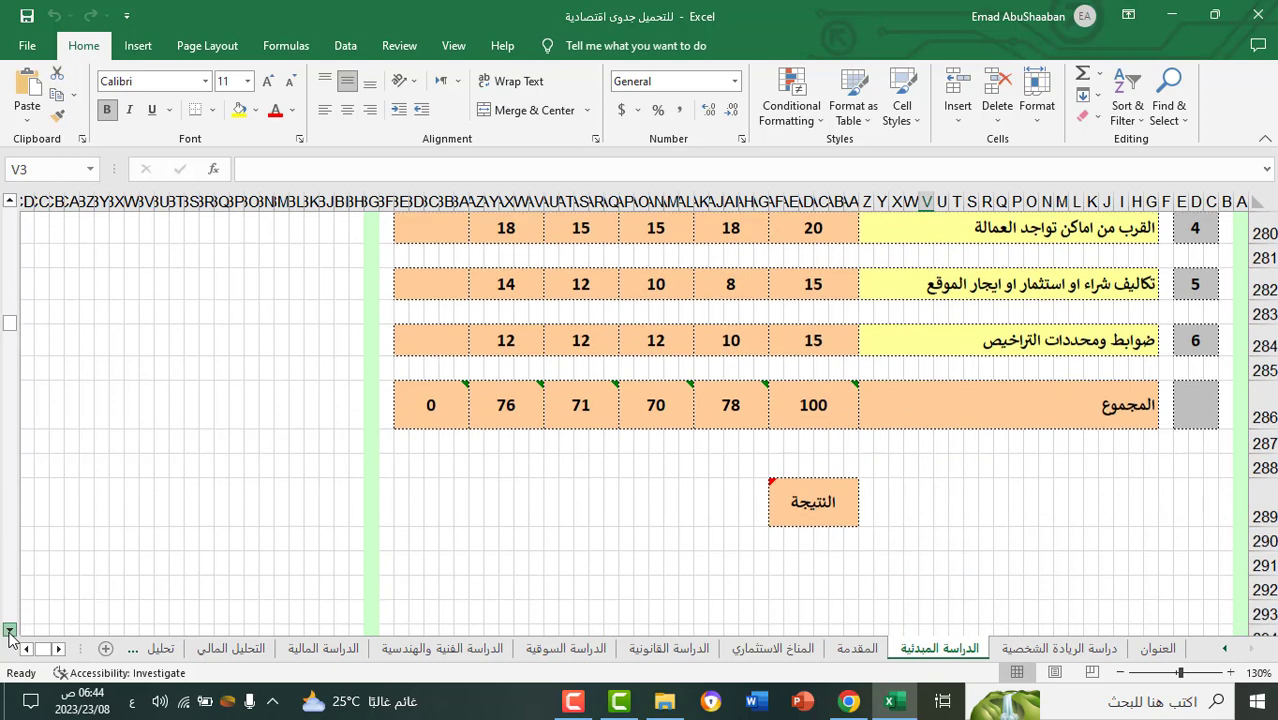
{"action": "left_click", "coordinate": [8, 631]}
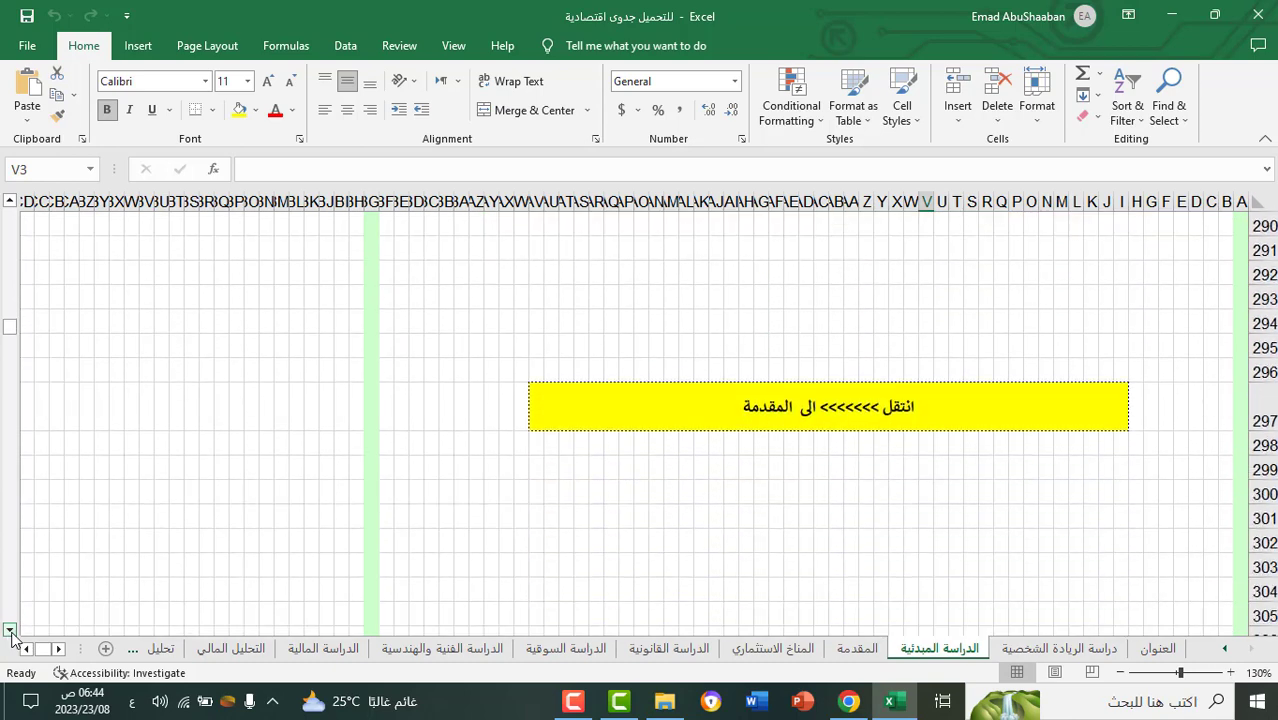
Step: Open the المقدمة sheet and review the project description, study objectives and the table of study applicants
{"action": "left_click", "coordinate": [847, 648]}
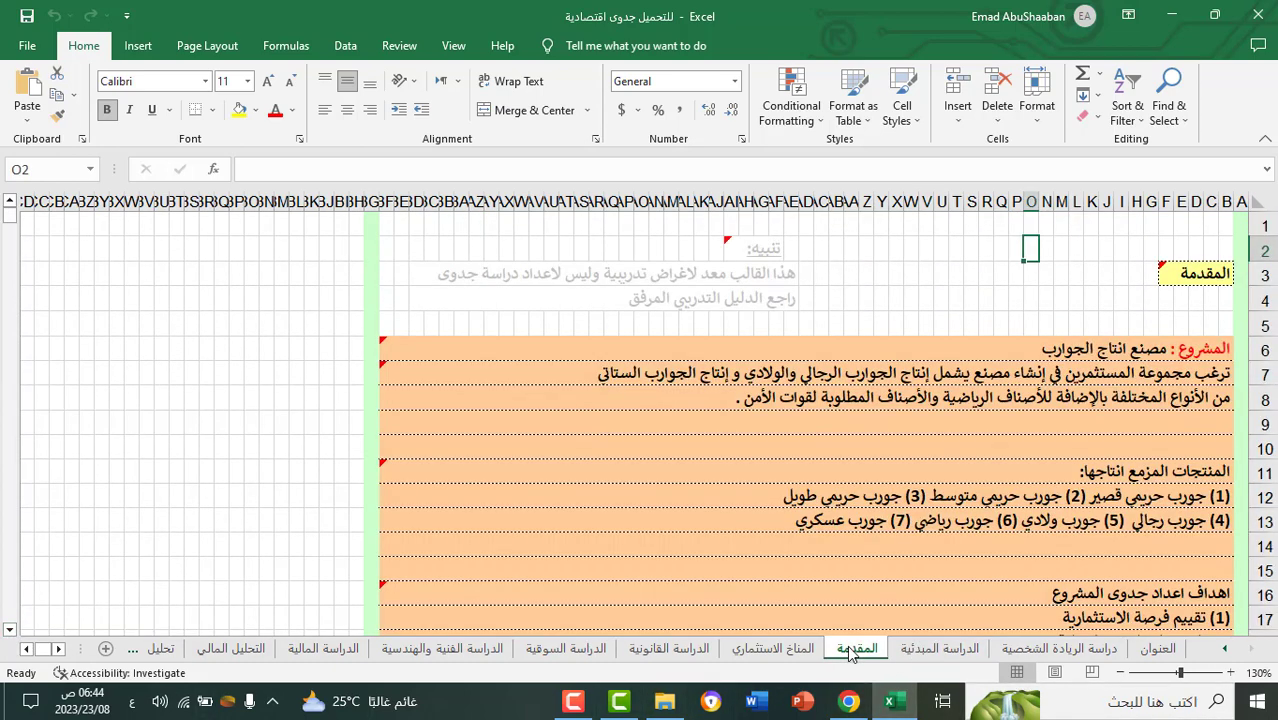
{"action": "left_click", "coordinate": [8, 631]}
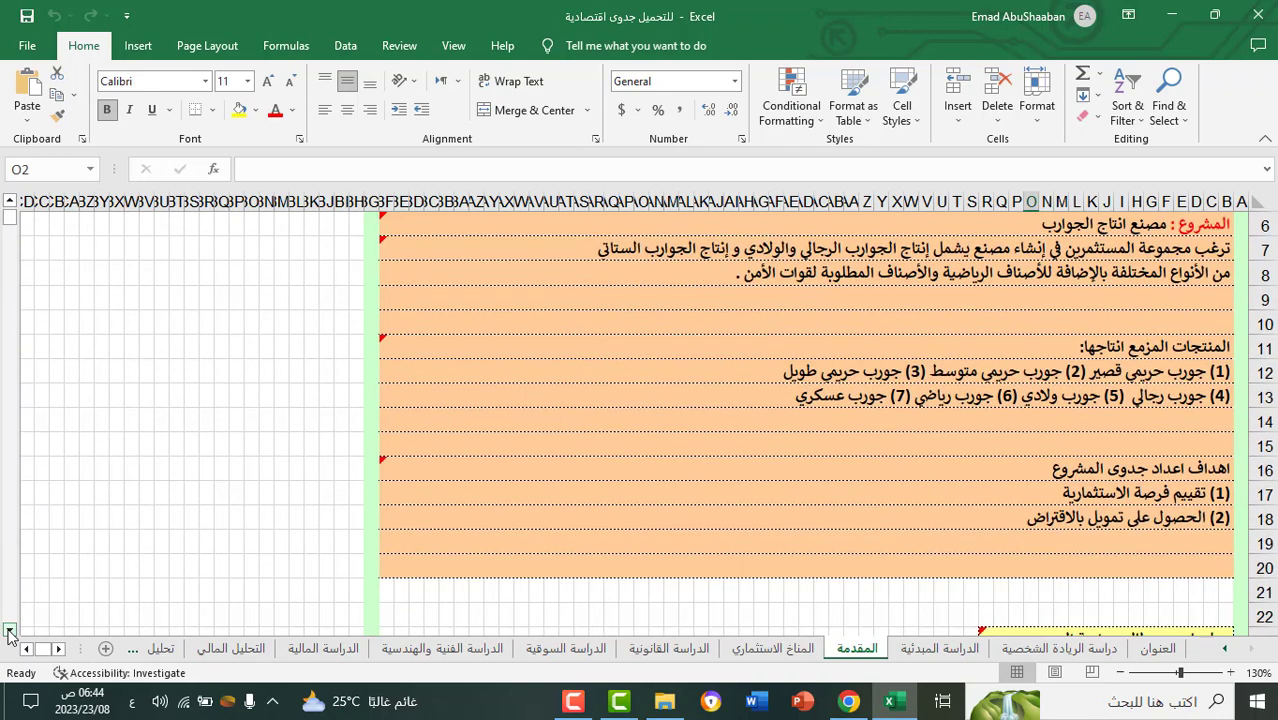
{"action": "left_click", "coordinate": [8, 631]}
{"action": "left_click", "coordinate": [8, 631]}
{"action": "left_click", "coordinate": [8, 631]}
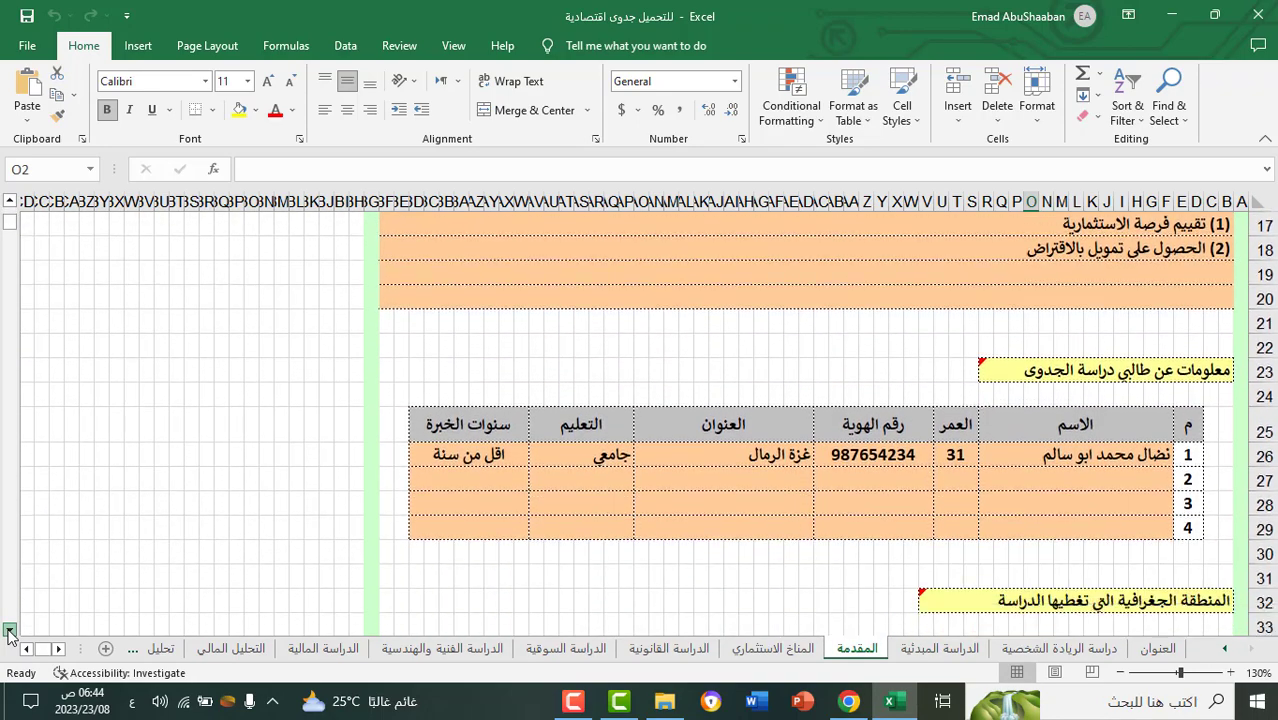
{"action": "left_click", "coordinate": [8, 631]}
{"action": "left_click", "coordinate": [8, 631]}
{"action": "left_click", "coordinate": [8, 631]}
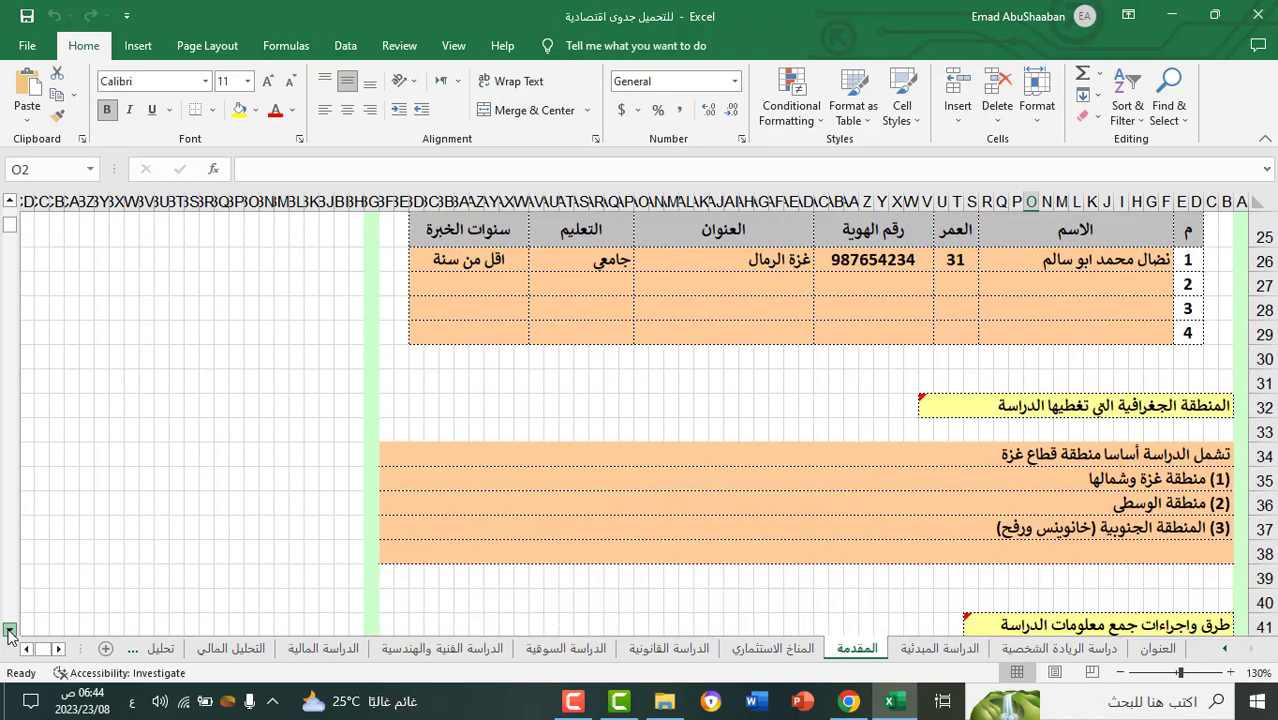
Step: Review the introduction's geographic coverage, data collection methods and study constraints
{"action": "left_click", "coordinate": [8, 631]}
{"action": "left_click", "coordinate": [8, 631]}
{"action": "left_click", "coordinate": [8, 631]}
{"action": "left_click", "coordinate": [8, 631]}
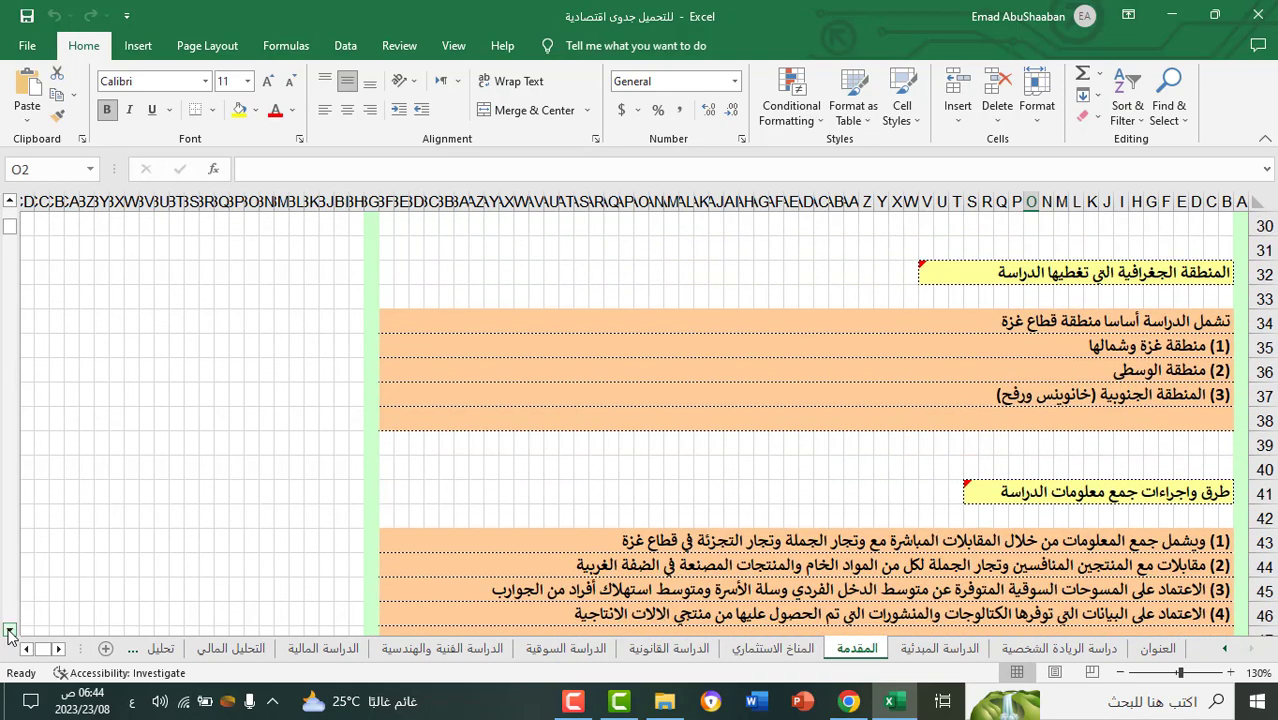
{"action": "left_click", "coordinate": [8, 631]}
{"action": "left_click", "coordinate": [8, 631]}
{"action": "left_click", "coordinate": [8, 631]}
{"action": "left_click", "coordinate": [8, 631]}
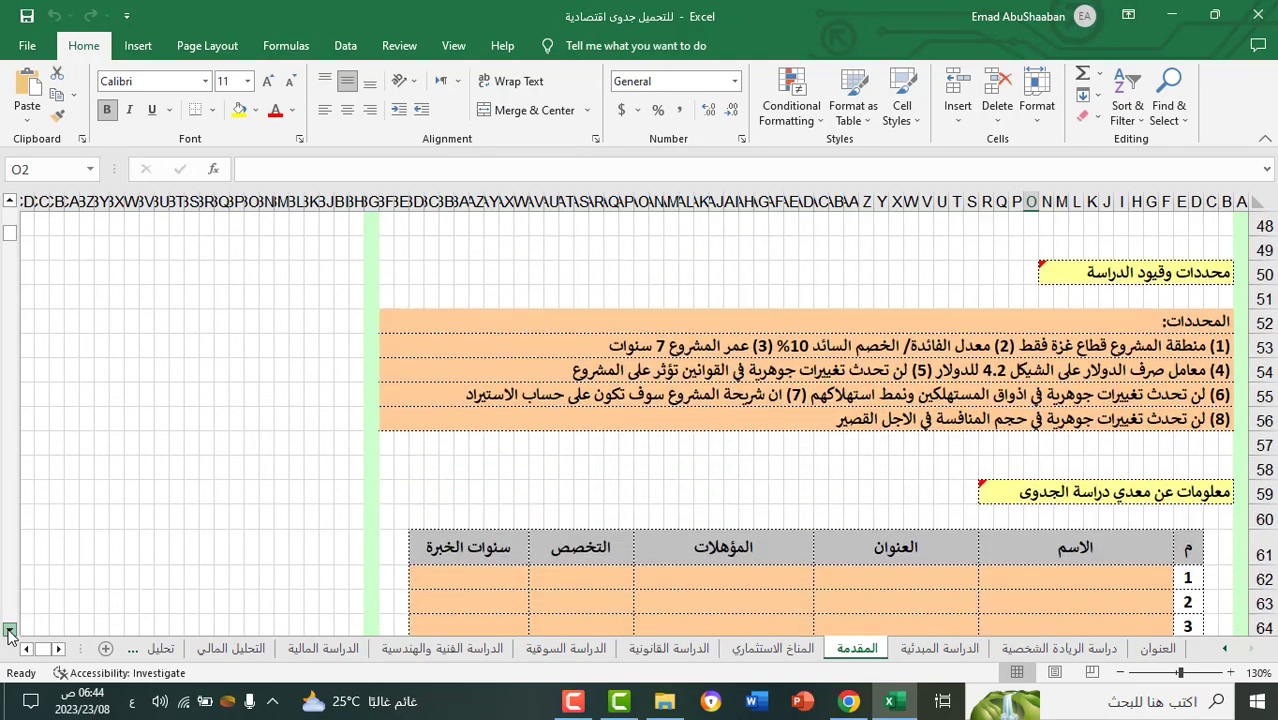
Step: Review the table for the feasibility study preparers and continue to the end of the introduction sheet
{"action": "left_click", "coordinate": [8, 631]}
{"action": "left_click", "coordinate": [8, 631]}
{"action": "left_click", "coordinate": [8, 631]}
{"action": "left_click", "coordinate": [8, 631]}
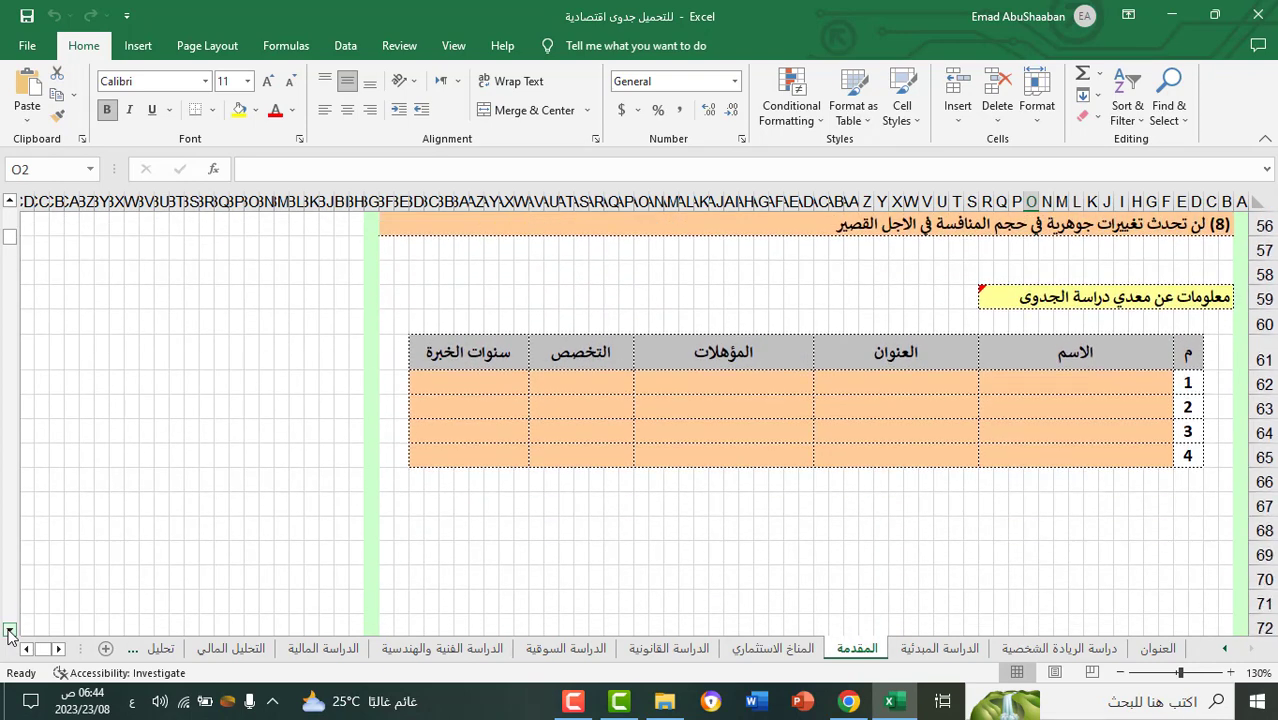
{"action": "left_click", "coordinate": [8, 631]}
{"action": "left_click", "coordinate": [8, 631]}
{"action": "left_click", "coordinate": [8, 631]}
{"action": "left_click", "coordinate": [8, 631]}
{"action": "left_click", "coordinate": [8, 631]}
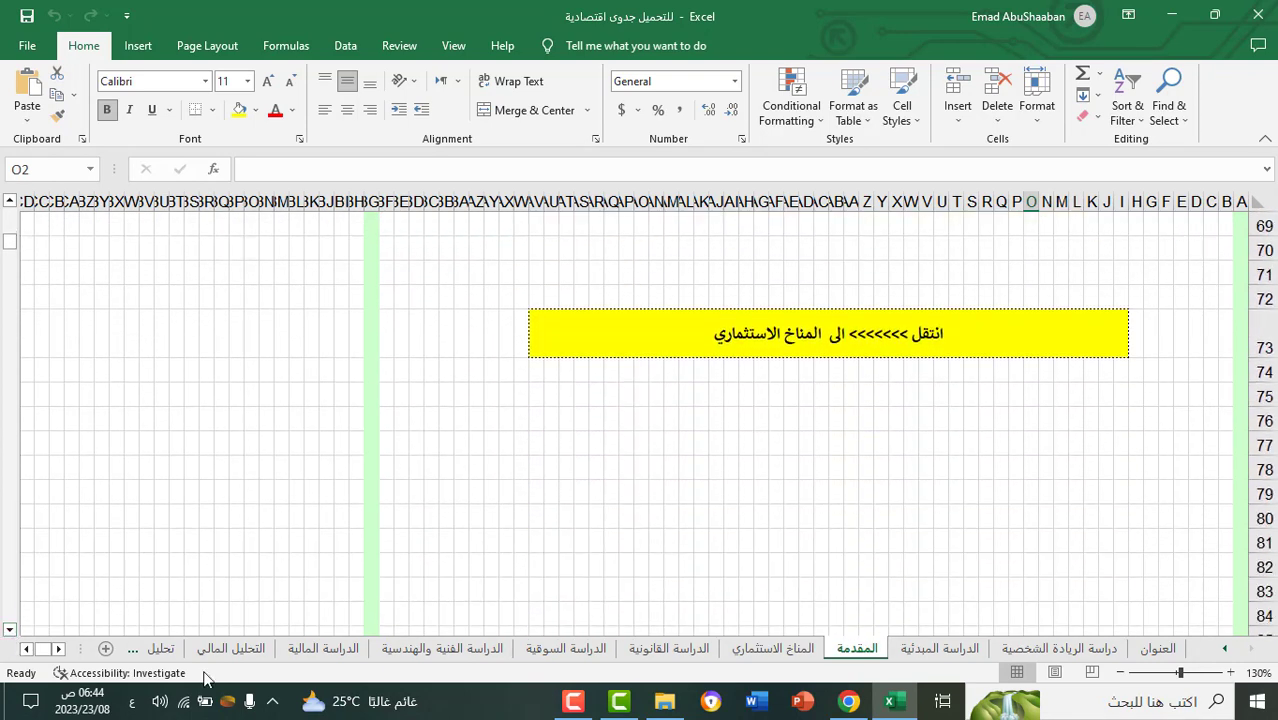
Step: Open the المناخ الاستثماري sheet and review the general economic situation and the economics of the project's sector
{"action": "left_click", "coordinate": [772, 648]}
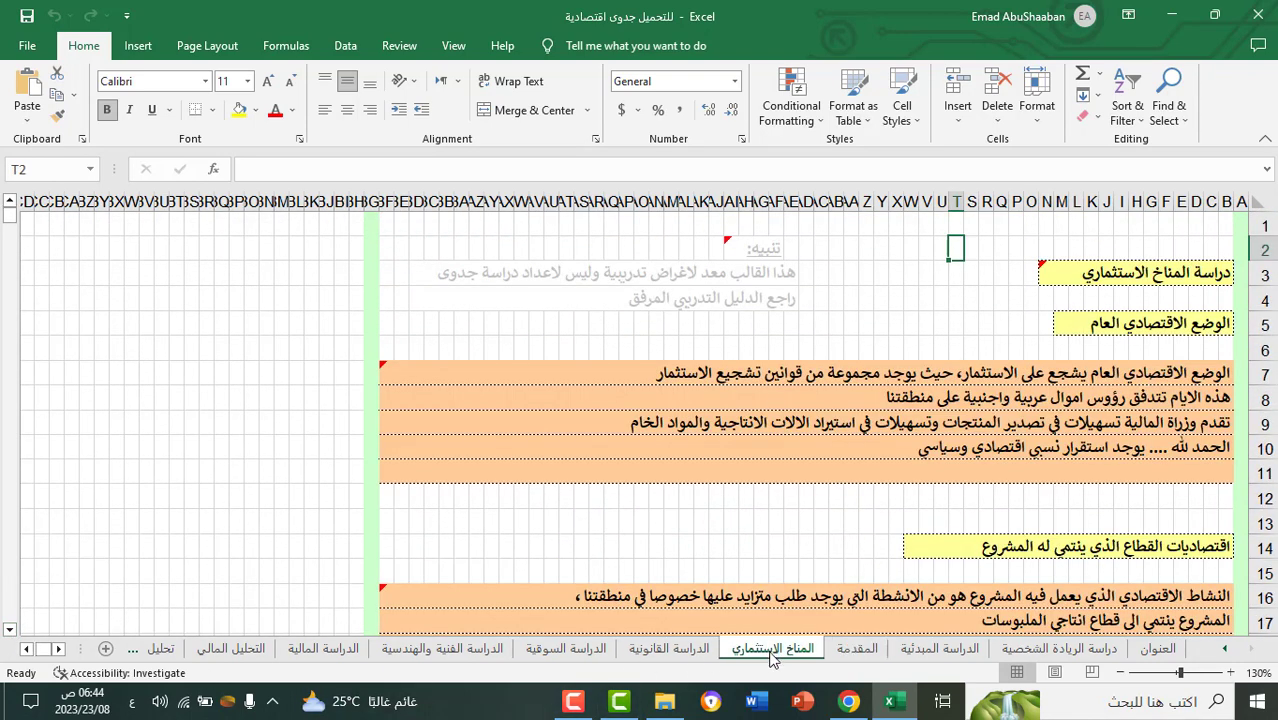
{"action": "left_click", "coordinate": [8, 631]}
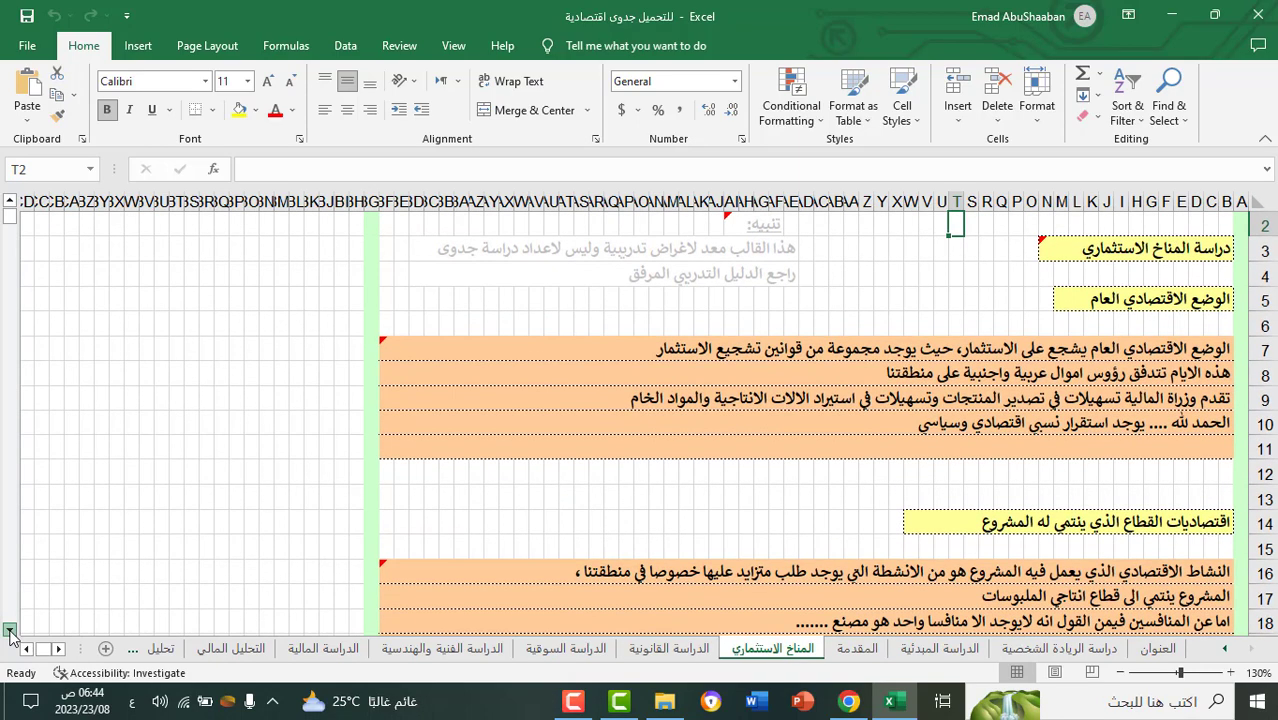
{"action": "left_click", "coordinate": [8, 631]}
{"action": "left_click", "coordinate": [8, 631]}
{"action": "left_click", "coordinate": [8, 631]}
{"action": "left_click", "coordinate": [8, 631]}
{"action": "left_click", "coordinate": [8, 631]}
{"action": "left_click", "coordinate": [8, 631]}
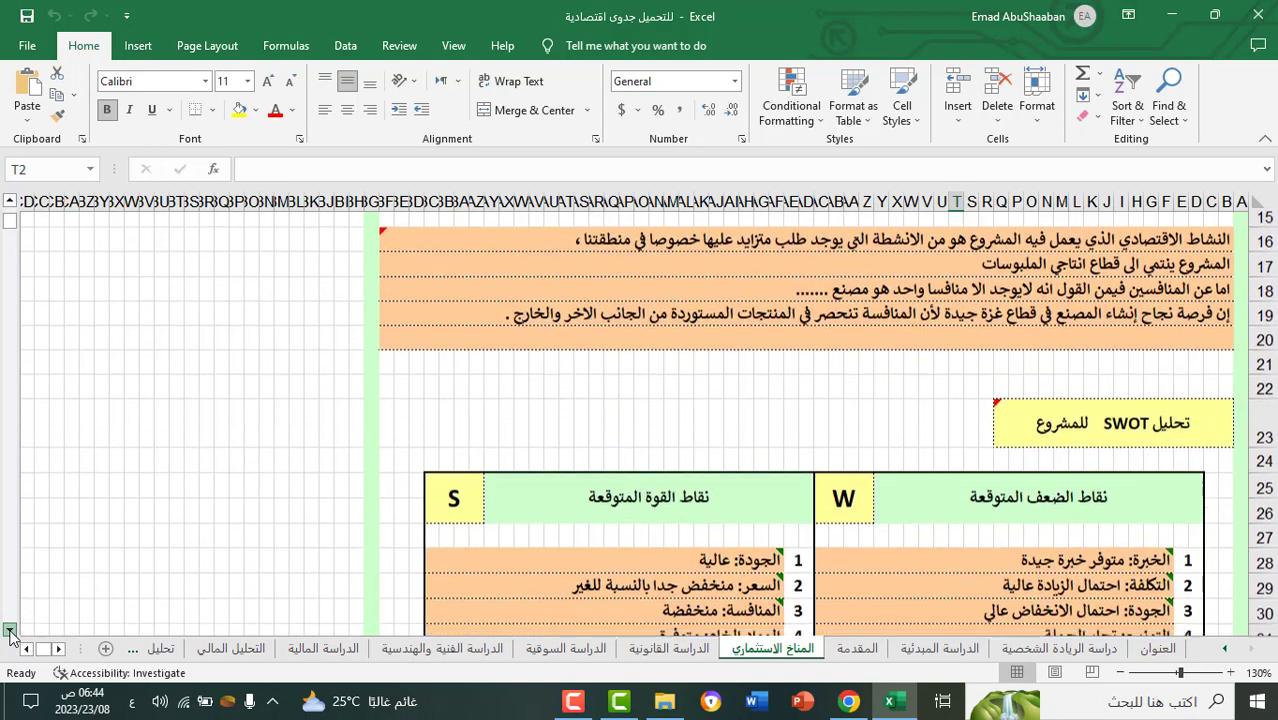
Step: Examine the project's SWOT analysis, covering strengths, weaknesses, opportunities and threats
{"action": "left_click", "coordinate": [8, 631]}
{"action": "left_click", "coordinate": [8, 631]}
{"action": "left_click", "coordinate": [8, 631]}
{"action": "left_click", "coordinate": [8, 631]}
{"action": "left_click", "coordinate": [8, 631]}
{"action": "left_click", "coordinate": [8, 631]}
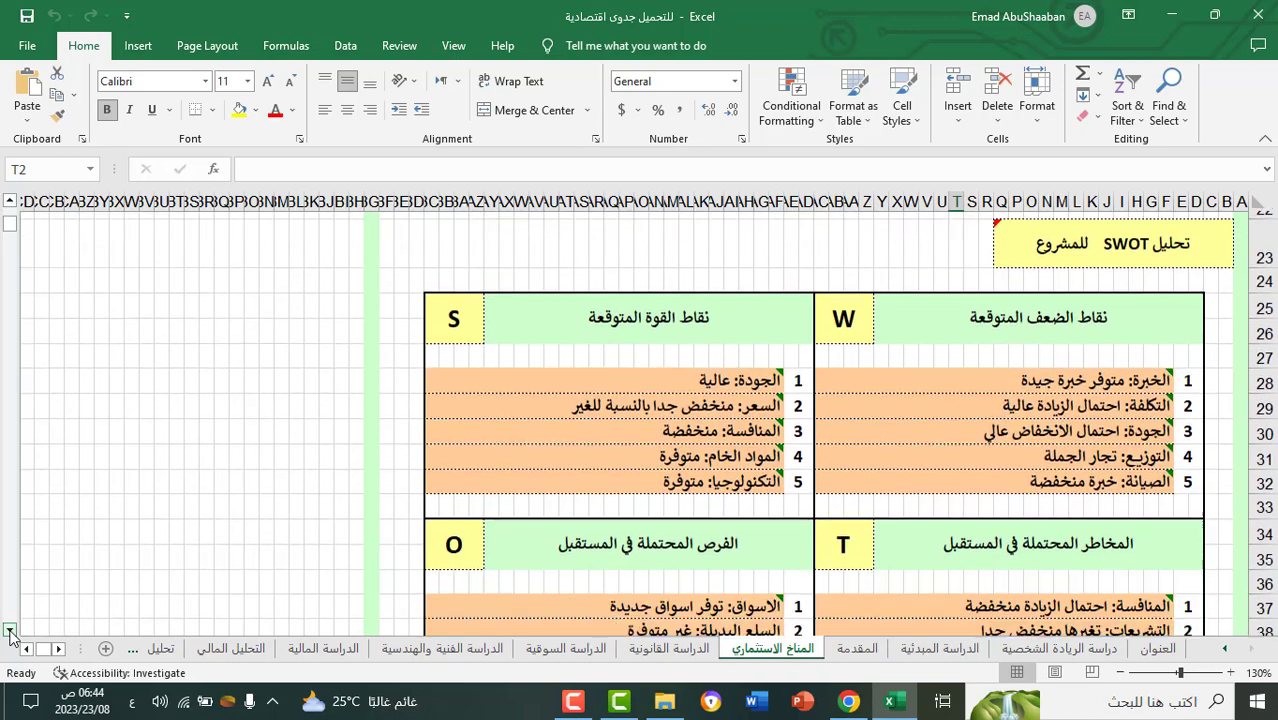
{"action": "left_click", "coordinate": [8, 631]}
{"action": "left_click", "coordinate": [8, 631]}
{"action": "left_click", "coordinate": [8, 631]}
{"action": "left_click", "coordinate": [8, 631]}
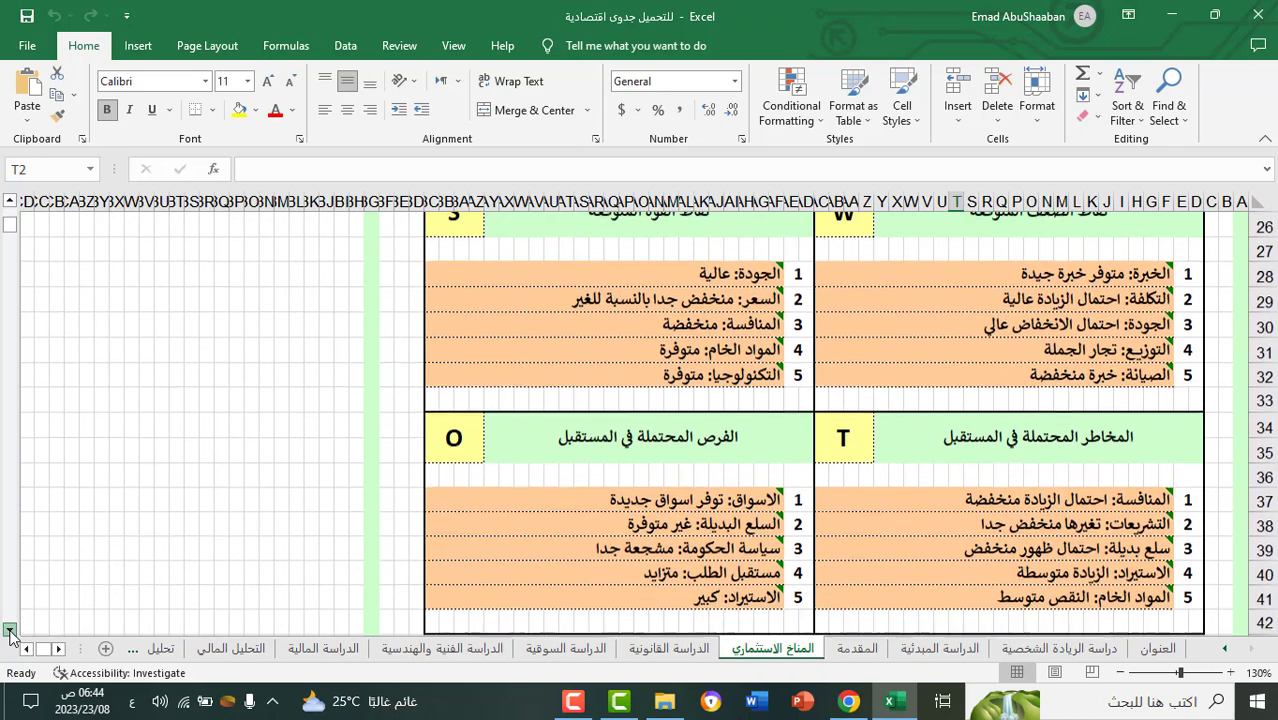
Step: Review the FISH analysis section with the objectives and justifications for establishing the project
{"action": "left_click", "coordinate": [8, 631]}
{"action": "left_click", "coordinate": [8, 631]}
{"action": "left_click", "coordinate": [8, 631]}
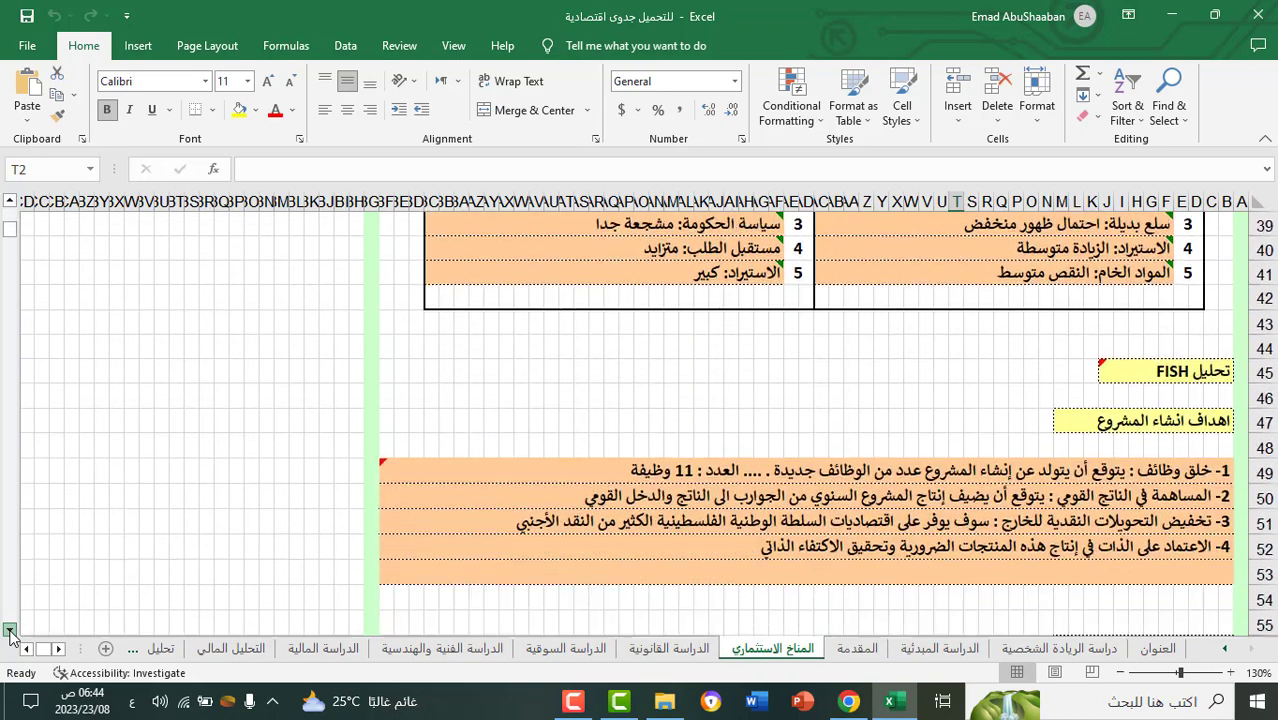
{"action": "left_click", "coordinate": [8, 631]}
{"action": "left_click", "coordinate": [8, 631]}
{"action": "left_click", "coordinate": [8, 631]}
{"action": "left_click", "coordinate": [8, 631]}
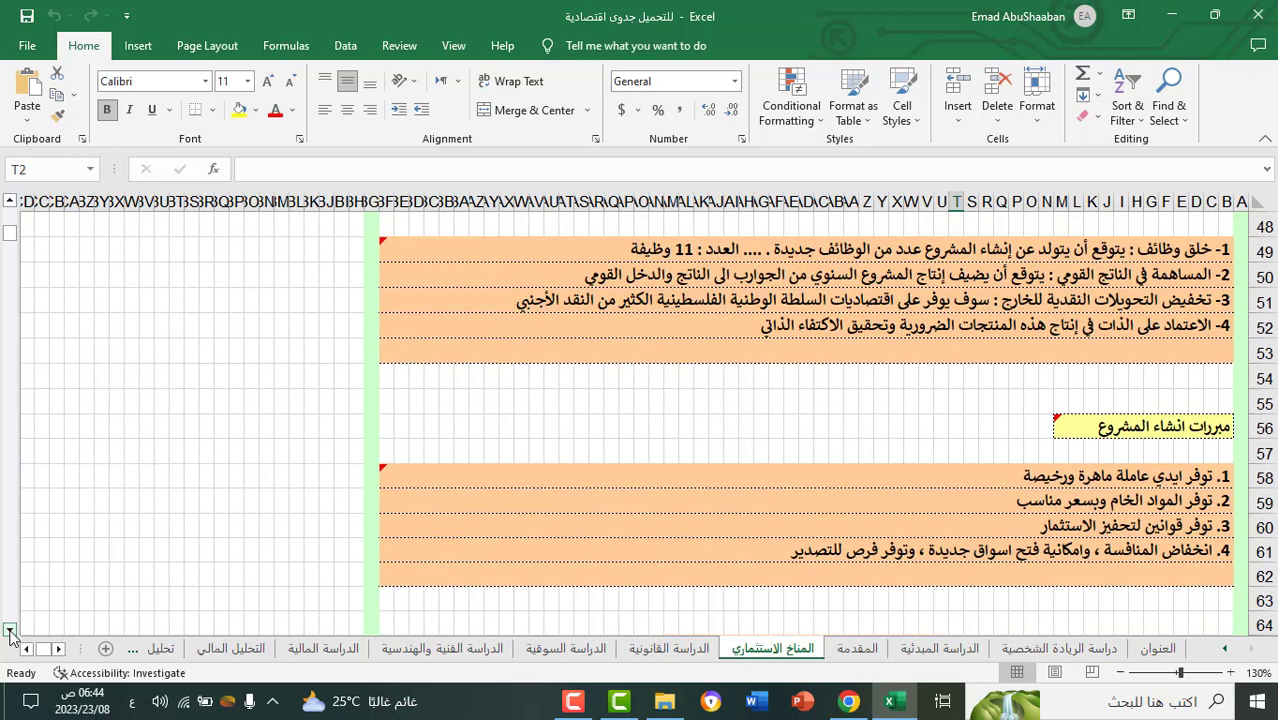
Step: Examine the fishbone diagram of objectives and justifications and the entries for the project's three sock products
{"action": "left_click", "coordinate": [8, 631]}
{"action": "left_click", "coordinate": [8, 631]}
{"action": "left_click", "coordinate": [8, 631]}
{"action": "left_click", "coordinate": [8, 631]}
{"action": "left_click", "coordinate": [8, 631]}
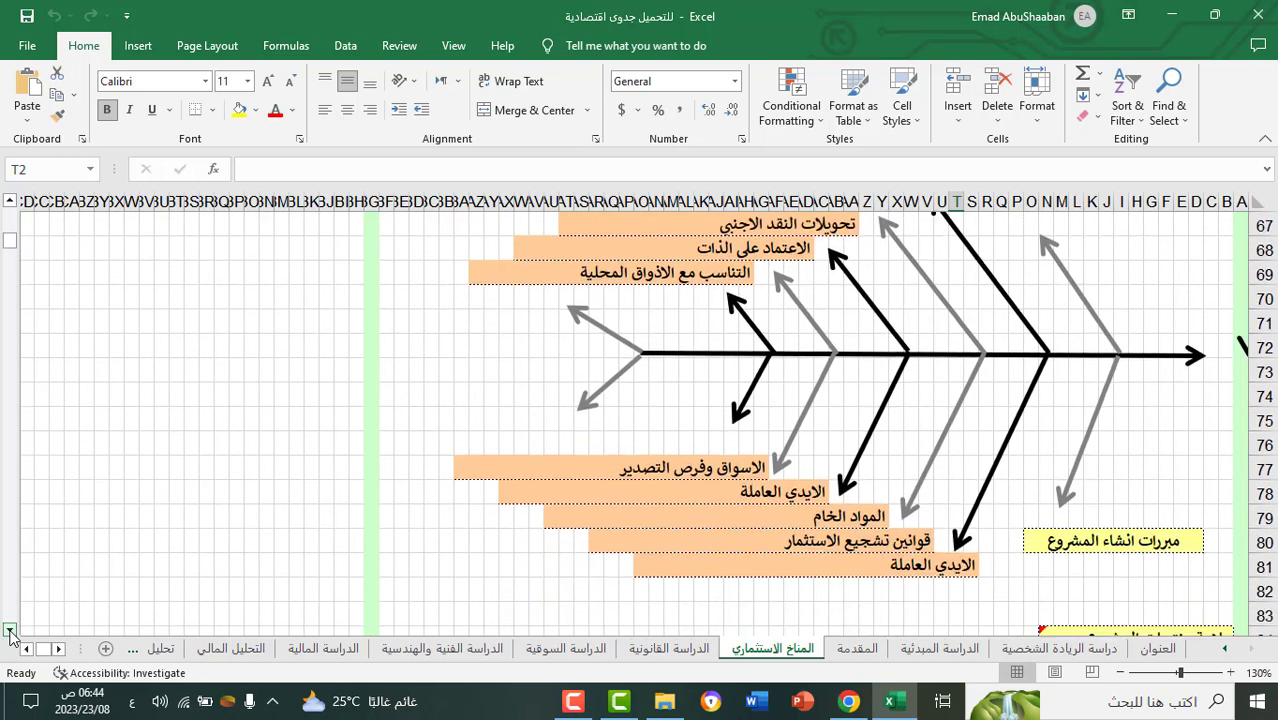
{"action": "left_click", "coordinate": [8, 631]}
{"action": "left_click", "coordinate": [8, 631]}
{"action": "left_click", "coordinate": [8, 631]}
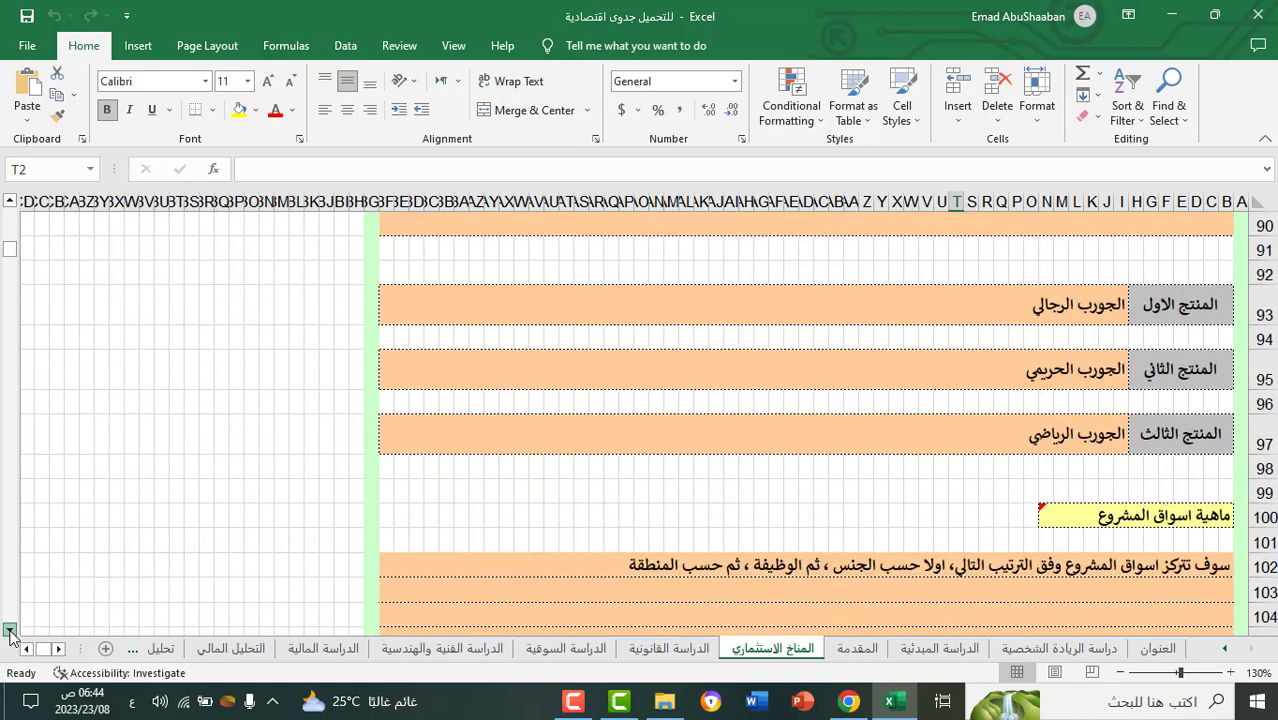
Step: Review the project's markets and the table distributing the products by region, and open the الدراسة القانونية sheet
{"action": "left_click", "coordinate": [8, 631]}
{"action": "left_click", "coordinate": [8, 631]}
{"action": "left_click", "coordinate": [8, 631]}
{"action": "left_click", "coordinate": [8, 631]}
{"action": "left_click", "coordinate": [8, 631]}
{"action": "left_click", "coordinate": [8, 631]}
{"action": "left_click", "coordinate": [8, 631]}
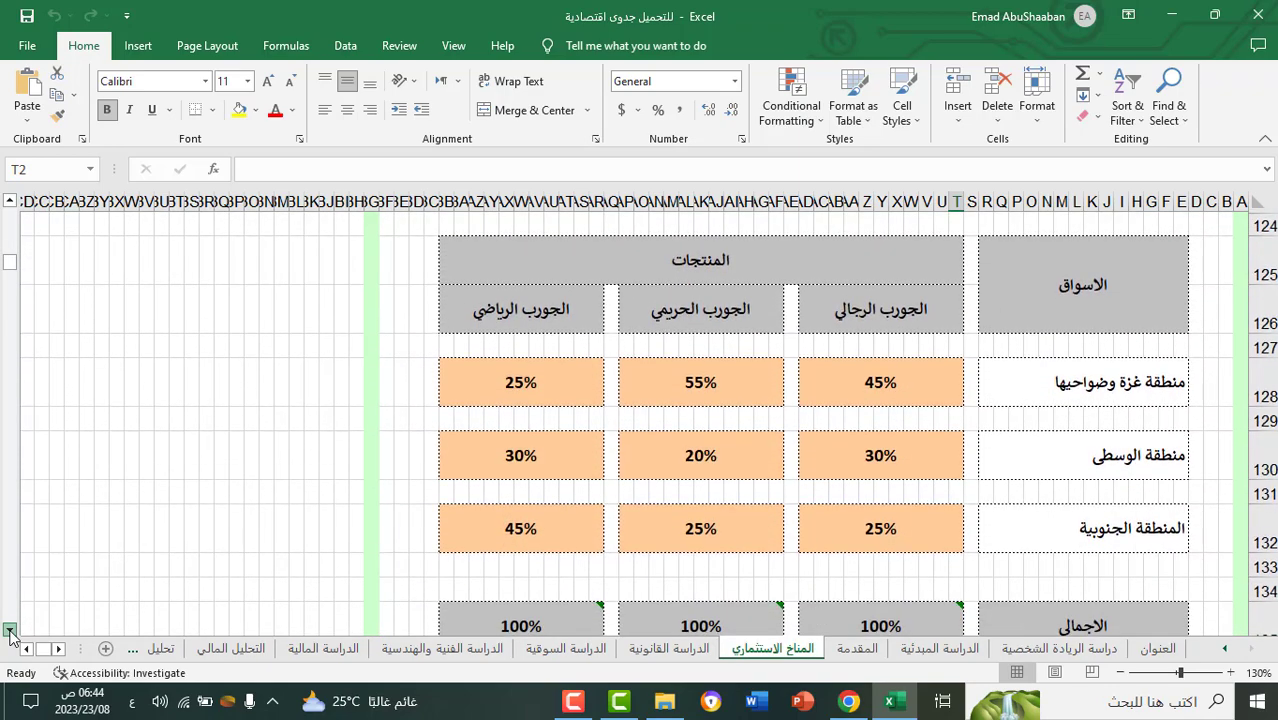
{"action": "left_click", "coordinate": [8, 631]}
{"action": "left_click", "coordinate": [8, 631]}
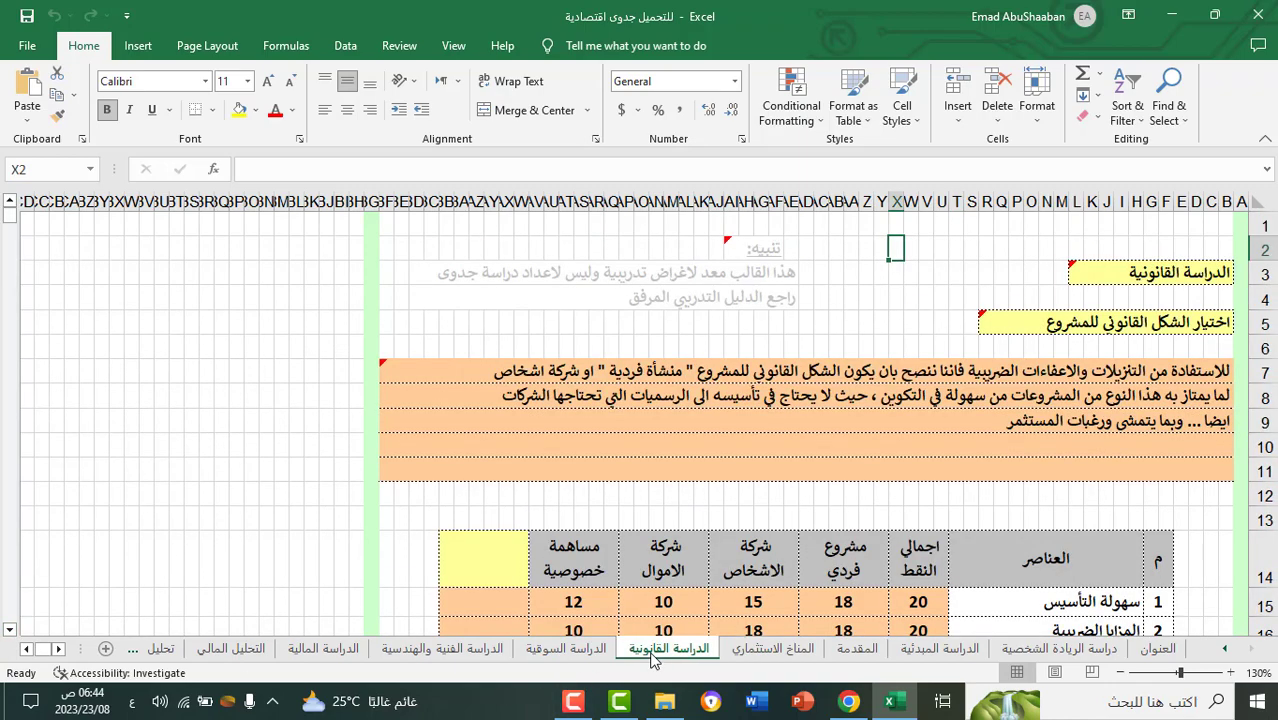
Step: Review the legal form scoring table, the financing structure and the equity financing section of the legal study
{"action": "left_click", "coordinate": [8, 631]}
{"action": "left_click", "coordinate": [8, 631]}
{"action": "left_click", "coordinate": [8, 631]}
{"action": "left_click", "coordinate": [8, 631]}
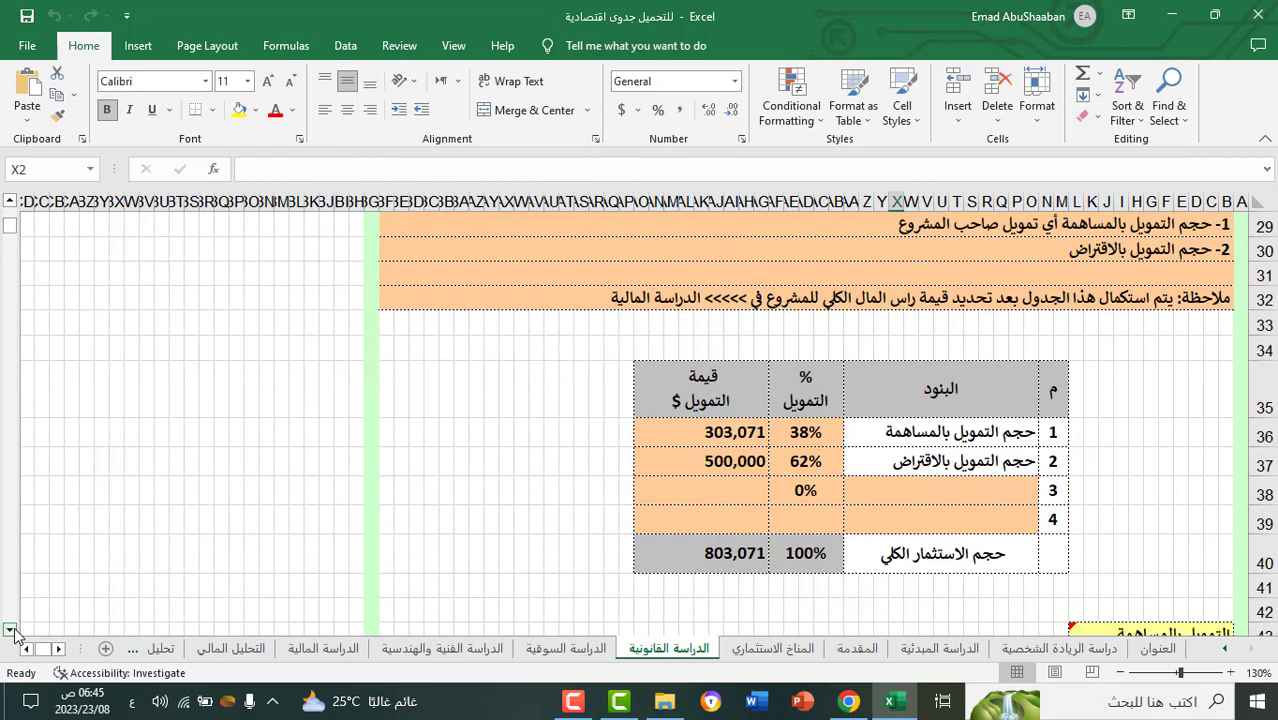
{"action": "left_click", "coordinate": [8, 631]}
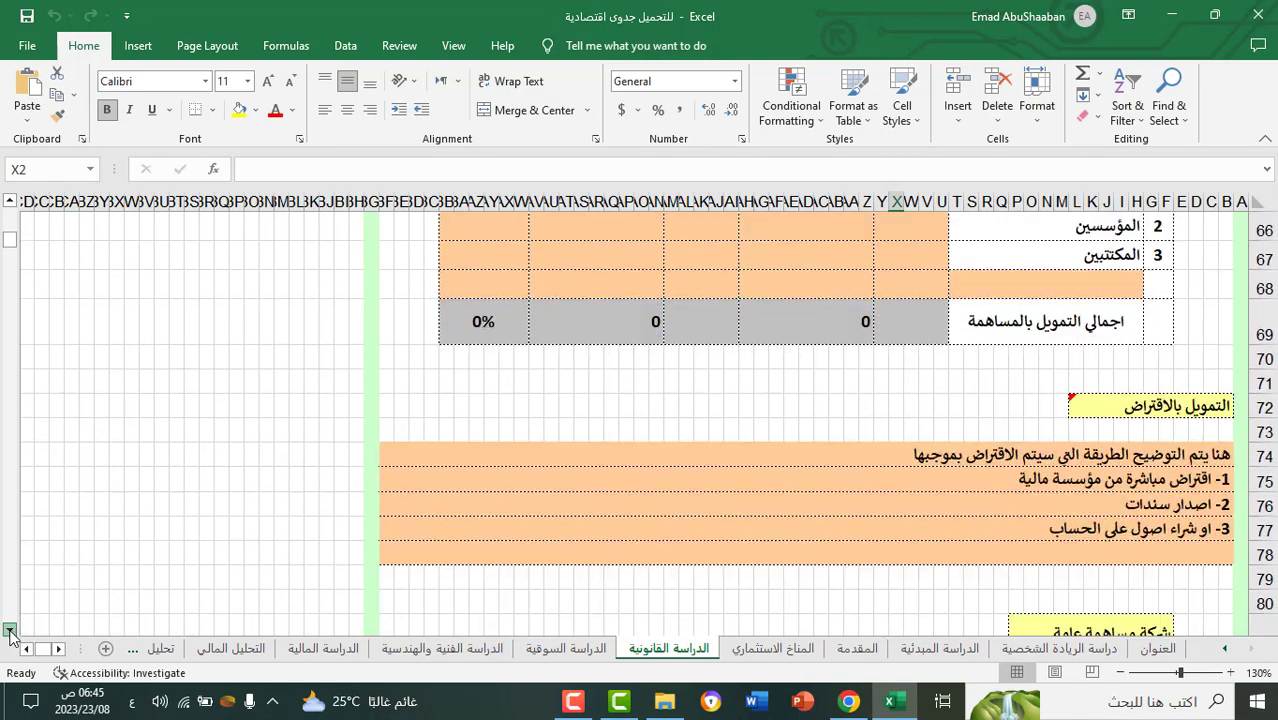
Step: Review the borrowing methods and the public shareholding company's bond table in the loan financing section
{"action": "left_click", "coordinate": [8, 631]}
{"action": "left_click", "coordinate": [8, 631]}
{"action": "left_click", "coordinate": [8, 631]}
{"action": "left_click", "coordinate": [8, 631]}
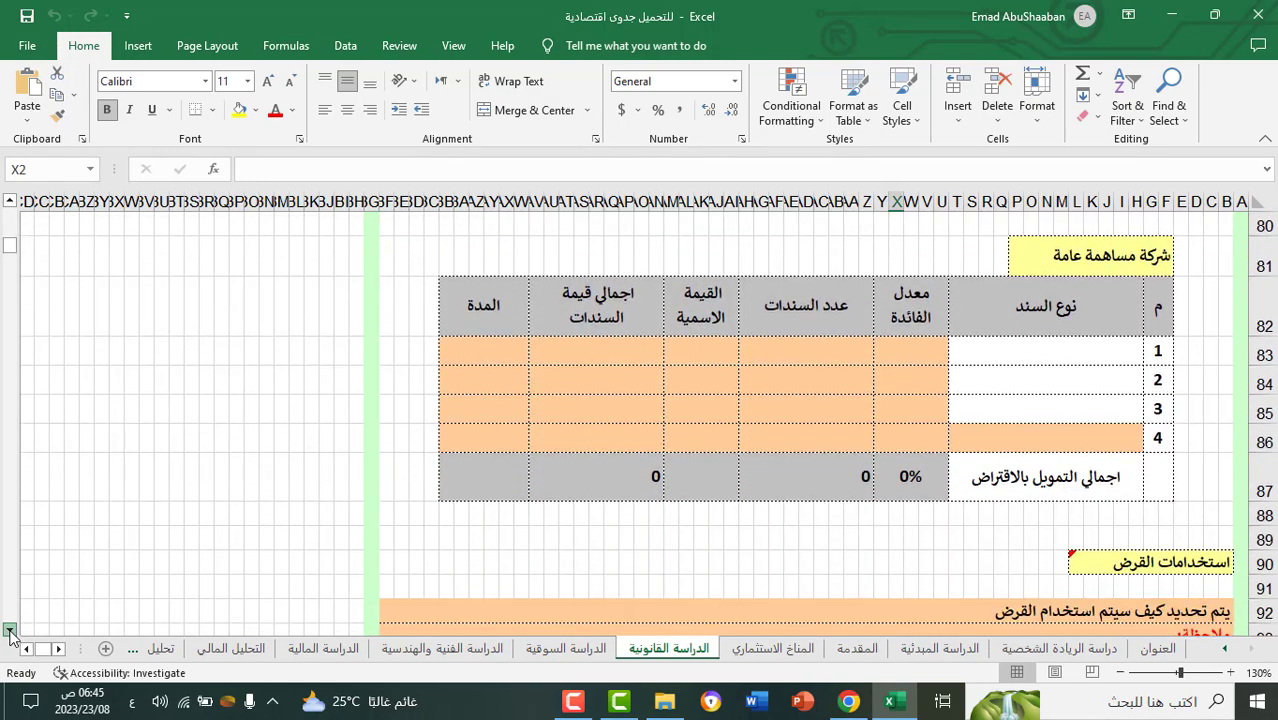
Step: Examine the loan uses section, including its notes and the table of asset types and amounts
{"action": "left_click", "coordinate": [8, 631]}
{"action": "left_click", "coordinate": [8, 631]}
{"action": "left_click", "coordinate": [8, 631]}
{"action": "left_click", "coordinate": [8, 631]}
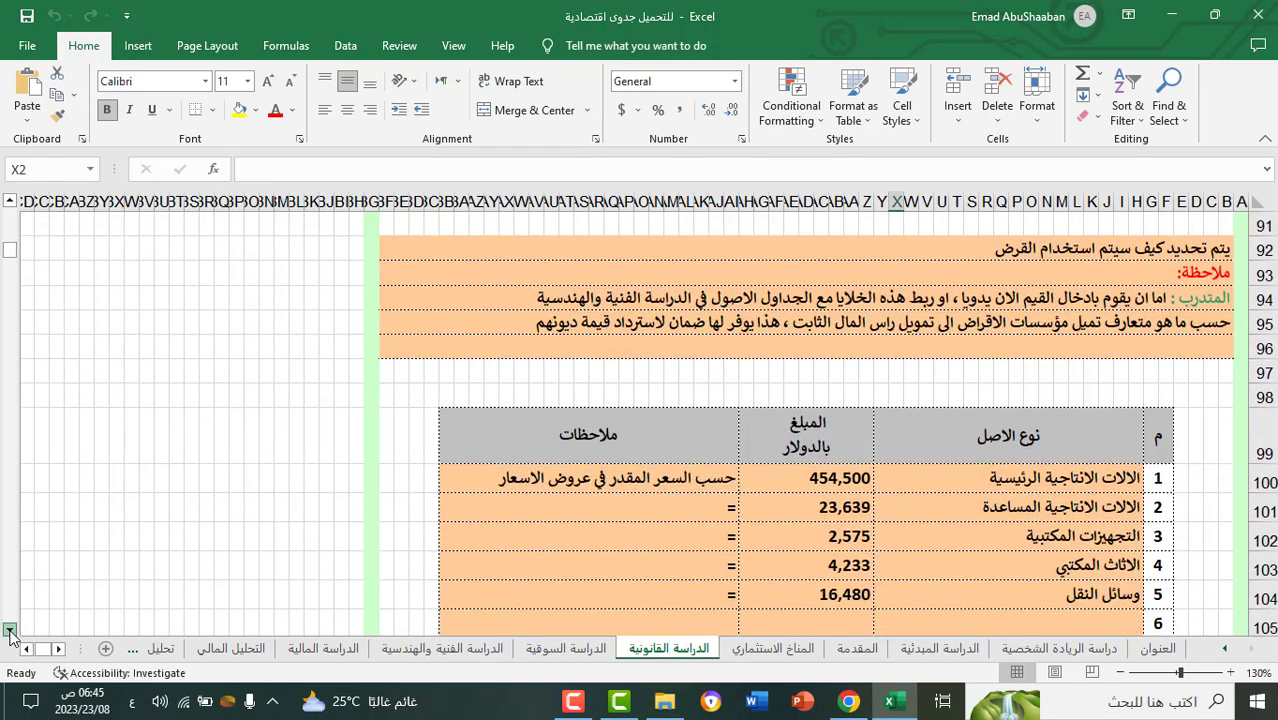
{"action": "left_click", "coordinate": [8, 631]}
{"action": "left_click", "coordinate": [8, 631]}
{"action": "left_click", "coordinate": [8, 631]}
{"action": "left_click", "coordinate": [8, 631]}
{"action": "left_click", "coordinate": [8, 631]}
{"action": "left_click", "coordinate": [8, 631]}
{"action": "left_click", "coordinate": [8, 631]}
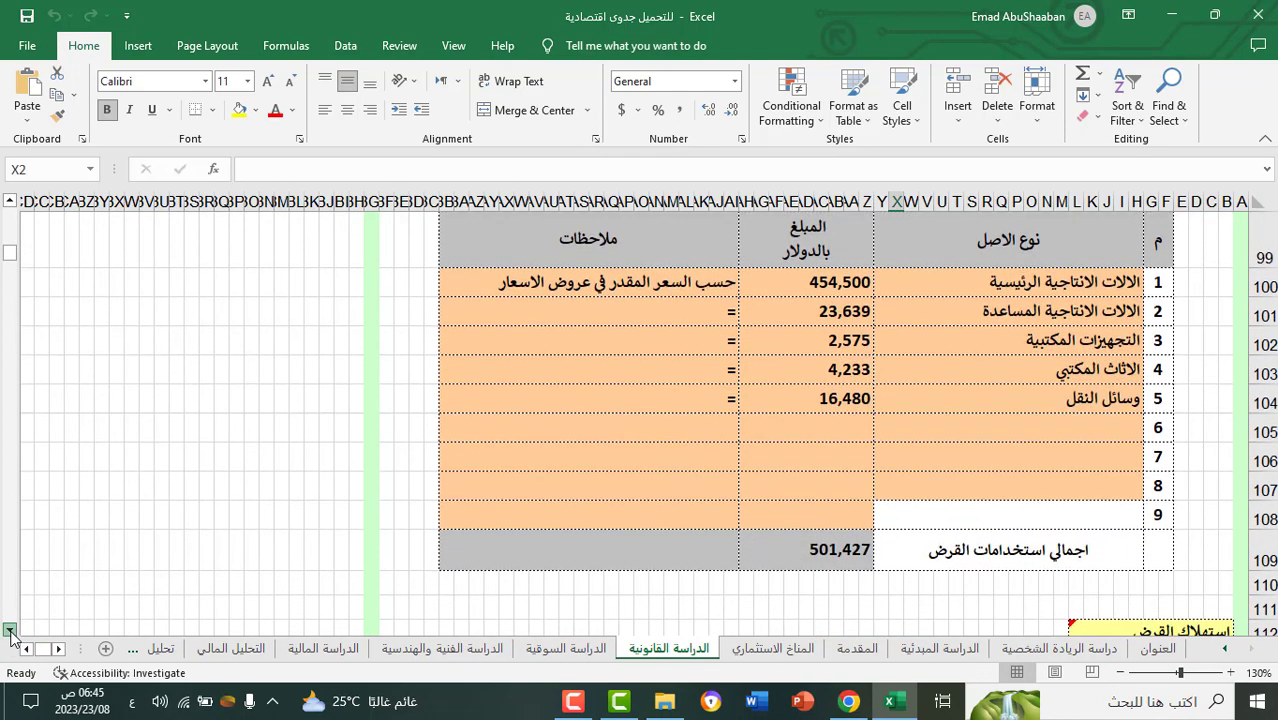
Step: Look through the monthly loan amortization schedule and continue to the end of the legal study sheet
{"action": "left_click", "coordinate": [8, 631]}
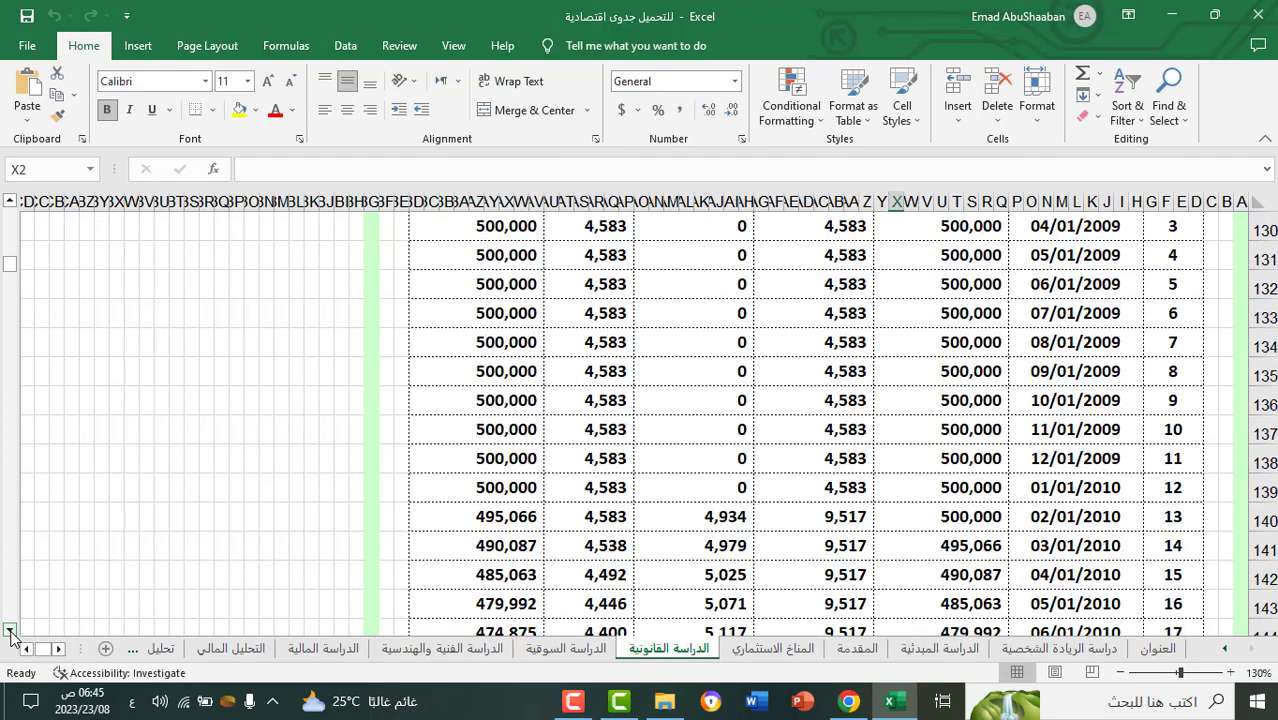
{"action": "left_click_drag", "start_coordinate": [8, 631], "coordinate": [8, 631]}
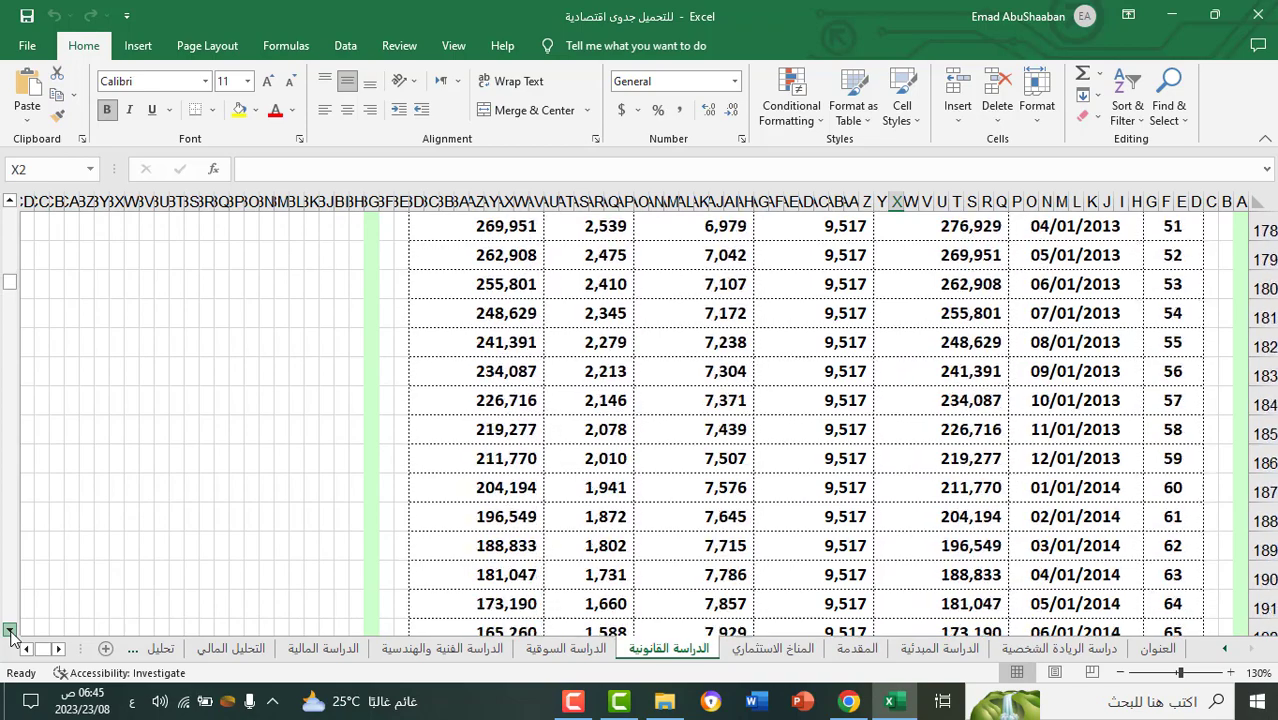
{"action": "left_click", "coordinate": [9, 631]}
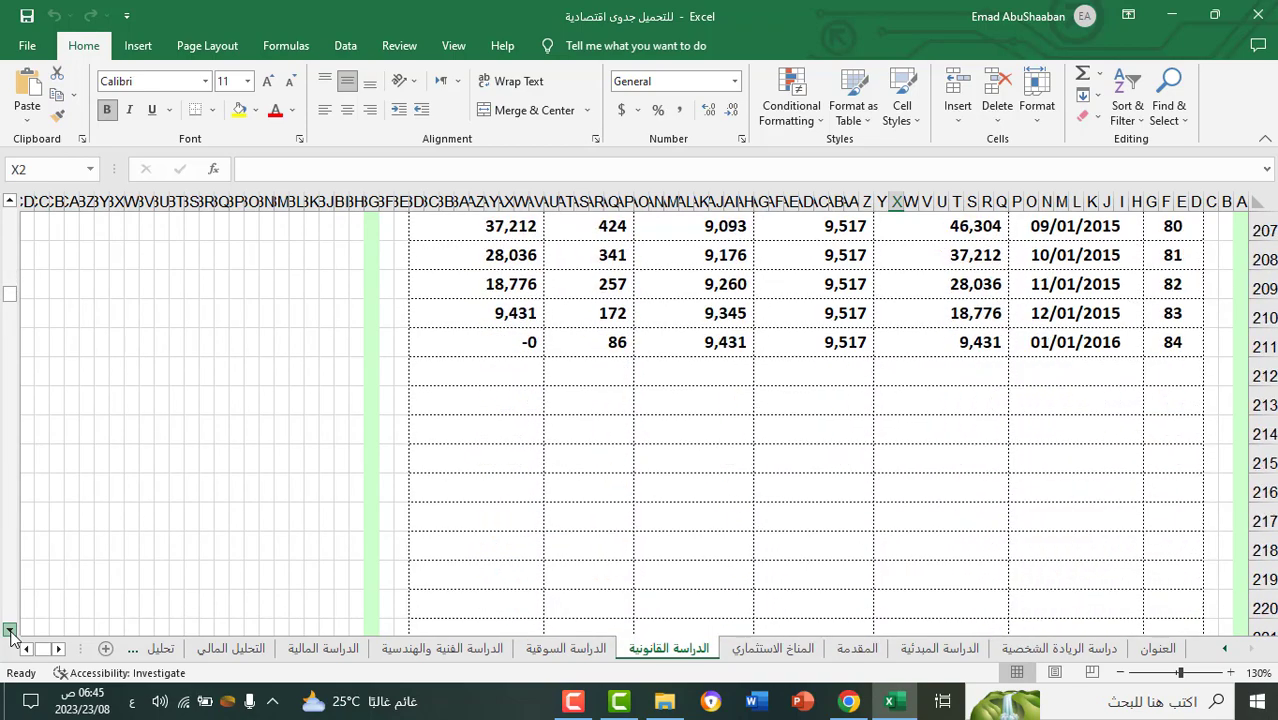
{"action": "left_click_drag", "start_coordinate": [9, 631], "coordinate": [9, 631]}
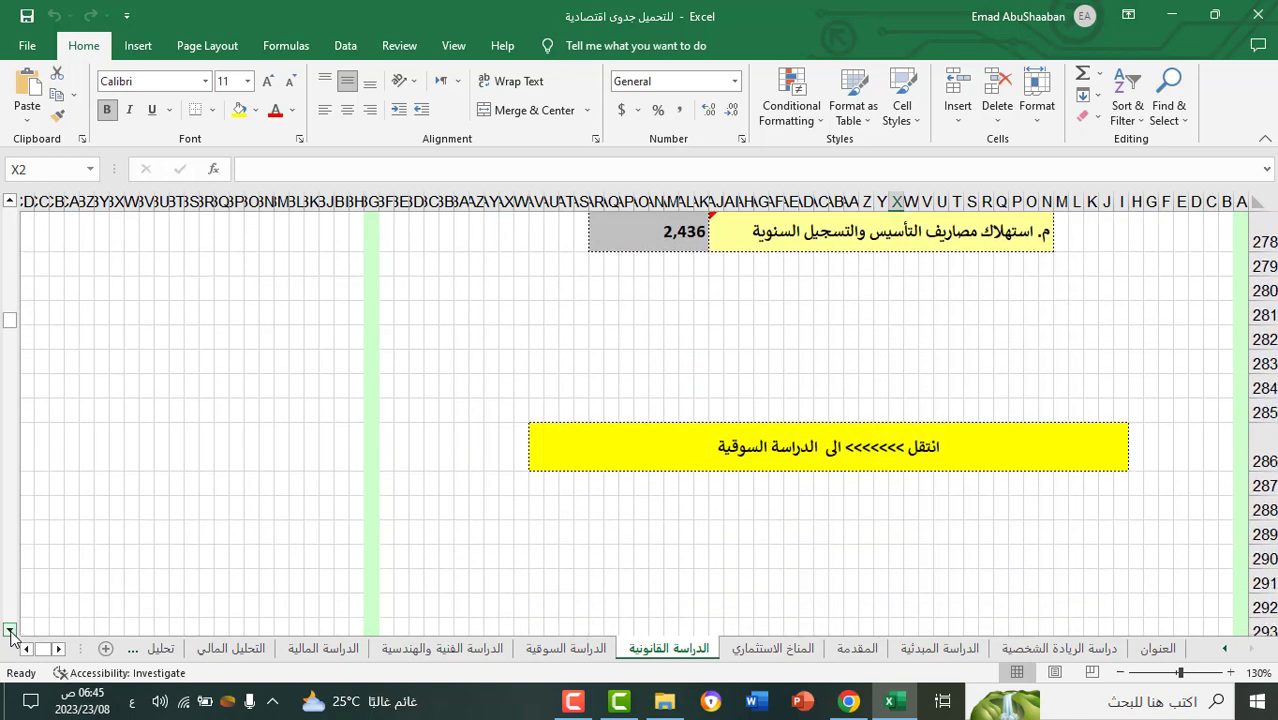
Step: Open the الدراسة السوقية sheet and review the product descriptions and demand forecast tables up to the pricing strategy
{"action": "left_click", "coordinate": [566, 650]}
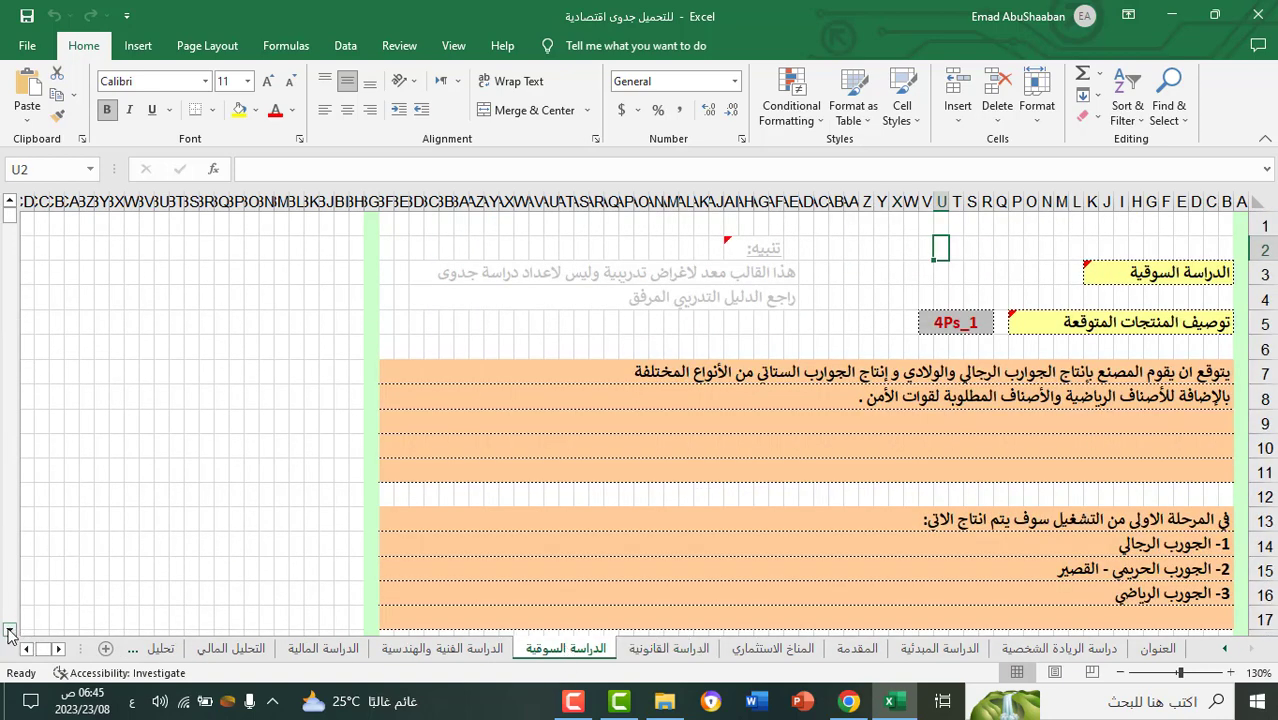
{"action": "left_click_drag", "start_coordinate": [9, 631], "coordinate": [9, 631]}
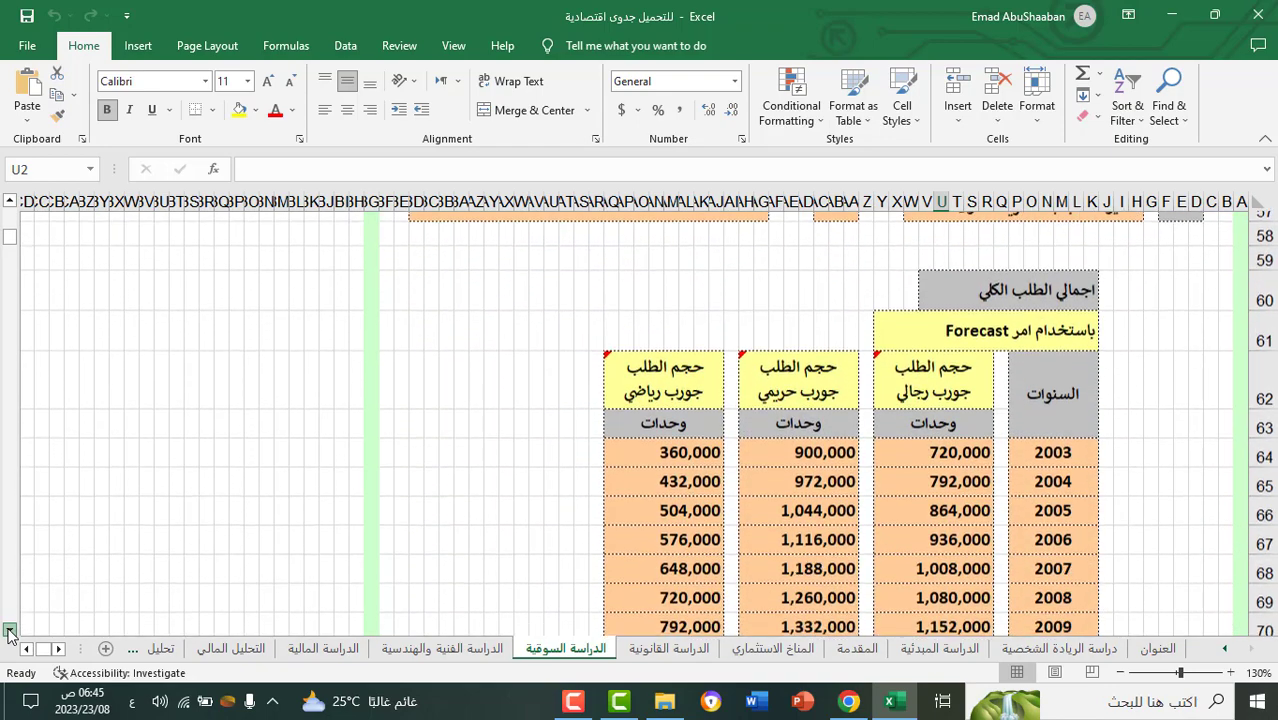
{"action": "left_click_drag", "start_coordinate": [9, 631], "coordinate": [9, 631]}
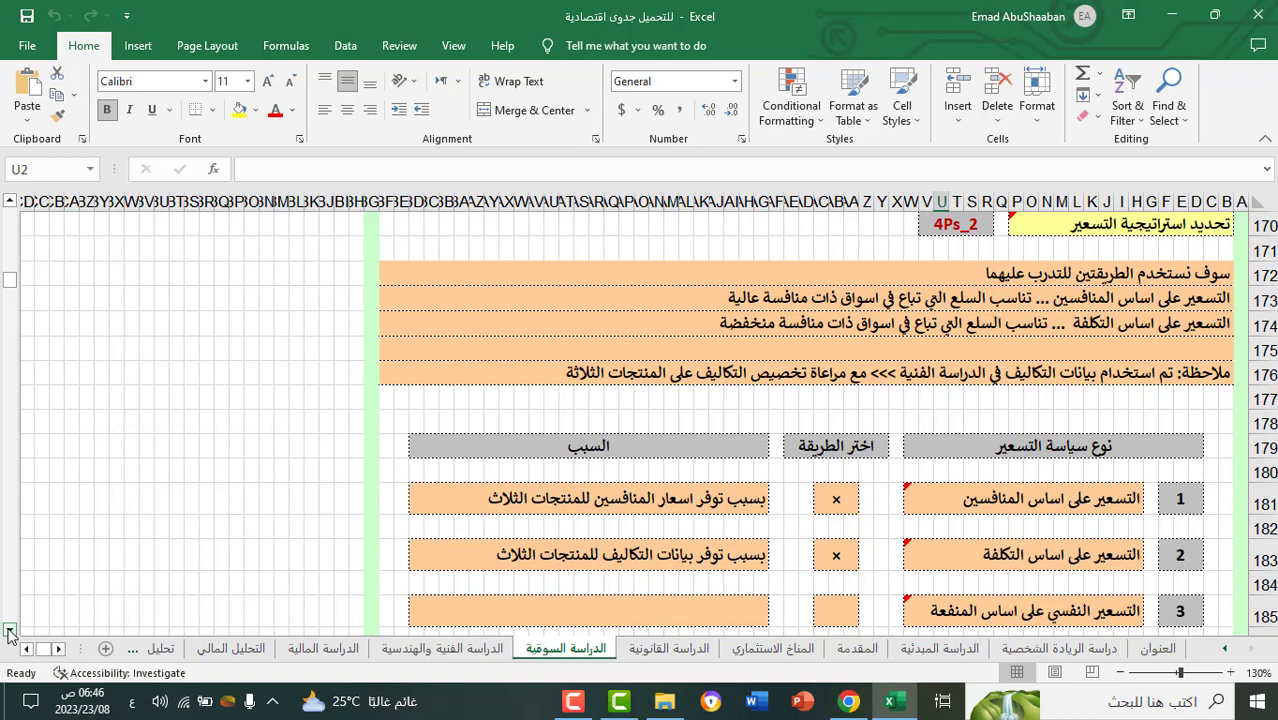
Step: Review the pricing policy choices and the table of product costs, unit costs and markup pricing
{"action": "scroll", "coordinate": [9, 634], "scroll_direction": "down", "scroll_amount": 2}
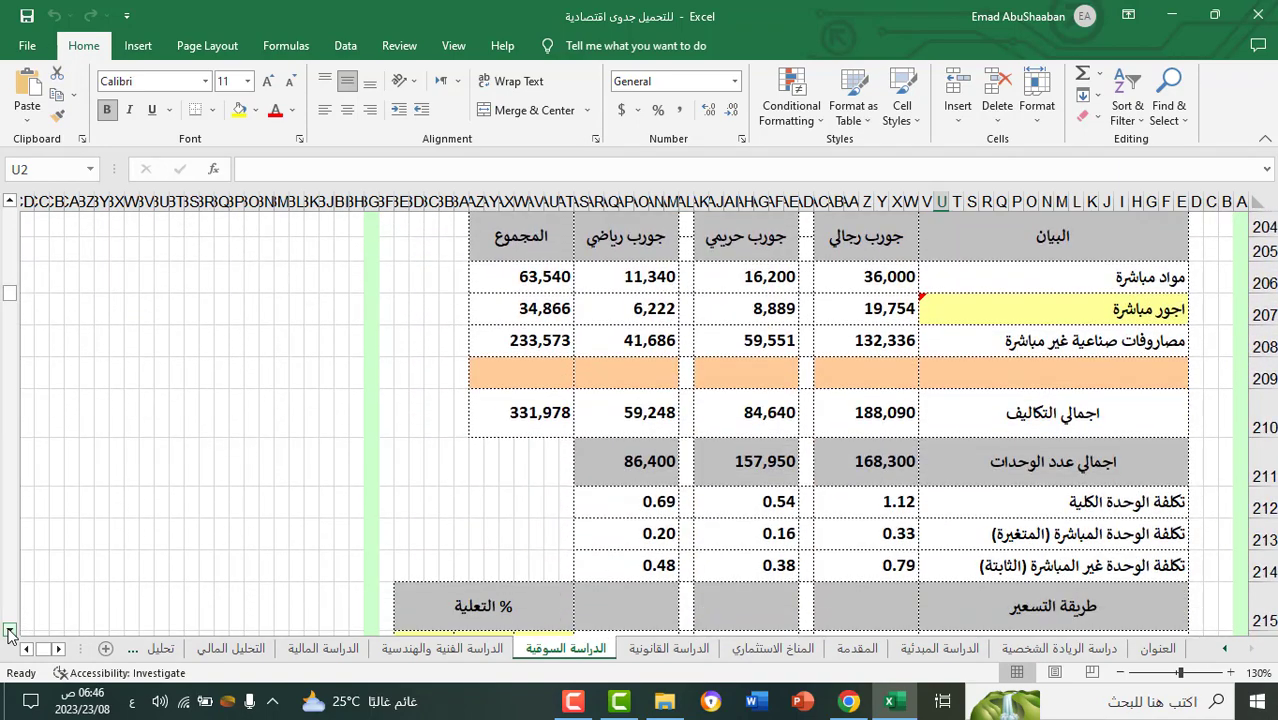
{"action": "scroll", "coordinate": [9, 634], "scroll_direction": "down", "scroll_amount": 3}
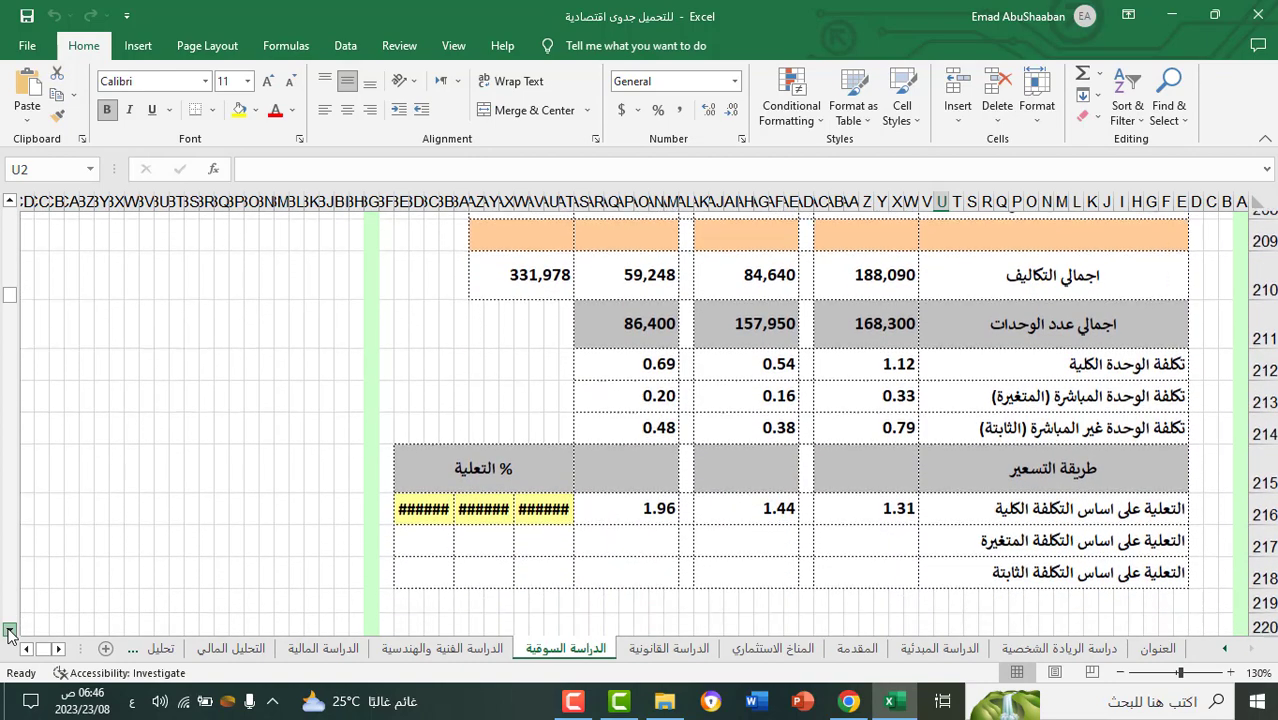
{"action": "scroll", "coordinate": [9, 634], "scroll_direction": "down", "scroll_amount": 3}
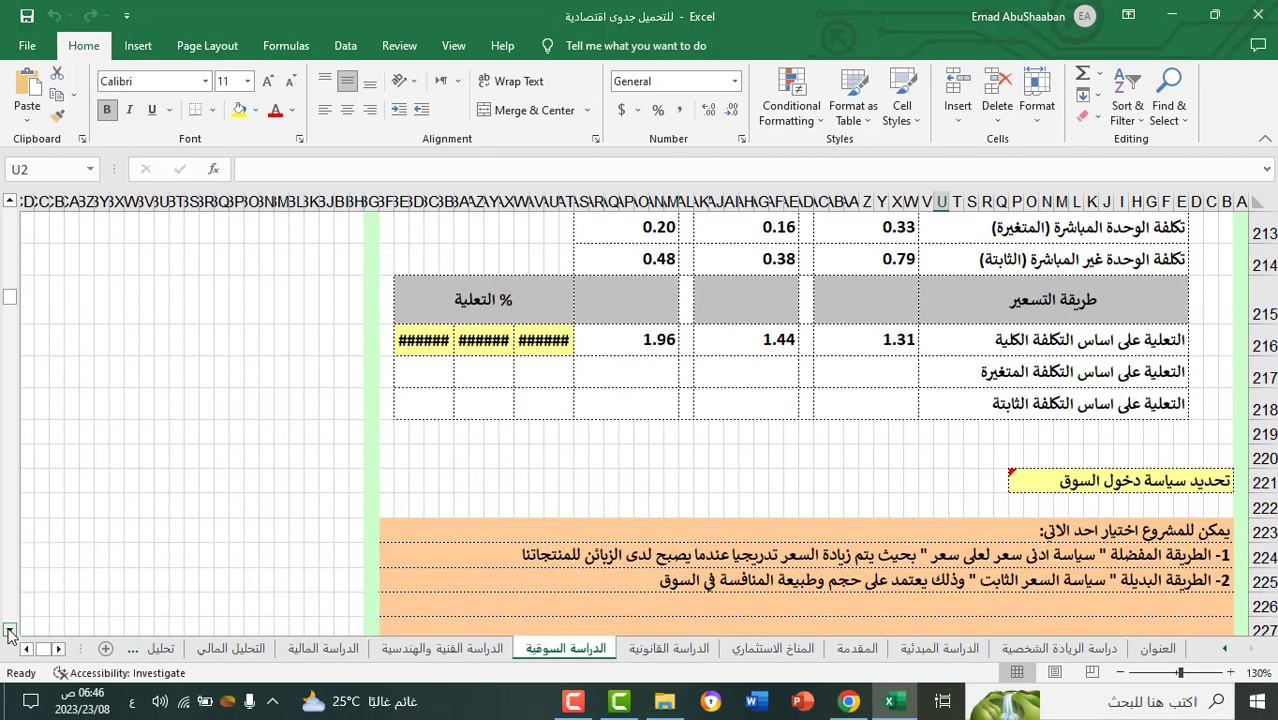
Step: Review the market entry policy options and continue through the distribution methods to the promotion section
{"action": "scroll", "coordinate": [9, 634], "scroll_direction": "down", "scroll_amount": 1}
{"action": "scroll", "coordinate": [9, 634], "scroll_direction": "down", "scroll_amount": 4}
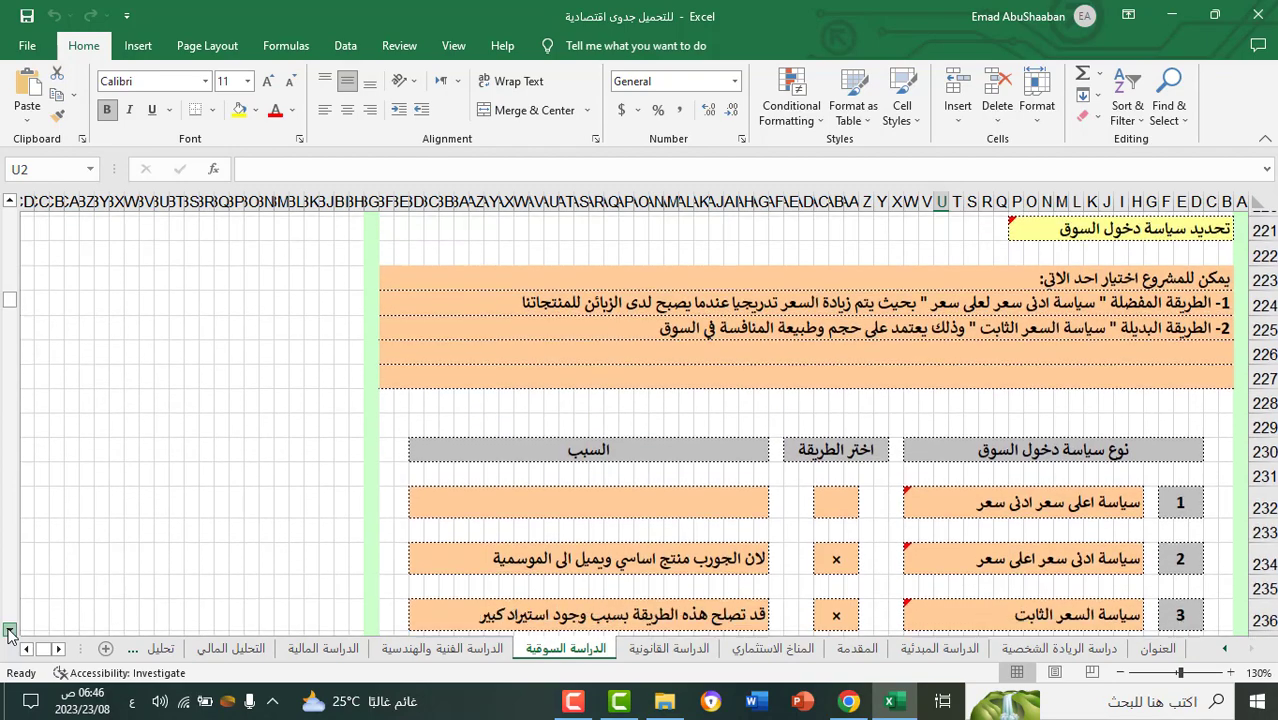
{"action": "scroll", "coordinate": [9, 634], "scroll_direction": "down", "scroll_amount": 1}
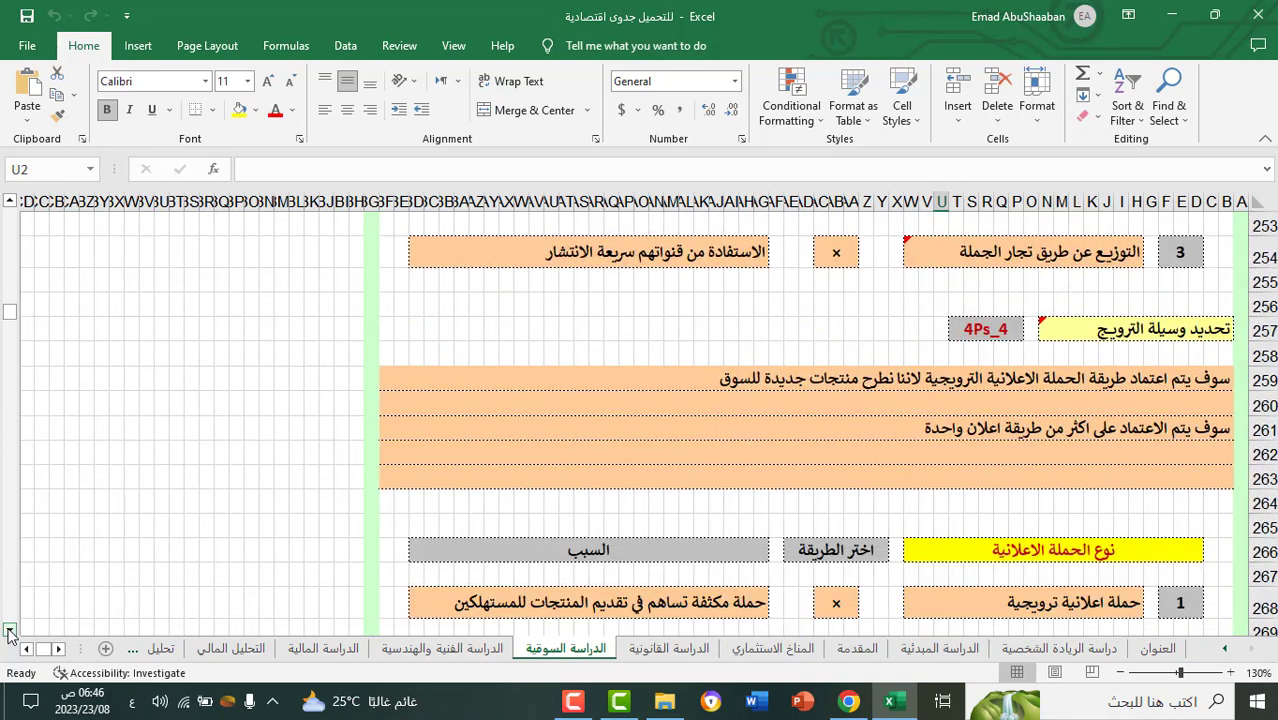
Step: Examine the promotion tables for advertising campaign type and advertising media
{"action": "scroll", "coordinate": [9, 634], "scroll_direction": "down", "scroll_amount": 4}
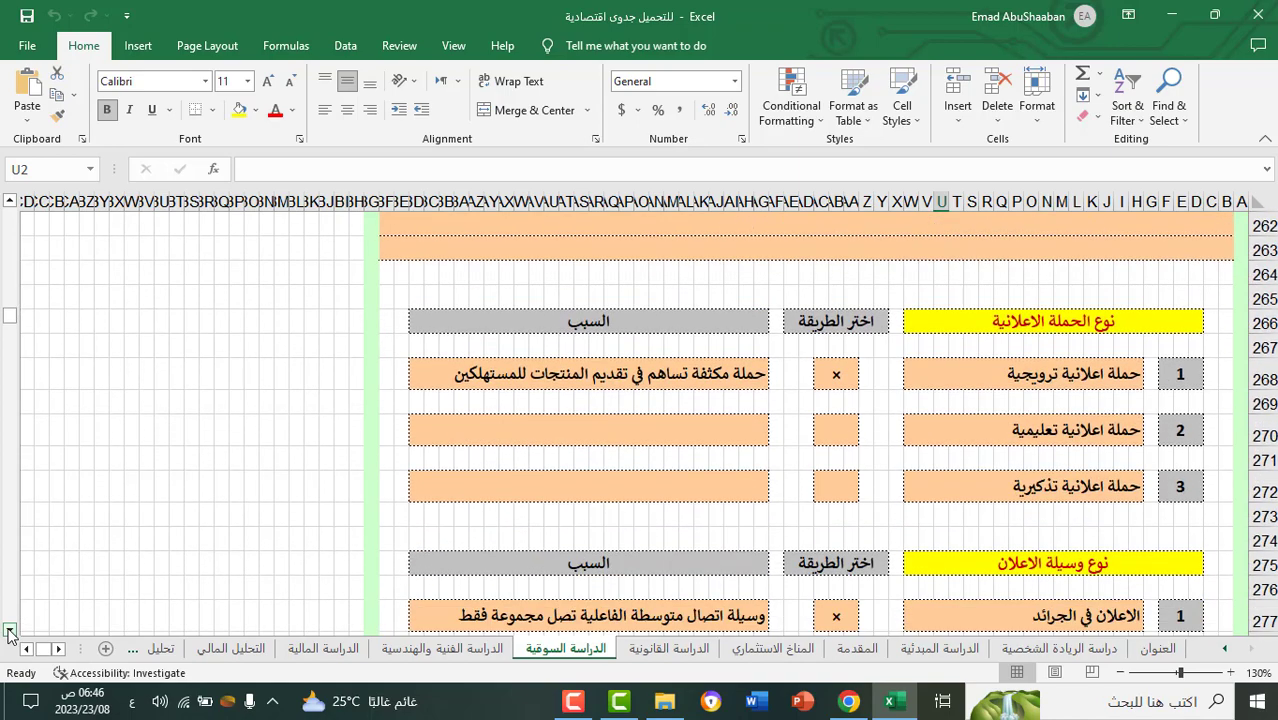
{"action": "left_click", "coordinate": [9, 632]}
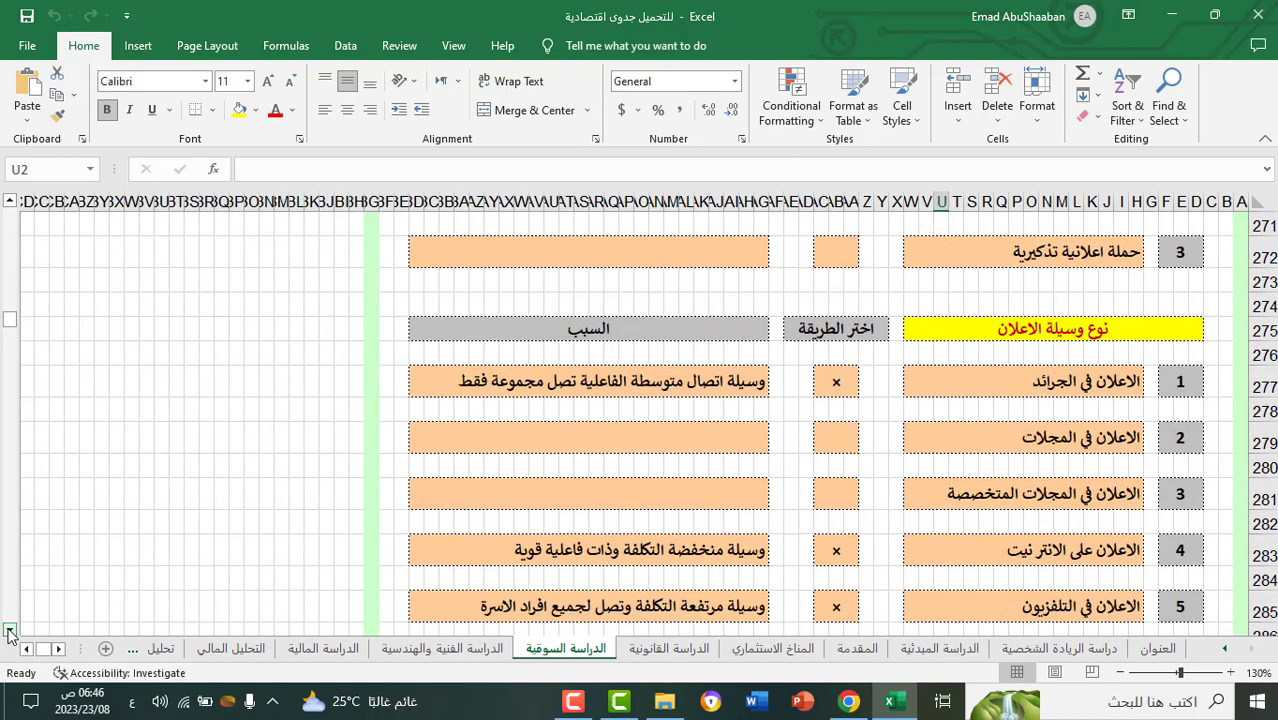
{"action": "scroll", "coordinate": [9, 634], "scroll_direction": "down", "scroll_amount": 4}
{"action": "scroll", "coordinate": [9, 634], "scroll_direction": "down", "scroll_amount": 5}
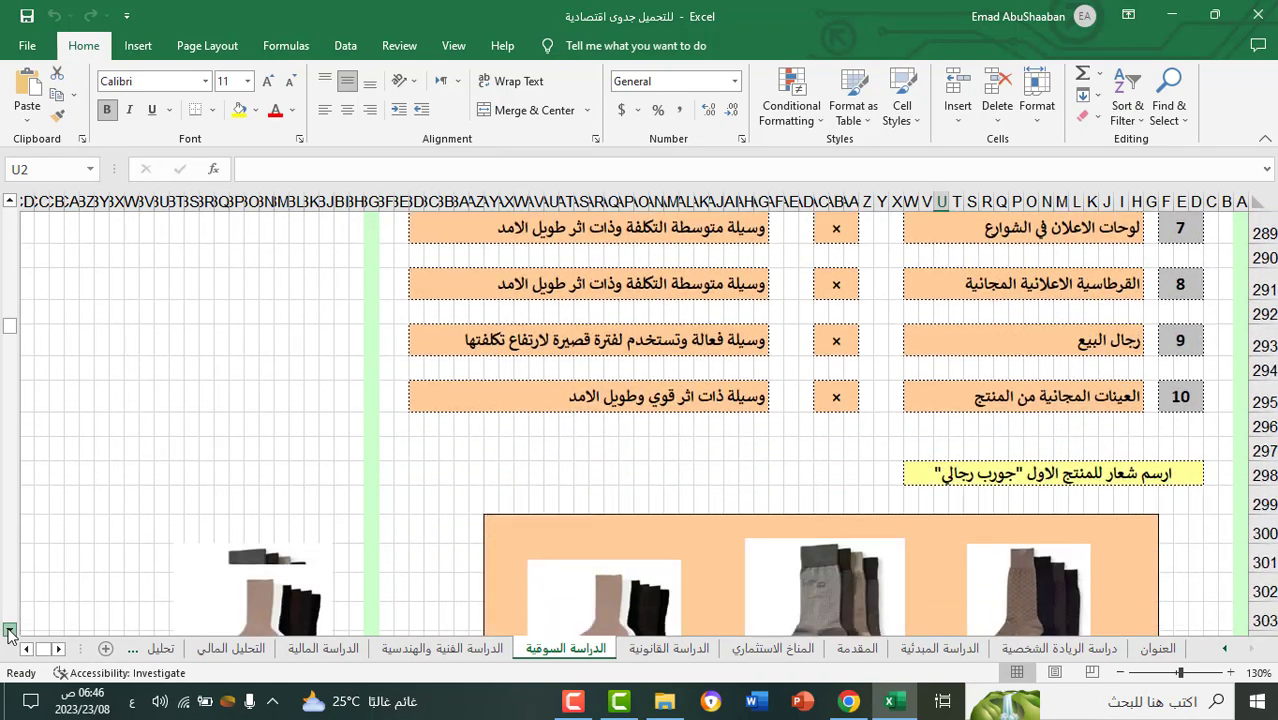
Step: Review the logo areas for the three sock products and the notes and cost table for marketing expenses
{"action": "scroll", "coordinate": [9, 634], "scroll_direction": "down", "scroll_amount": 3}
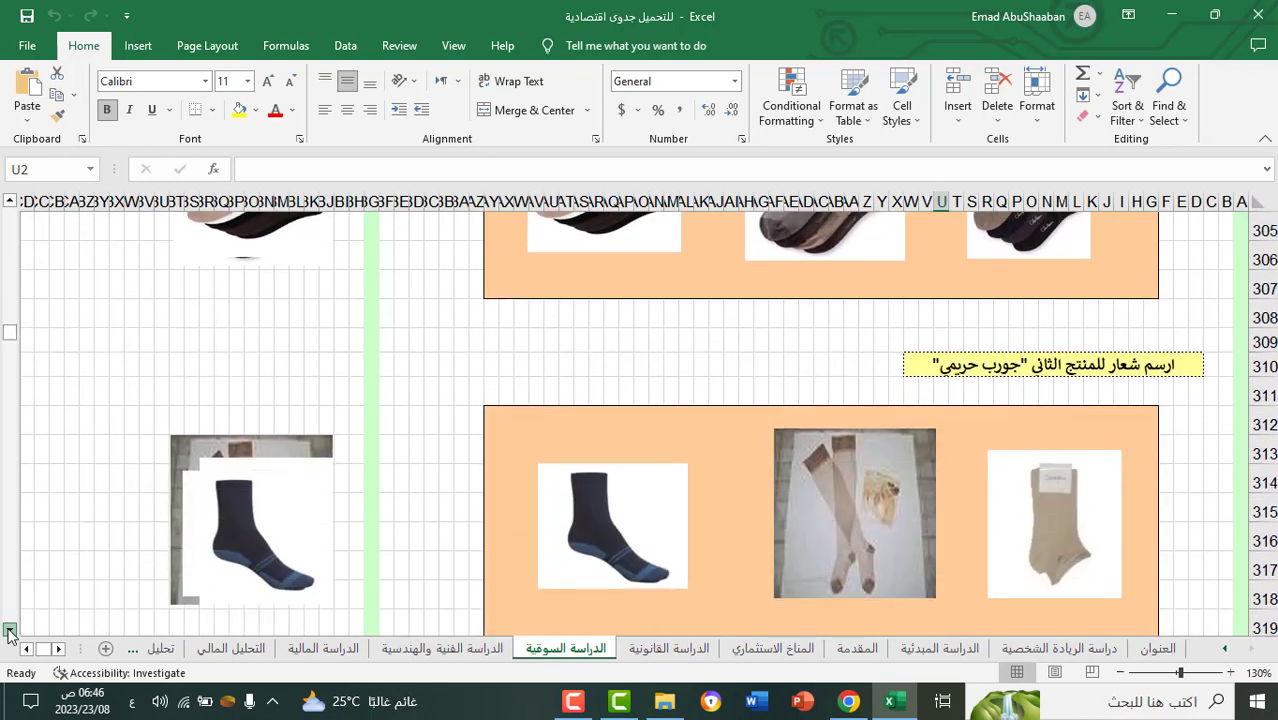
{"action": "scroll", "coordinate": [9, 634], "scroll_direction": "down", "scroll_amount": 5}
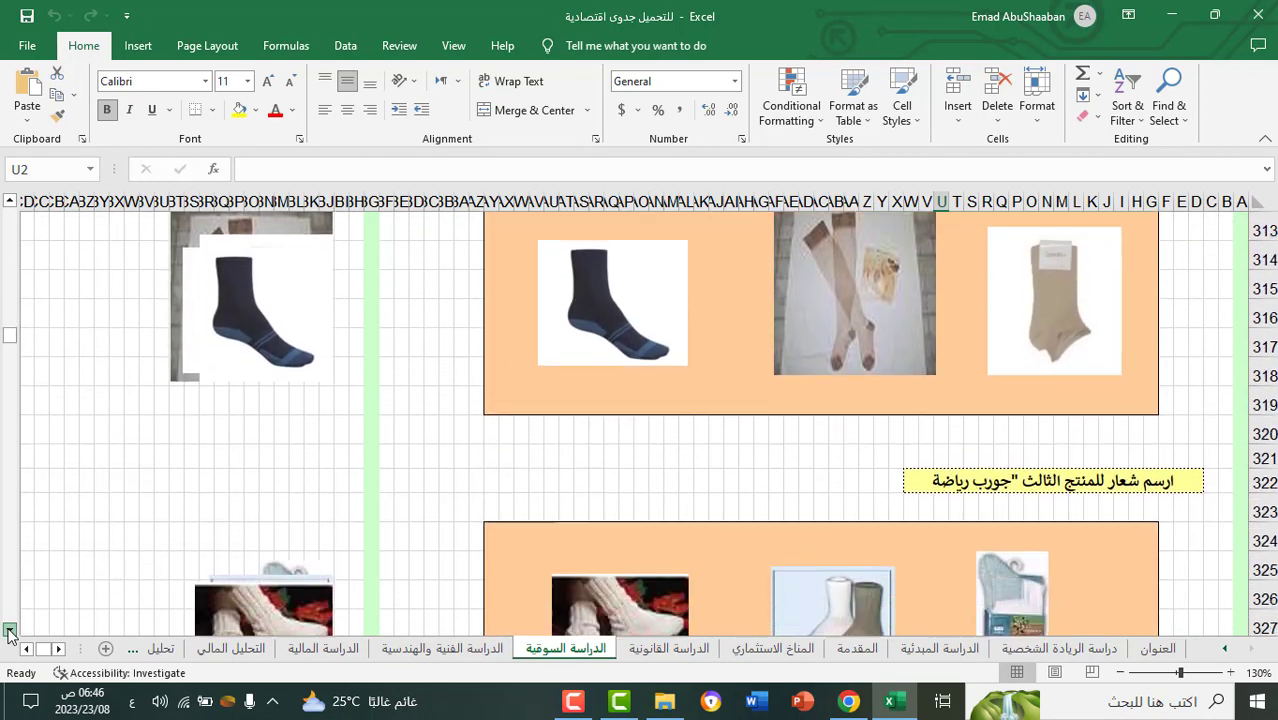
{"action": "scroll", "coordinate": [9, 634], "scroll_direction": "down", "scroll_amount": 4}
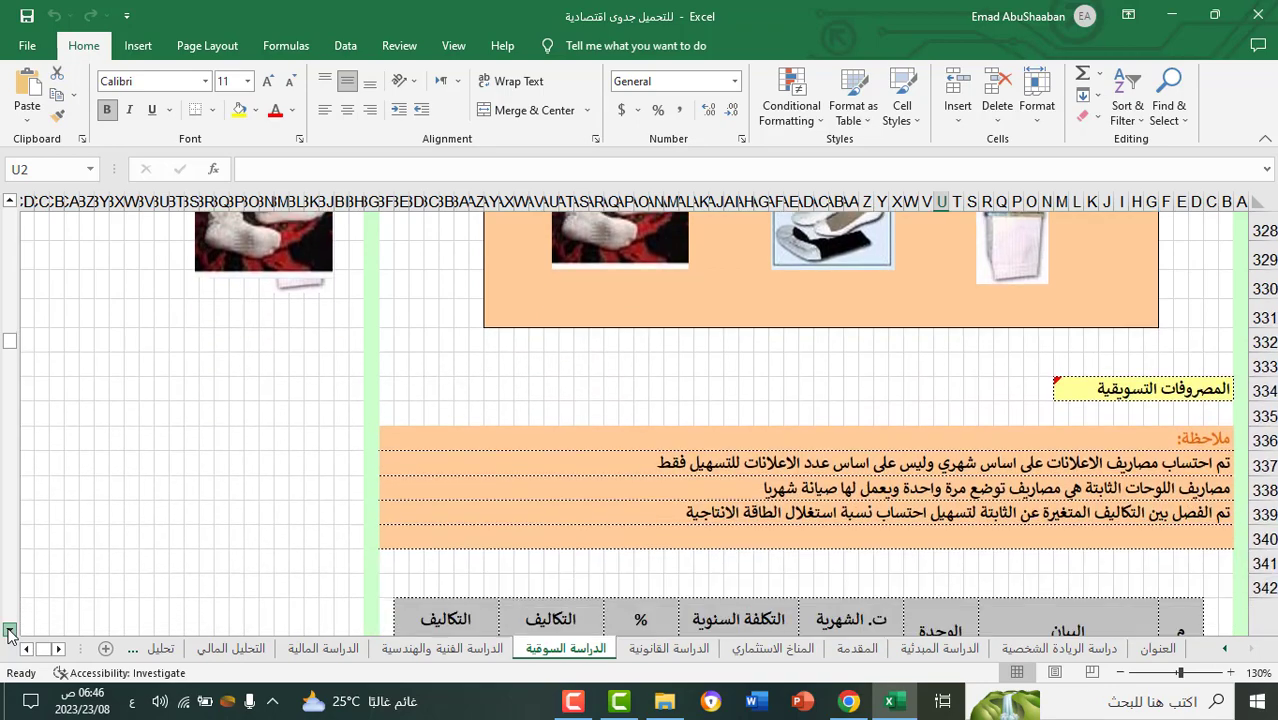
{"action": "scroll", "coordinate": [9, 634], "scroll_direction": "down", "scroll_amount": 1}
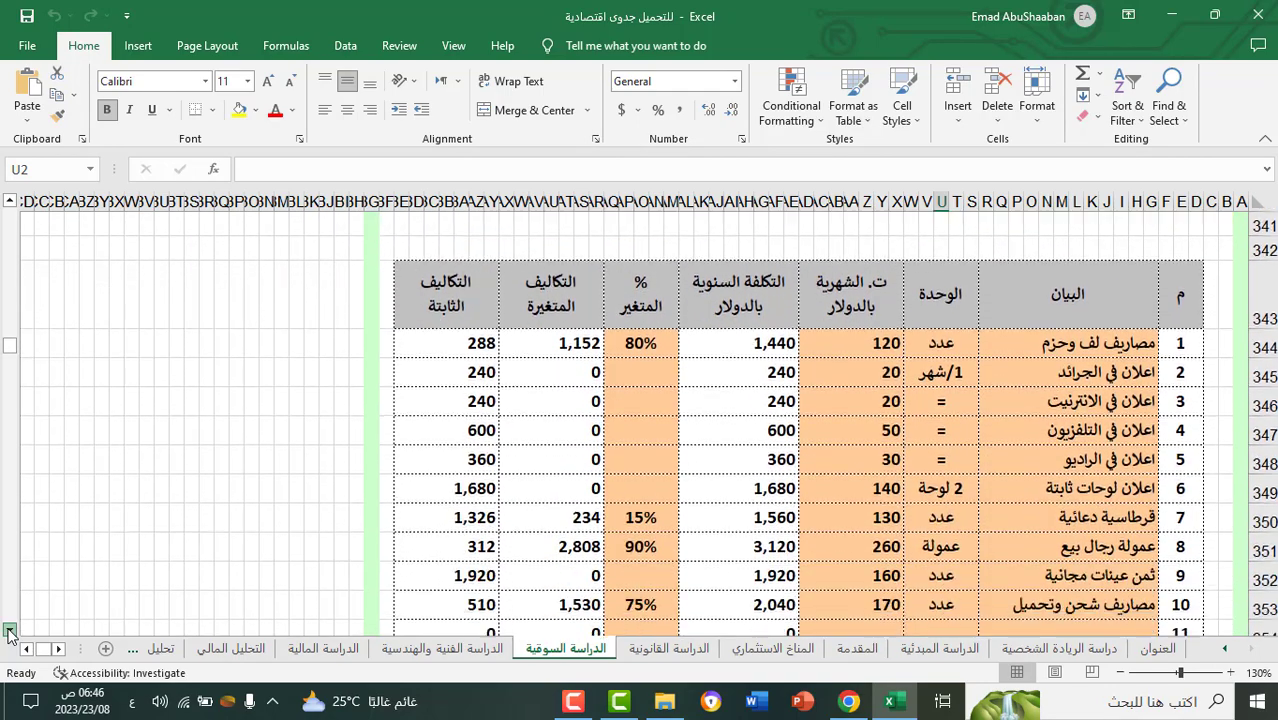
Step: Review the marketing expenses table and the product sales value table through to the end of the marketing study sheet
{"action": "scroll", "coordinate": [9, 634], "scroll_direction": "down", "scroll_amount": 2}
{"action": "scroll", "coordinate": [9, 634], "scroll_direction": "down", "scroll_amount": 4}
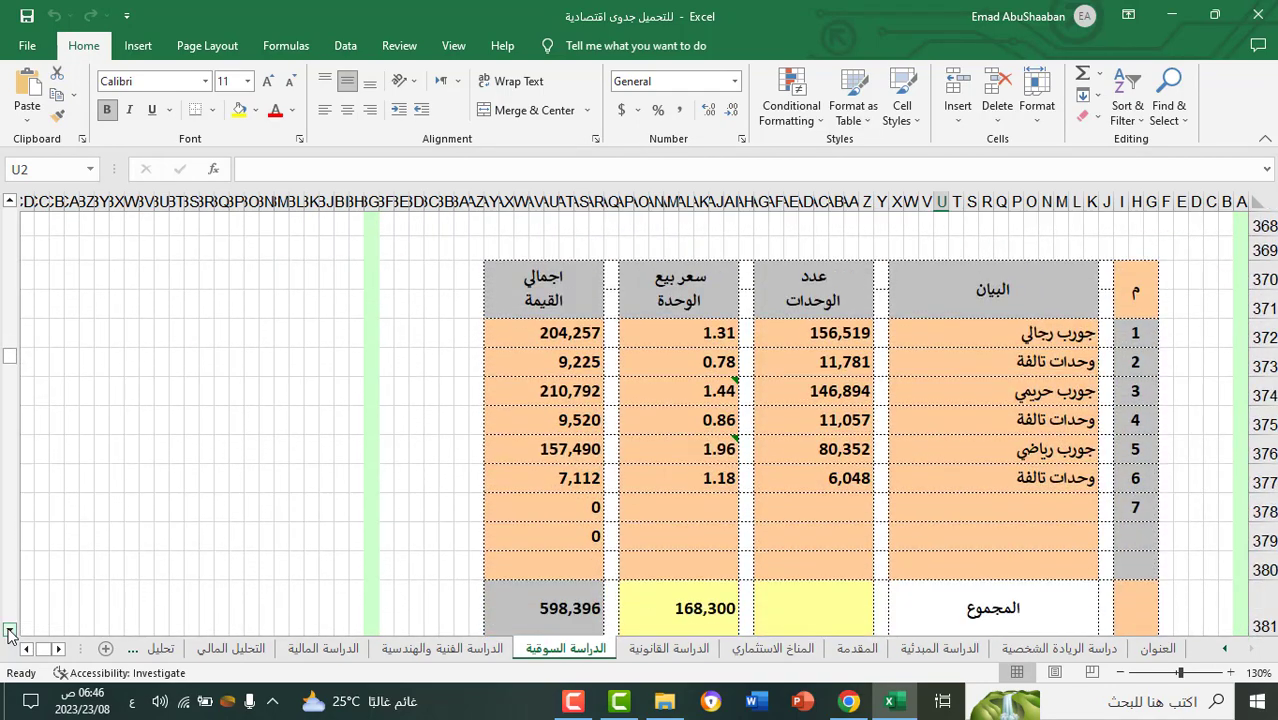
{"action": "scroll", "coordinate": [9, 634], "scroll_direction": "down", "scroll_amount": 6}
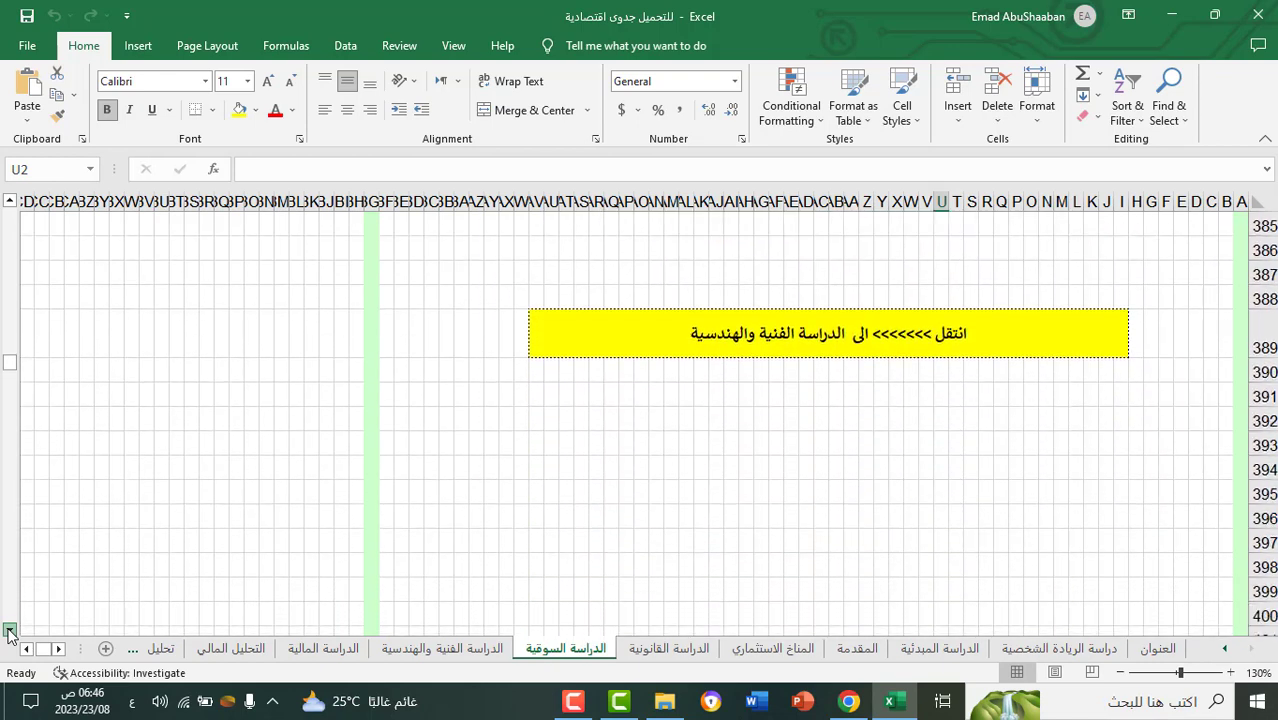
Step: Open the technical and engineering study sheet (الدراسة الفنية والهندسية) and review the site selection scoring and factory layout plan
{"action": "left_click", "coordinate": [447, 648]}
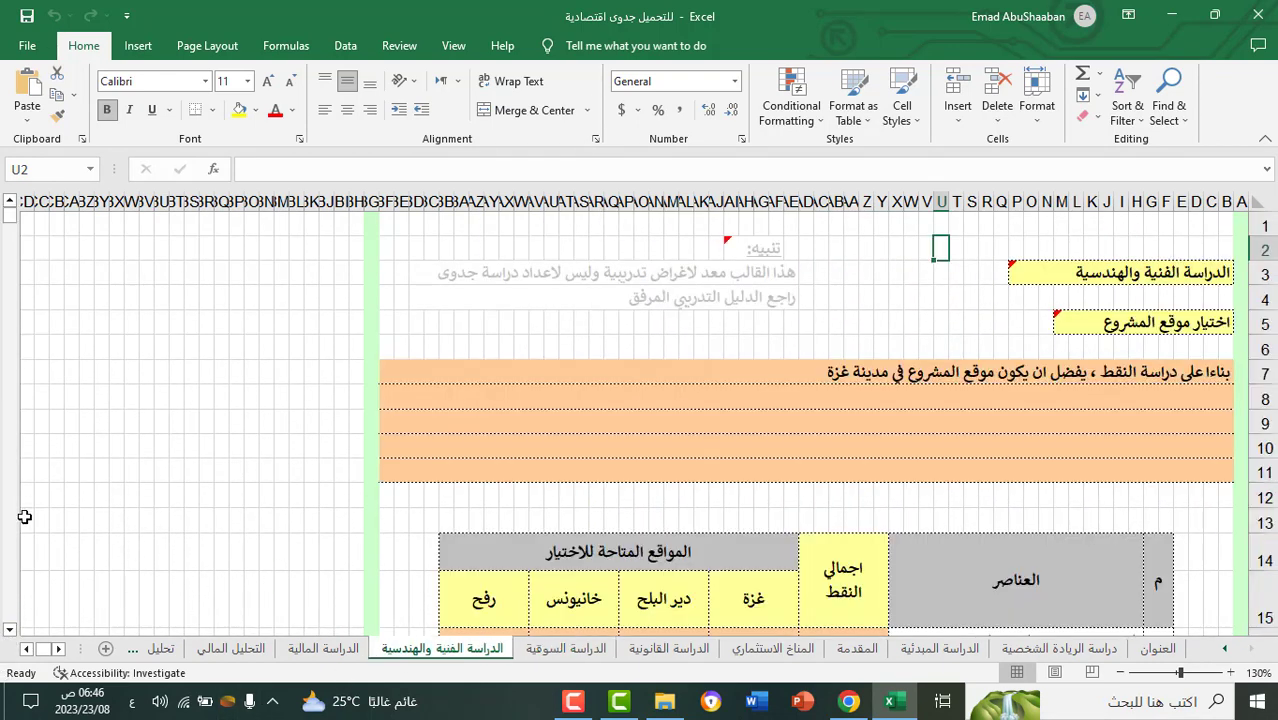
{"action": "scroll", "coordinate": [9, 634], "scroll_direction": "down", "scroll_amount": 5}
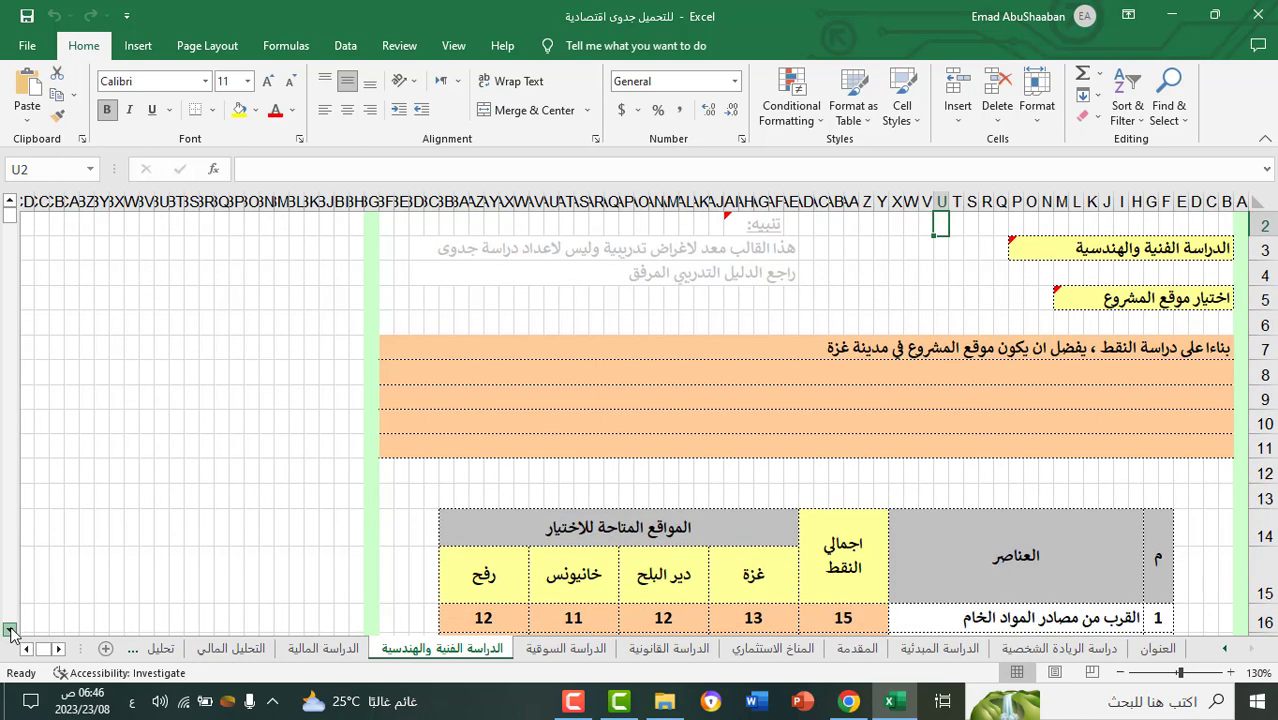
{"action": "scroll", "coordinate": [9, 634], "scroll_direction": "down", "scroll_amount": 1}
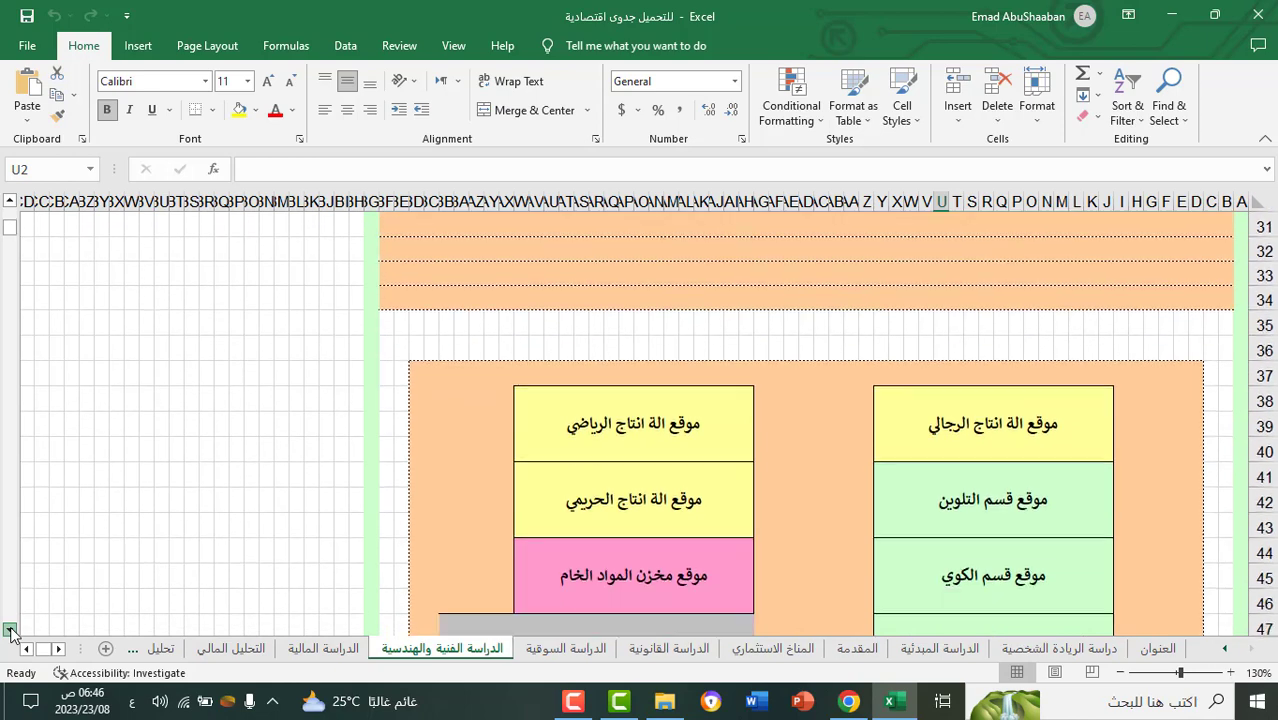
{"action": "scroll", "coordinate": [9, 634], "scroll_direction": "down", "scroll_amount": 1}
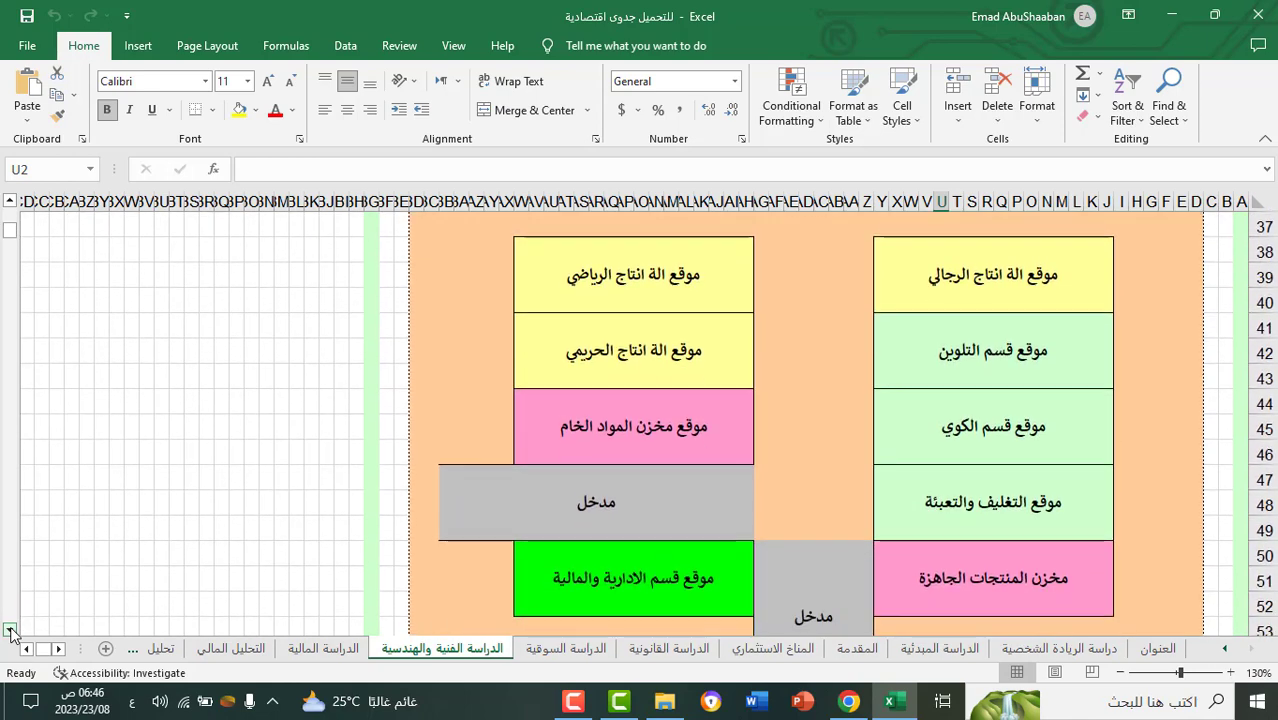
{"action": "scroll", "coordinate": [9, 634], "scroll_direction": "down", "scroll_amount": 1}
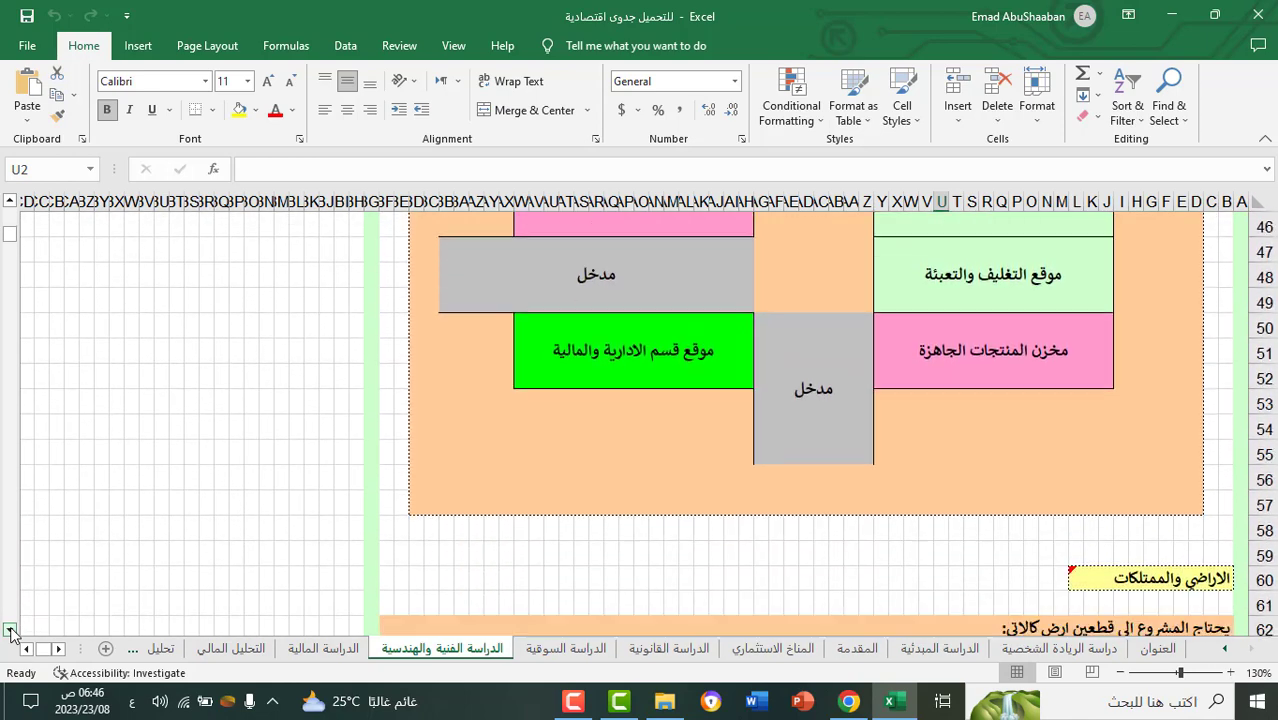
Step: Review the land and property costs and the buildings cost table, including its depreciation and maintenance rows
{"action": "scroll", "coordinate": [11, 634], "scroll_direction": "down", "scroll_amount": 2}
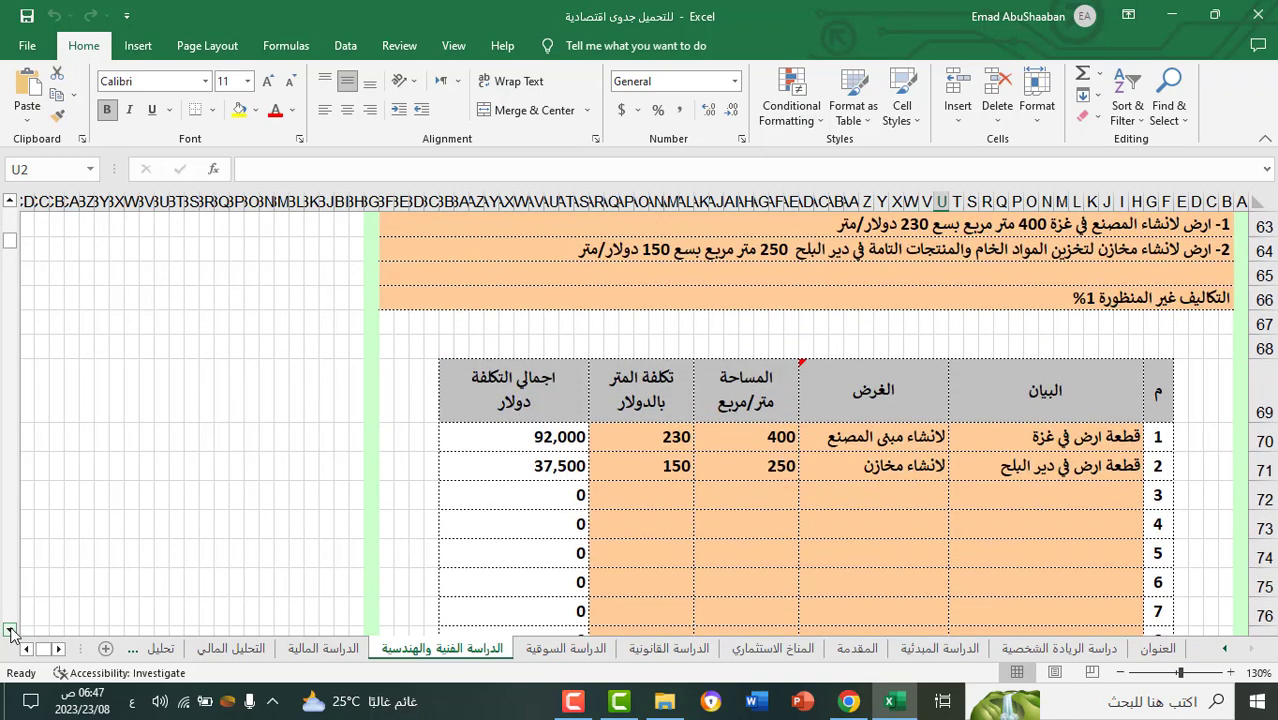
{"action": "scroll", "coordinate": [10, 632], "scroll_direction": "down", "scroll_amount": 2}
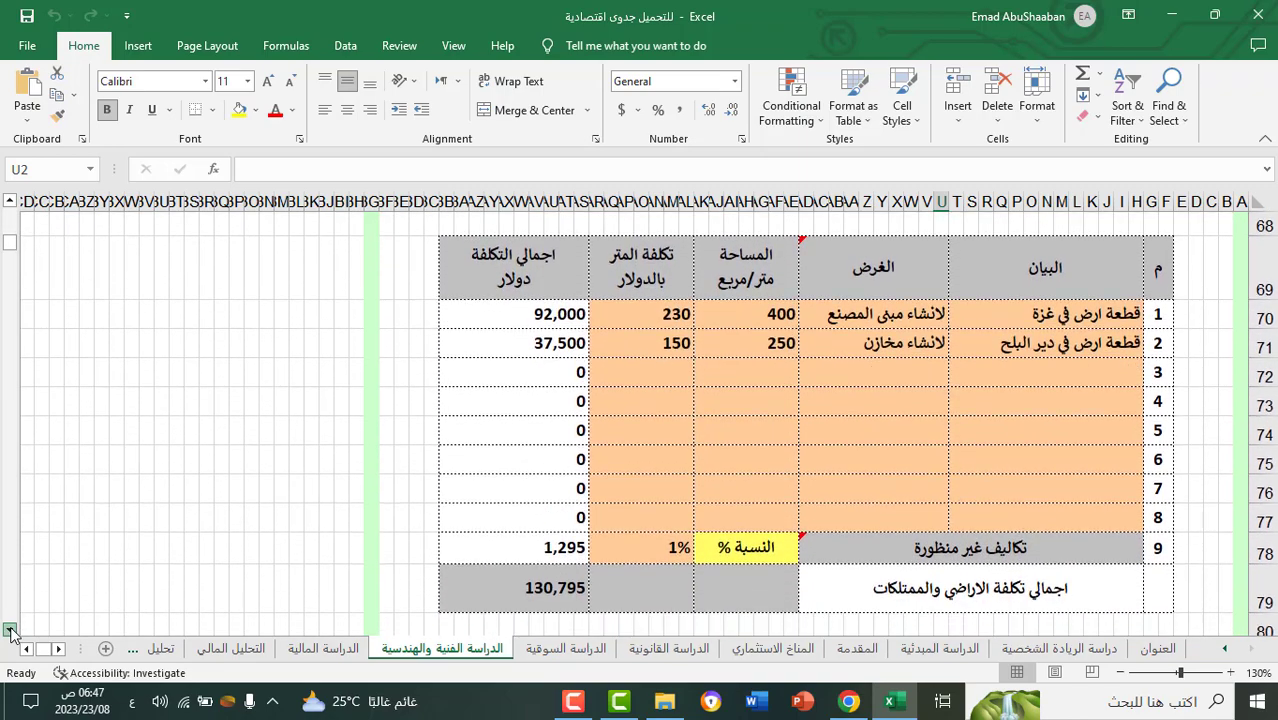
{"action": "scroll", "coordinate": [10, 633], "scroll_direction": "down", "scroll_amount": 1}
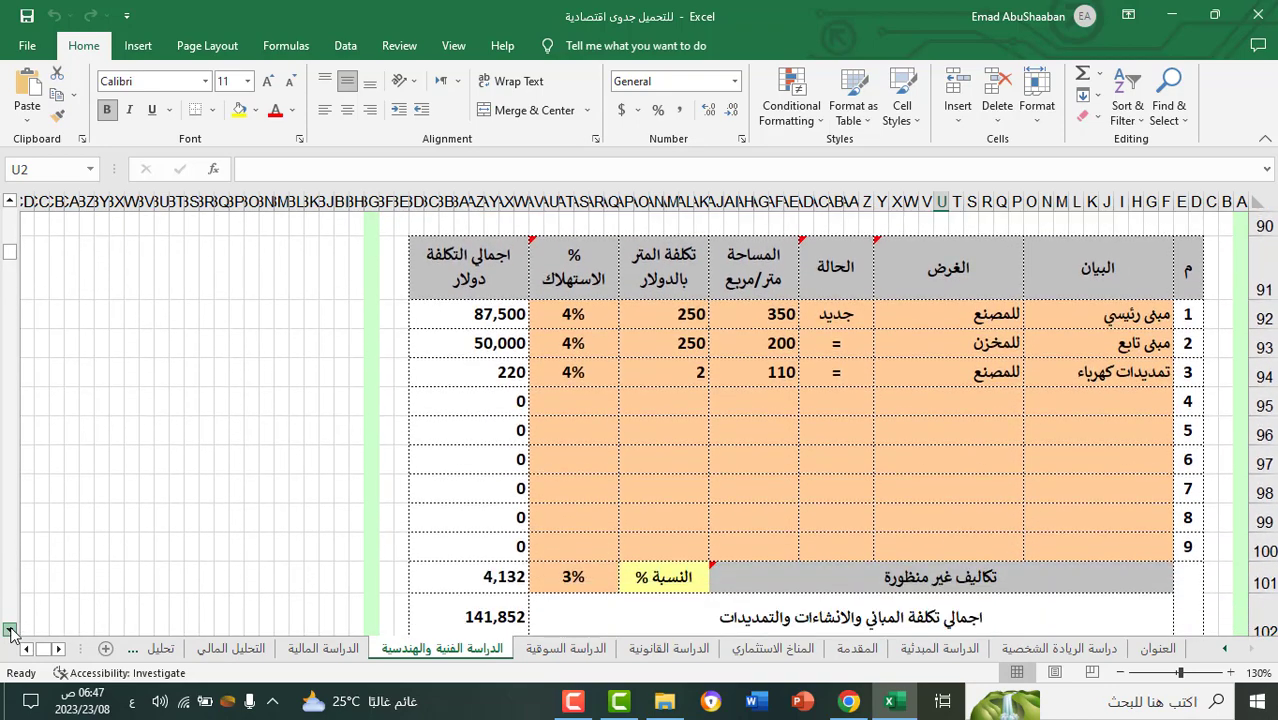
{"action": "scroll", "coordinate": [11, 633], "scroll_direction": "down", "scroll_amount": 2}
{"action": "scroll", "coordinate": [10, 632], "scroll_direction": "down", "scroll_amount": 1}
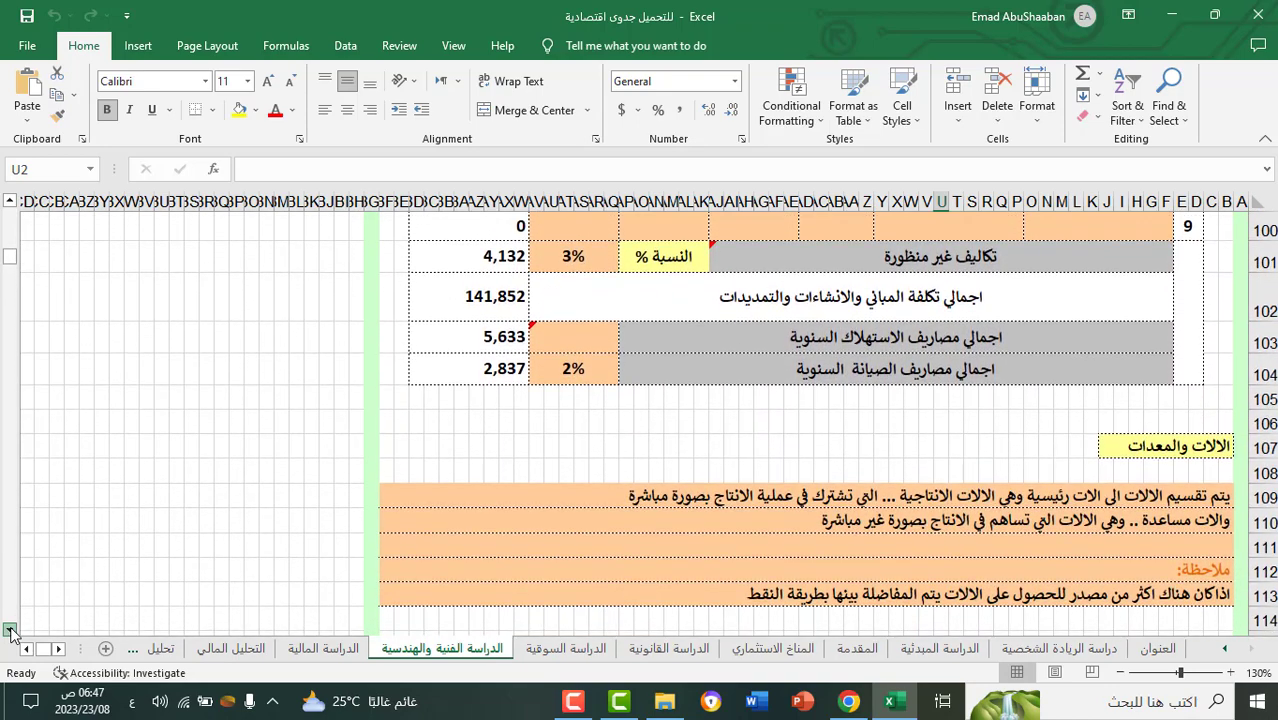
Step: Examine the scoring of machine supply sources and the calculations of machines required for each sock type
{"action": "scroll", "coordinate": [10, 633], "scroll_direction": "down", "scroll_amount": 1}
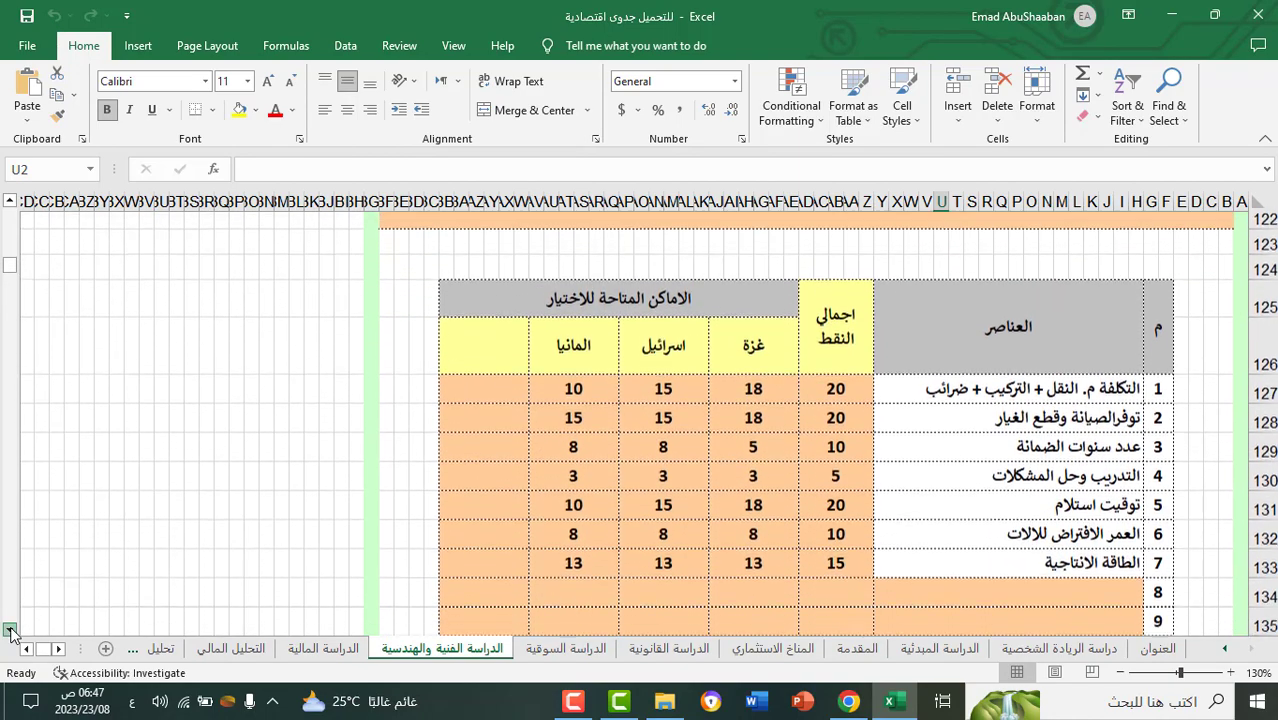
{"action": "scroll", "coordinate": [10, 633], "scroll_direction": "down", "scroll_amount": 2}
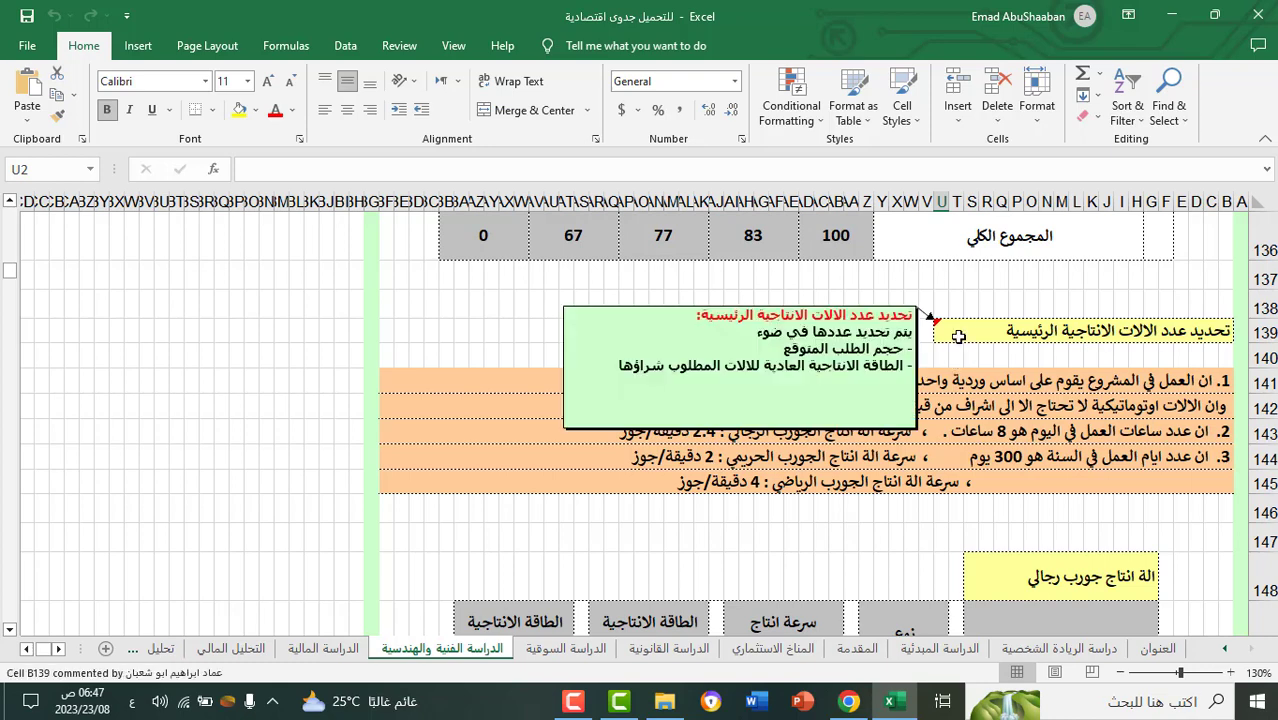
{"action": "left_click", "coordinate": [10, 631]}
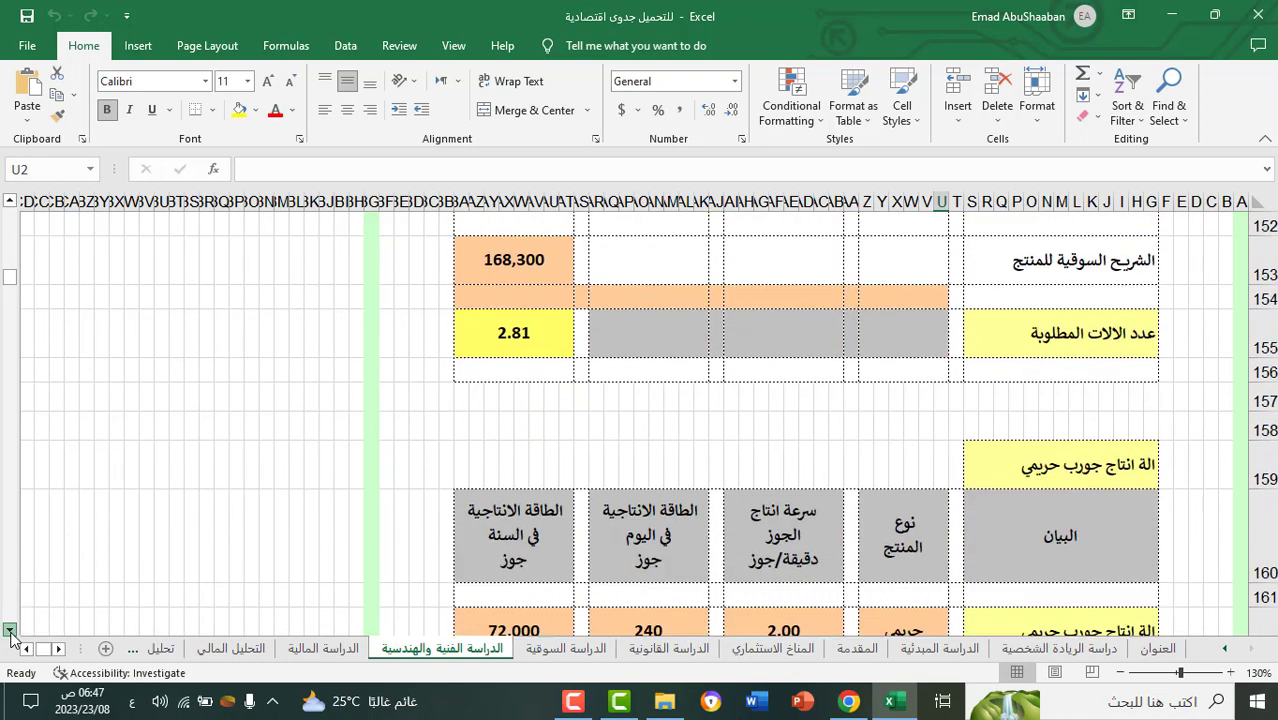
{"action": "scroll", "coordinate": [10, 633], "scroll_direction": "down", "scroll_amount": 1}
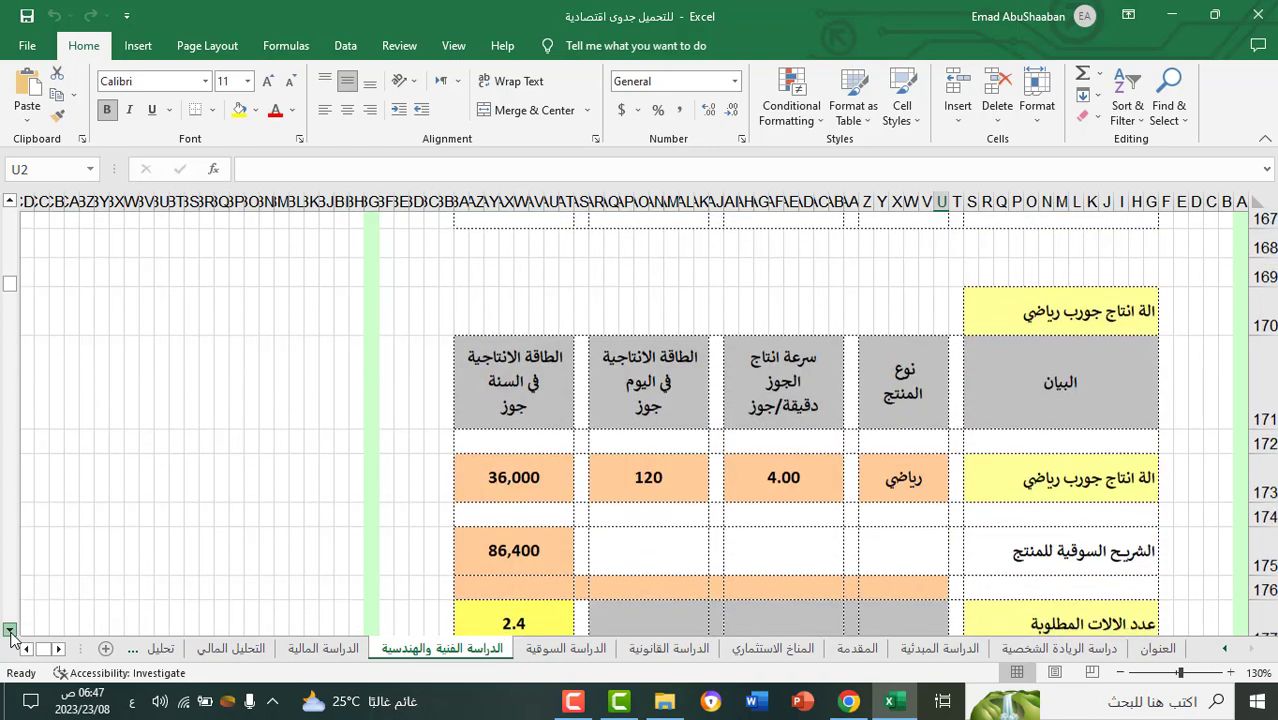
Step: Review the cost tables for the main production machines and the auxiliary machines and equipment
{"action": "left_click", "coordinate": [10, 631]}
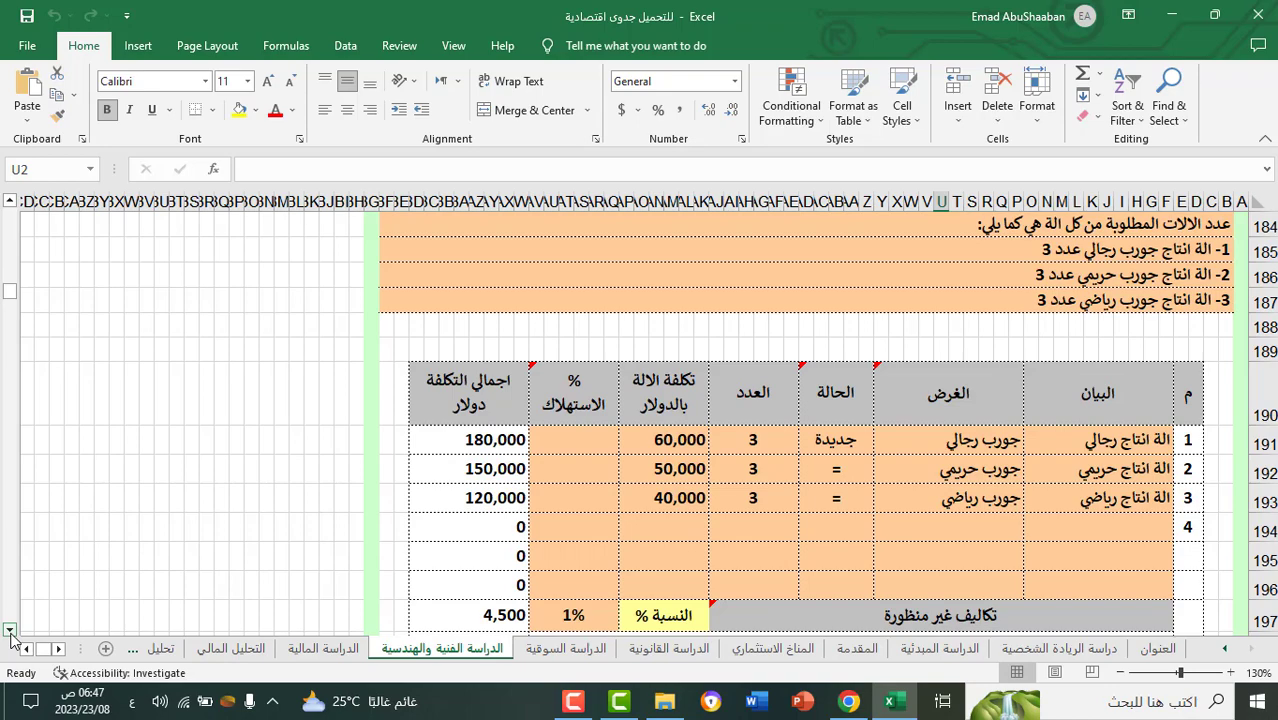
{"action": "left_click", "coordinate": [10, 631]}
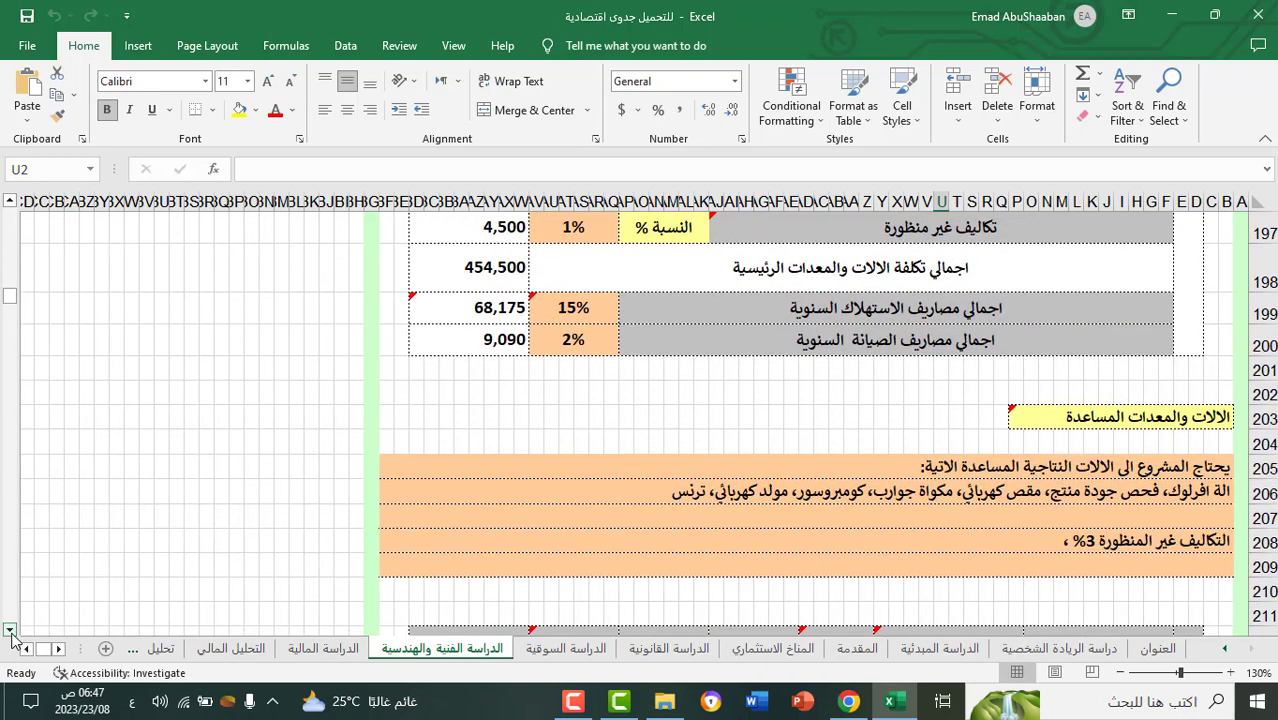
{"action": "left_click", "coordinate": [10, 631]}
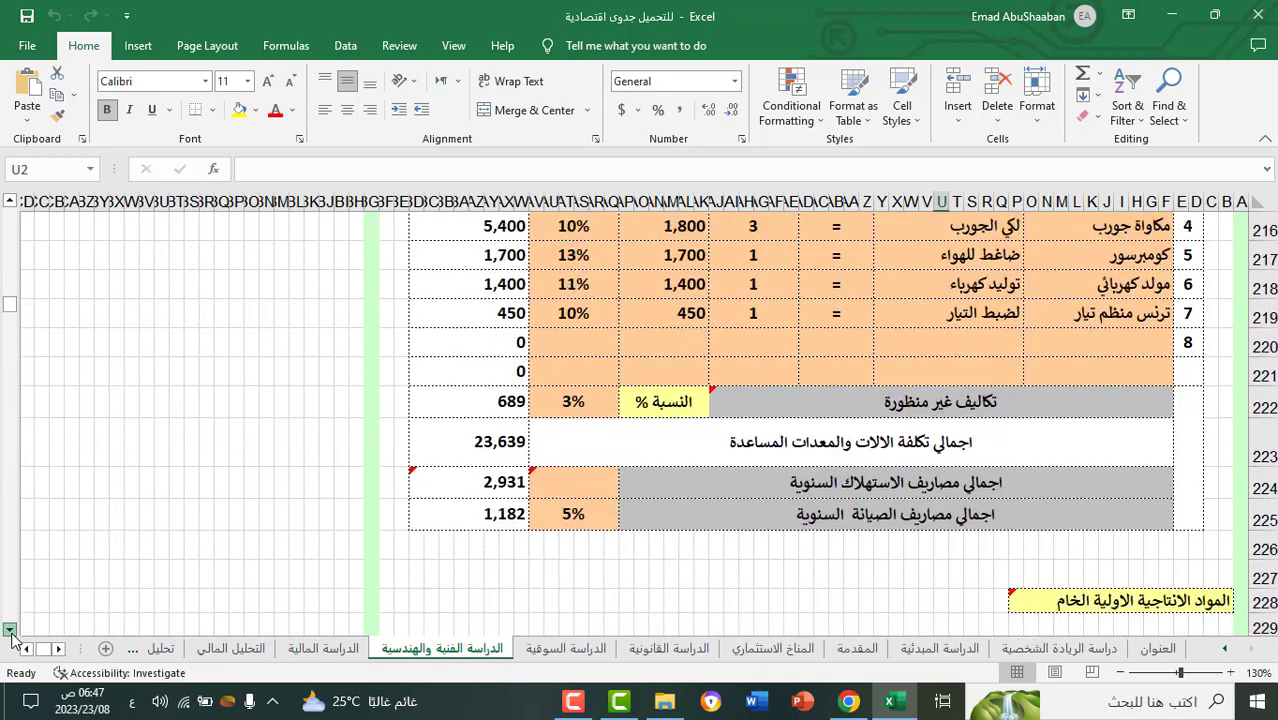
Step: Examine the raw material source scoring and the annual cost tables for raw materials and packaging supplies
{"action": "left_click", "coordinate": [10, 631]}
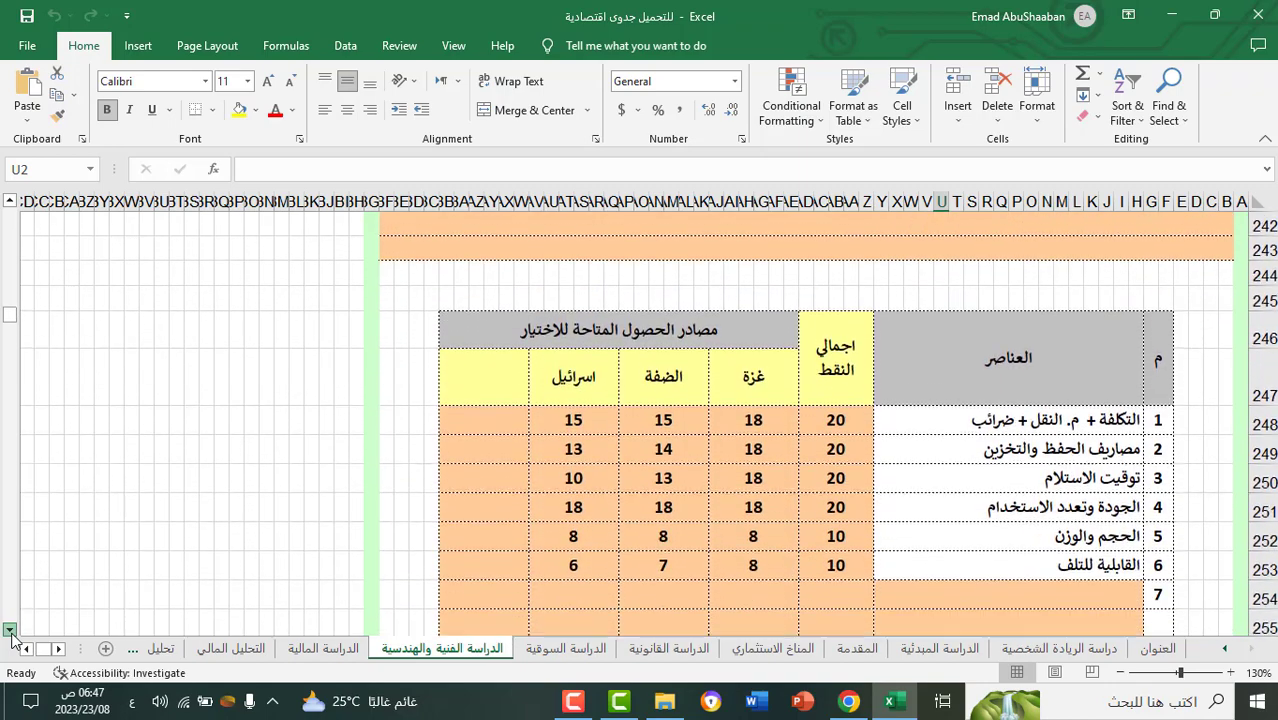
{"action": "left_click", "coordinate": [10, 631]}
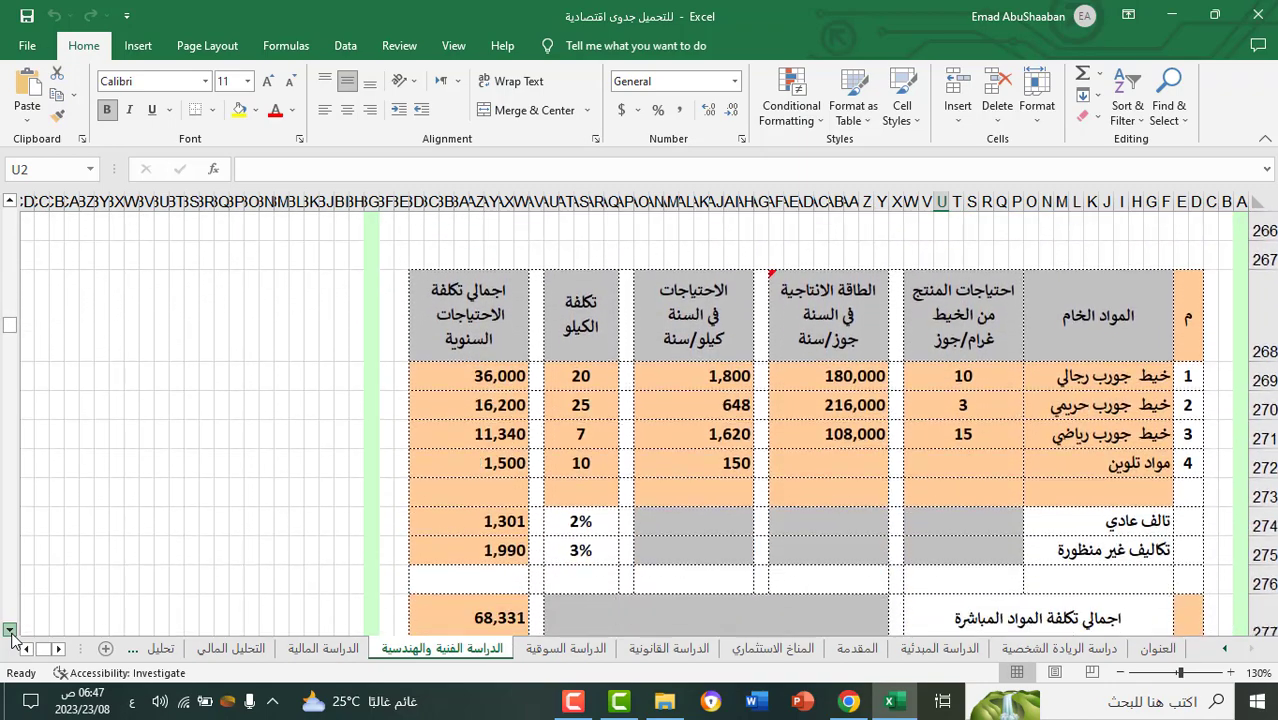
{"action": "left_click", "coordinate": [10, 631]}
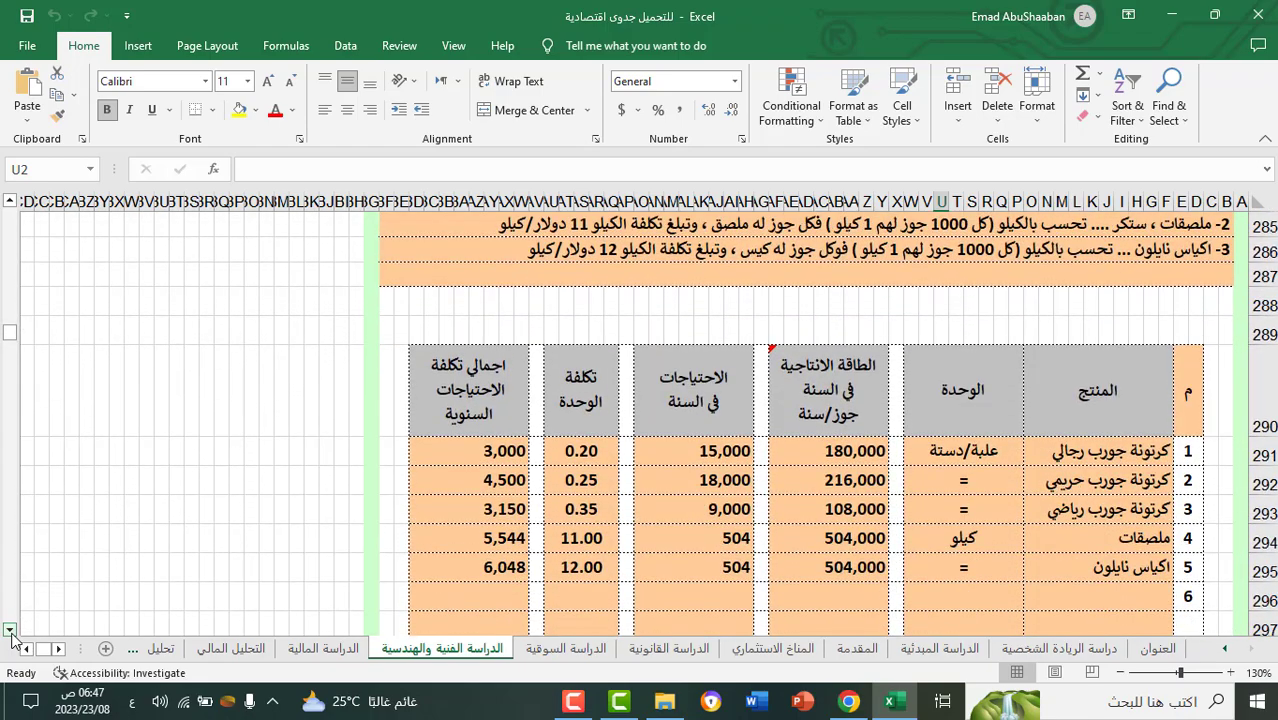
Step: Review the production labour costs, organization chart and office equipment table, continuing through the implementation schedule to the sheet's end
{"action": "left_click", "coordinate": [10, 631]}
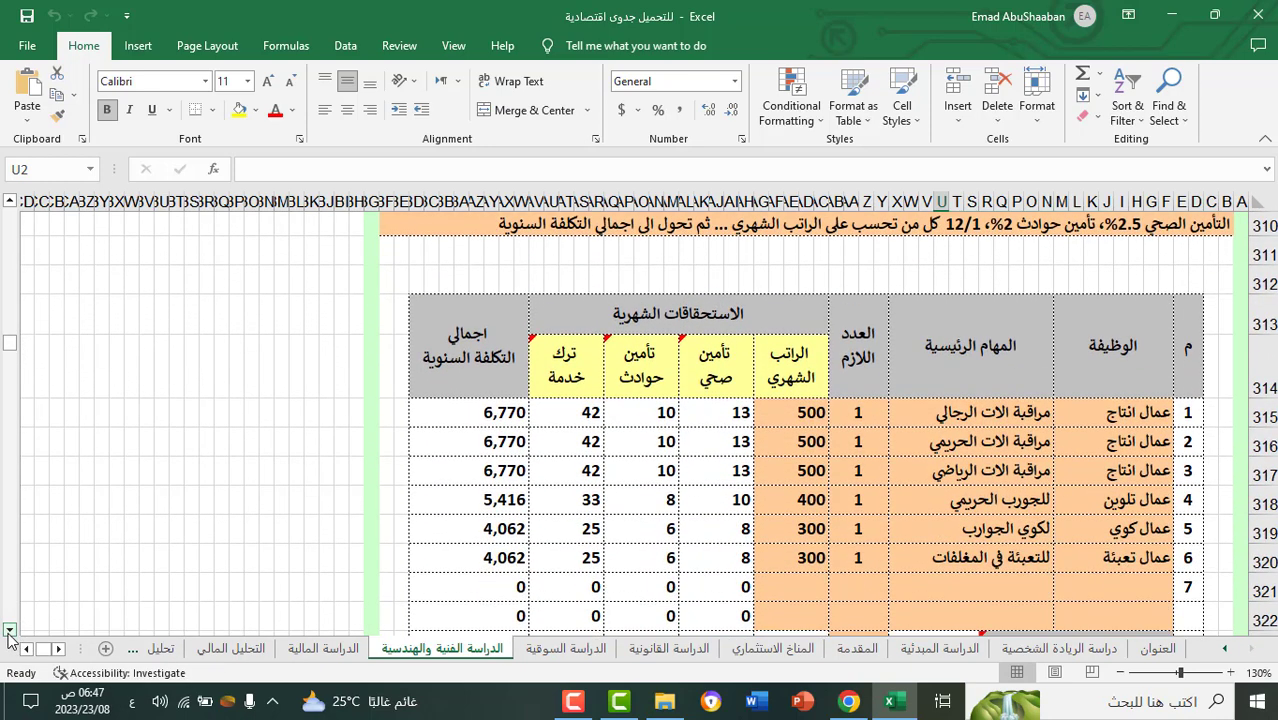
{"action": "left_click", "coordinate": [10, 631]}
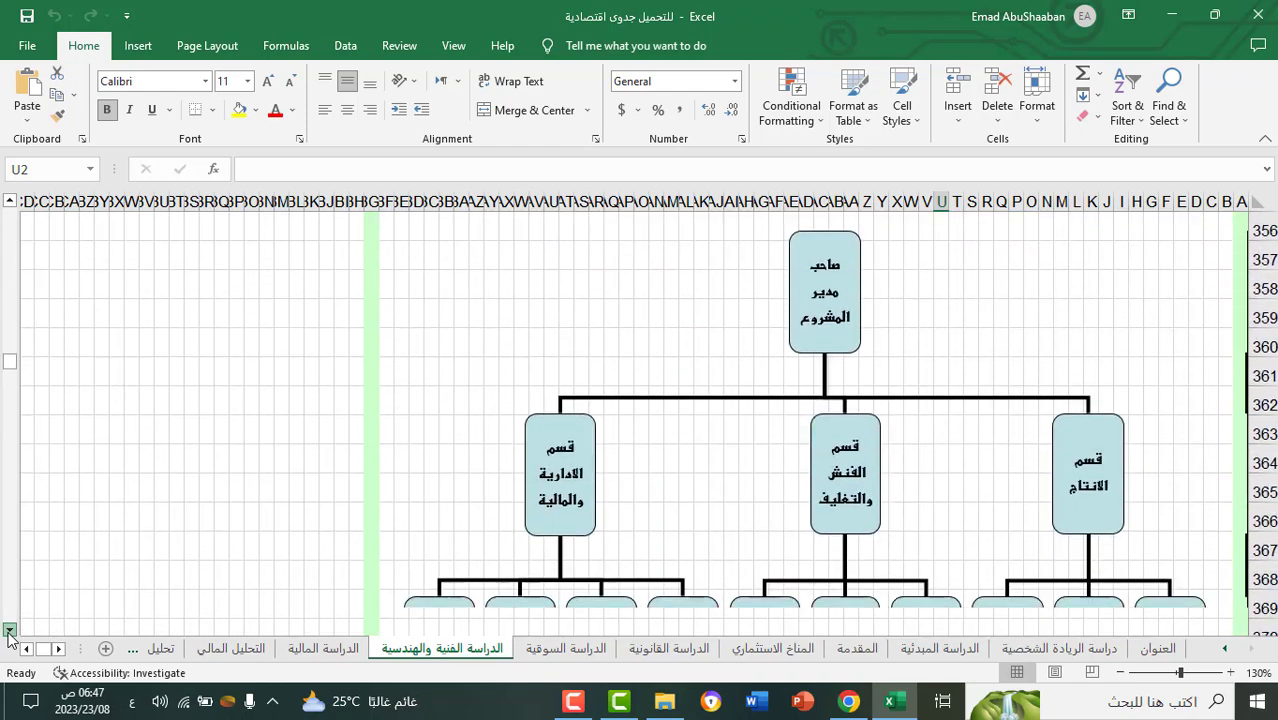
{"action": "left_click", "coordinate": [10, 631]}
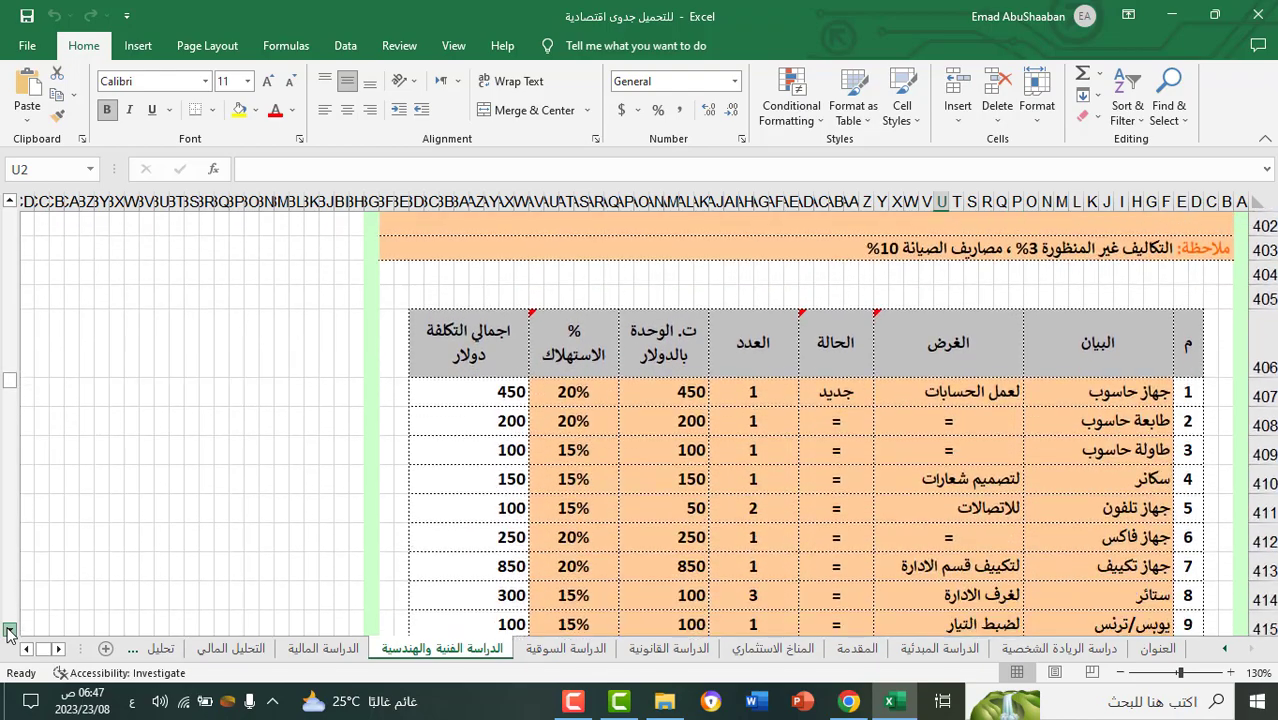
{"action": "left_click_drag", "start_coordinate": [10, 631], "coordinate": [10, 632]}
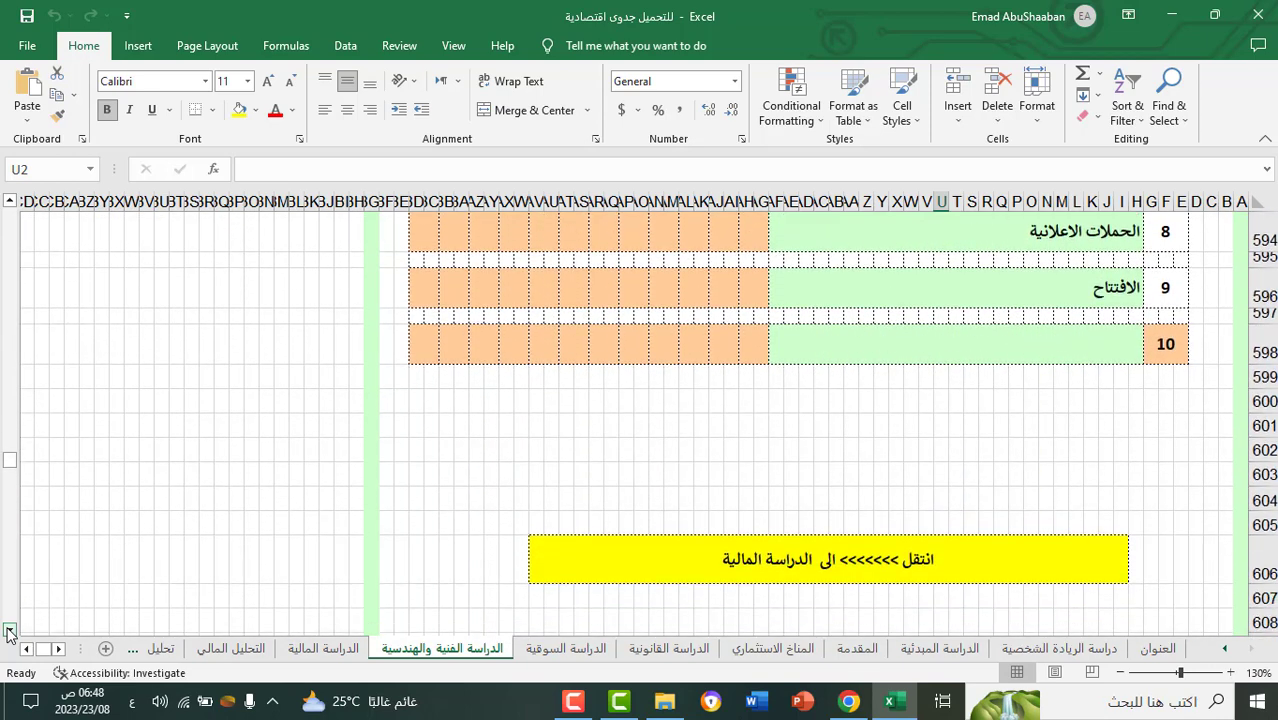
Step: Open the financial study sheet (الدراسة المالية) and review it from working capital through the industrial operating and marketing expenses to the end
{"action": "left_click", "coordinate": [323, 649]}
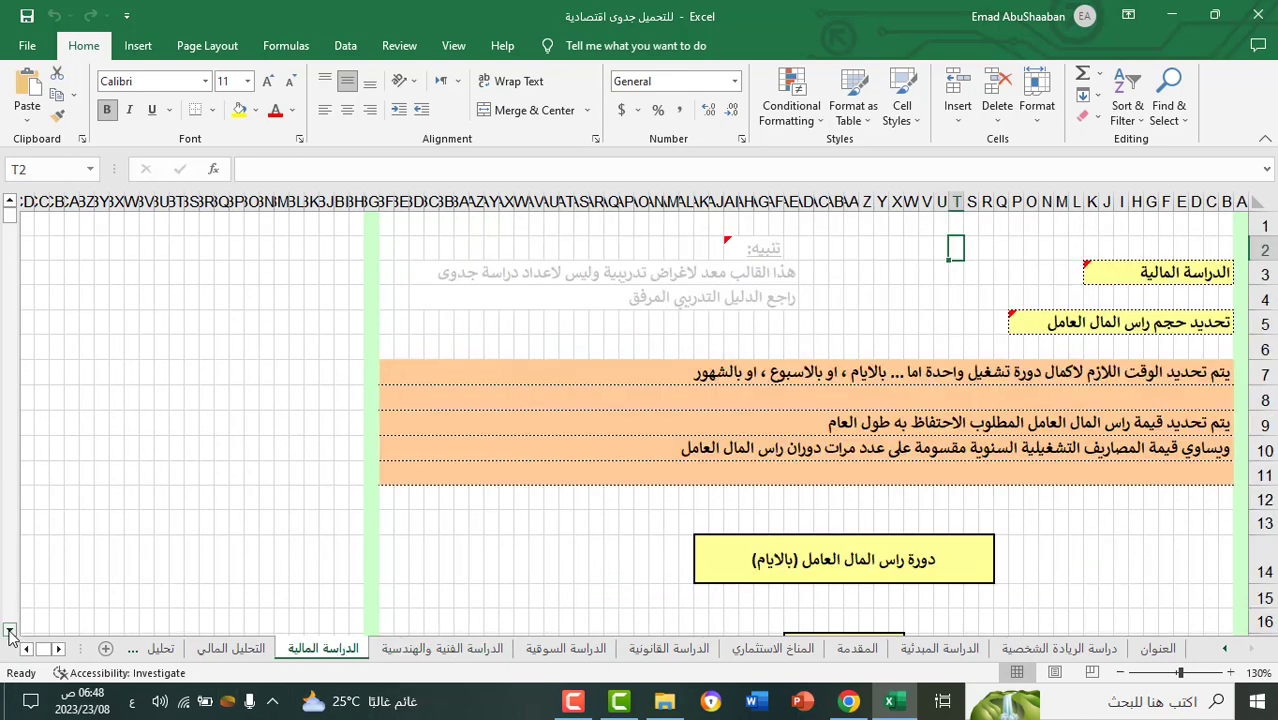
{"action": "left_click_drag", "start_coordinate": [10, 632], "coordinate": [10, 632]}
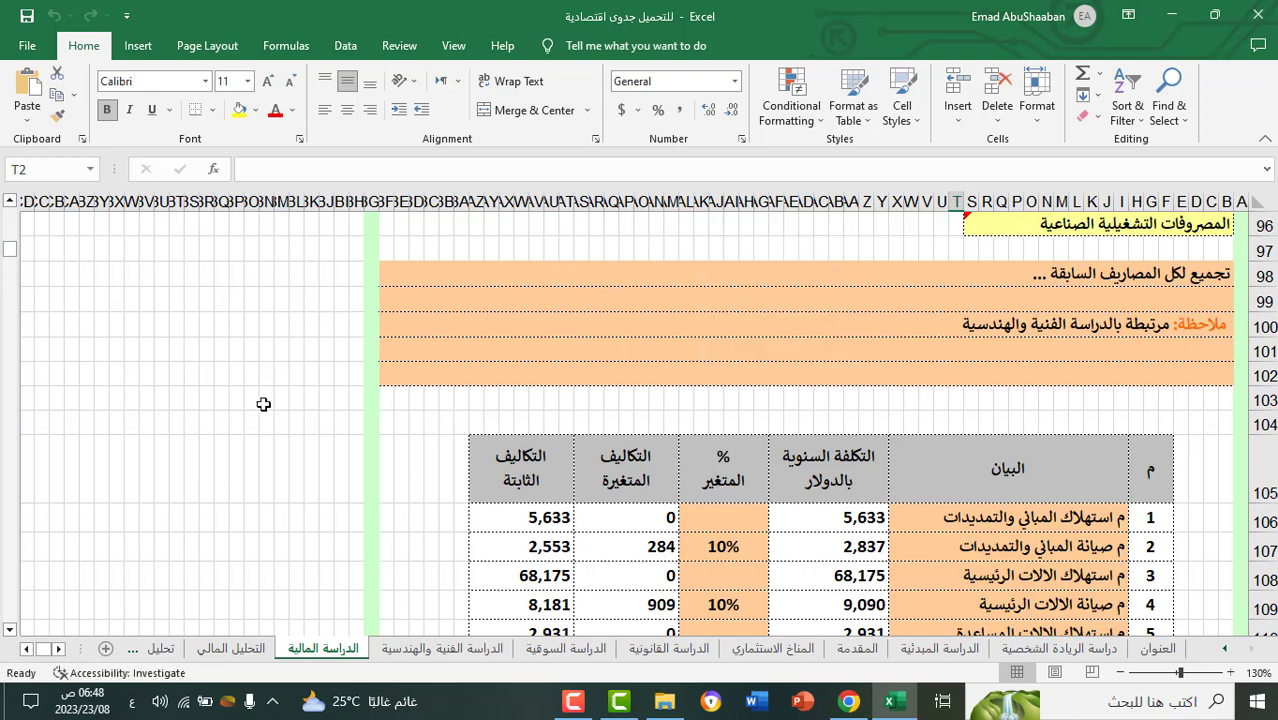
{"action": "left_click_drag", "start_coordinate": [8, 634], "coordinate": [13, 632]}
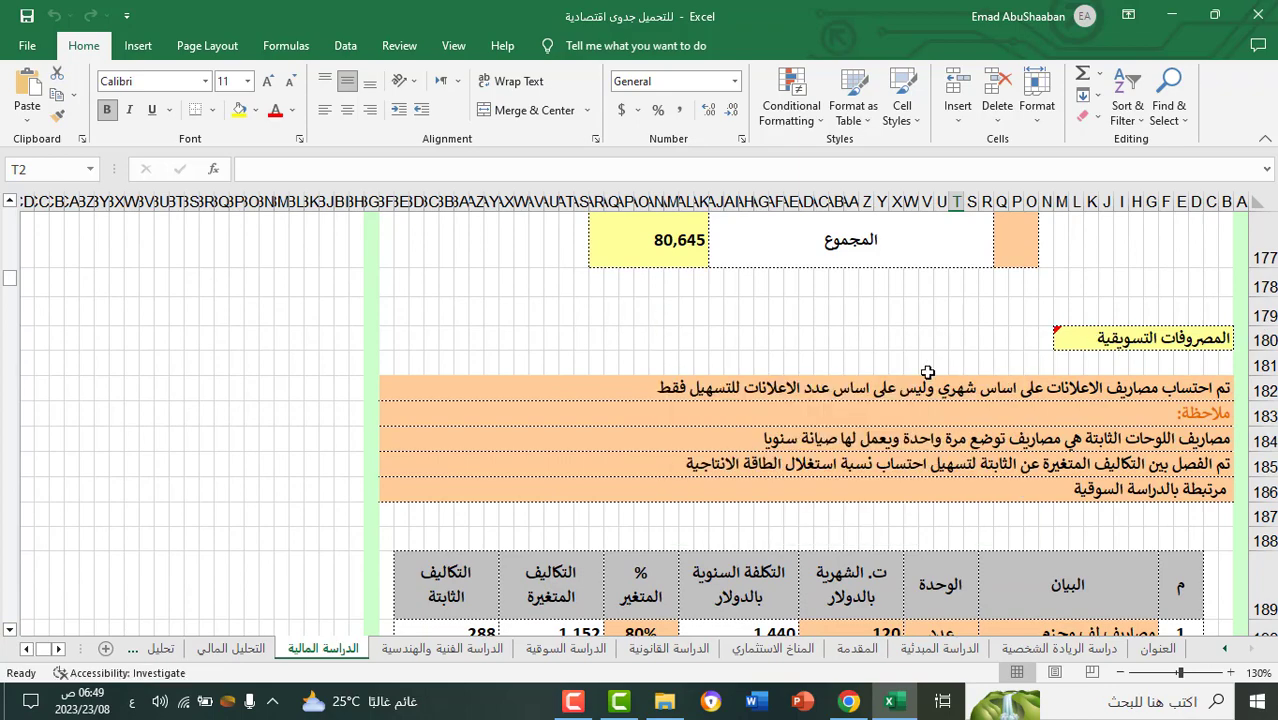
{"action": "left_click_drag", "start_coordinate": [12, 632], "coordinate": [13, 632]}
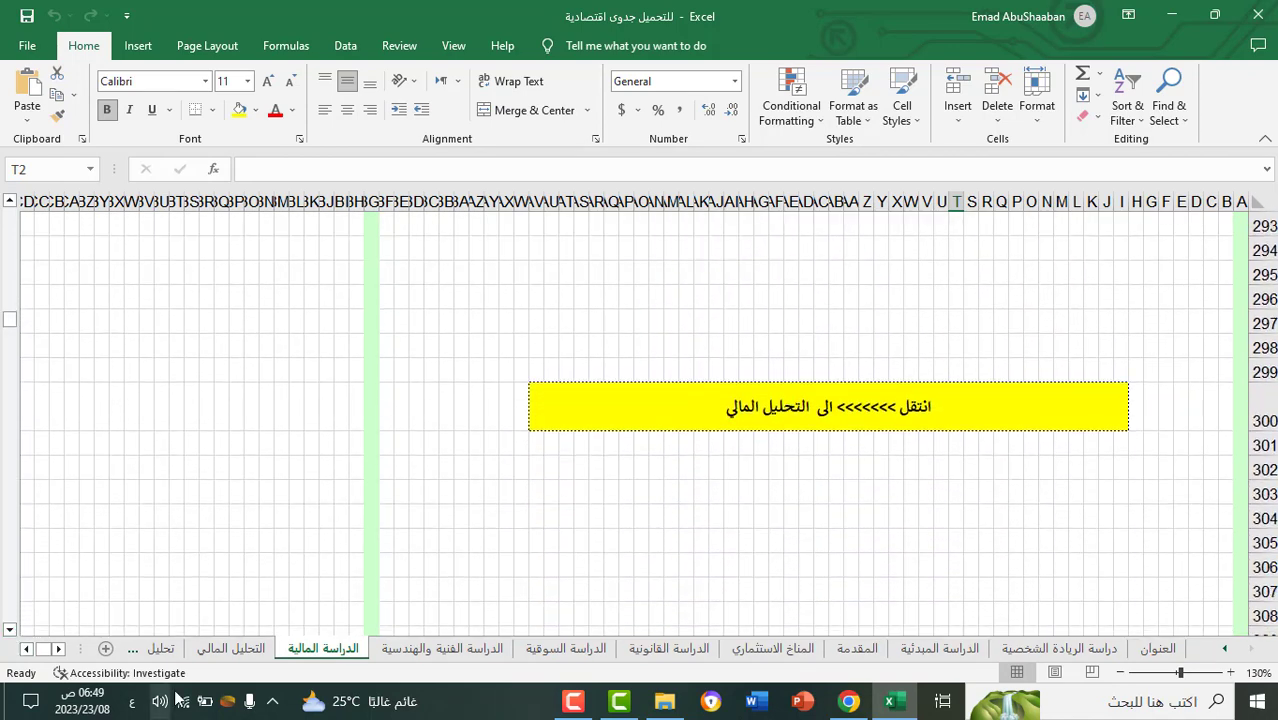
Step: Open the financial analysis sheet (التحليل المالي) and review the break-even notes, prepared data and break-even calculations for each sock product
{"action": "left_click", "coordinate": [219, 650]}
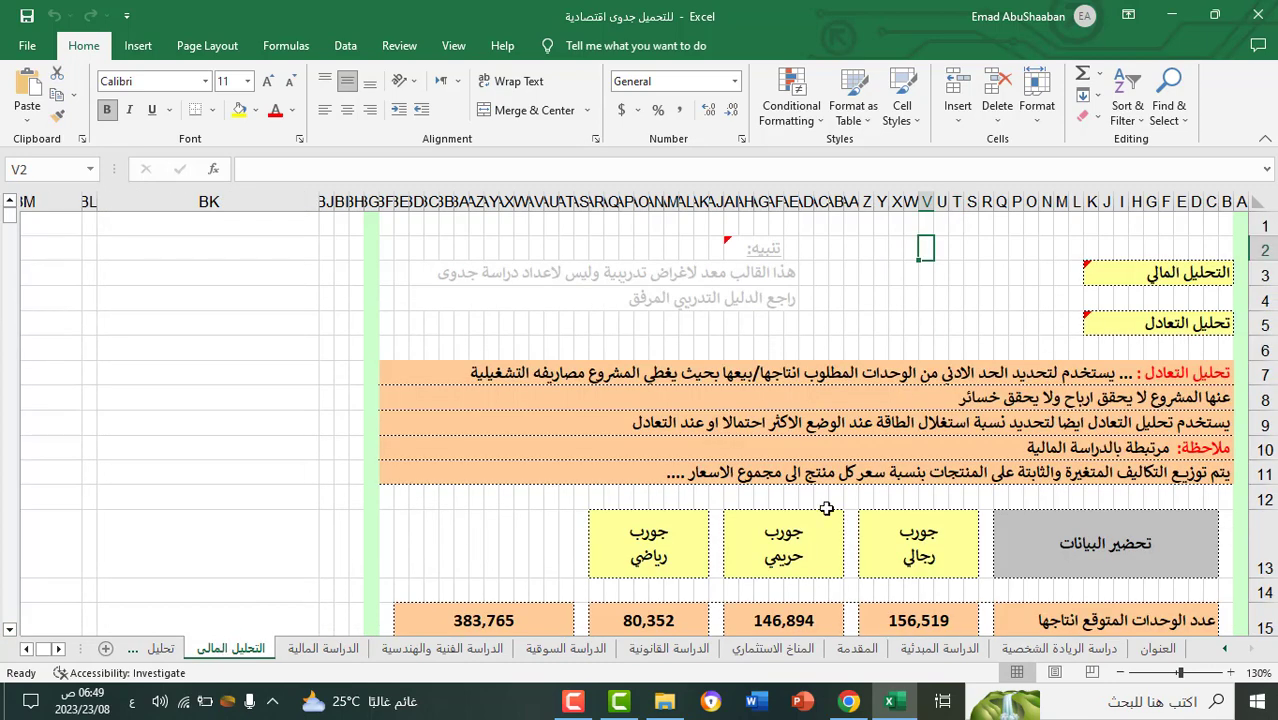
{"action": "mouse_move", "coordinate": [1184, 325]}
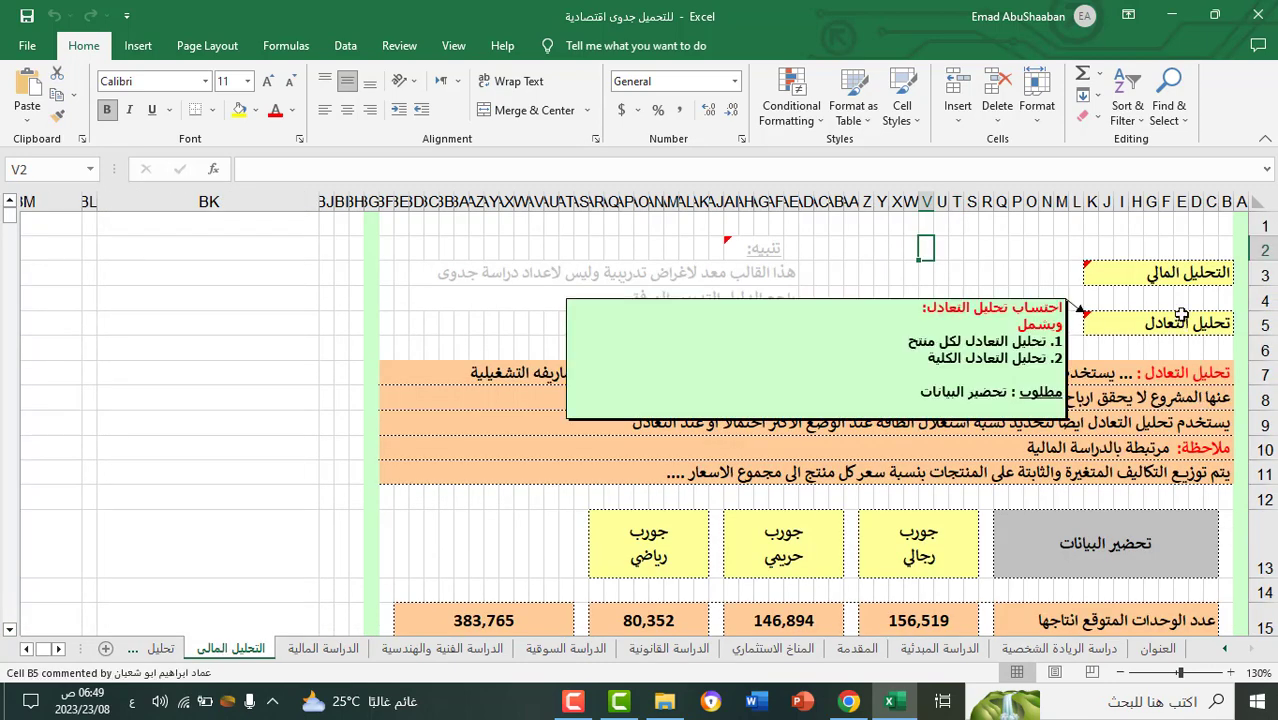
{"action": "mouse_move", "coordinate": [1158, 275]}
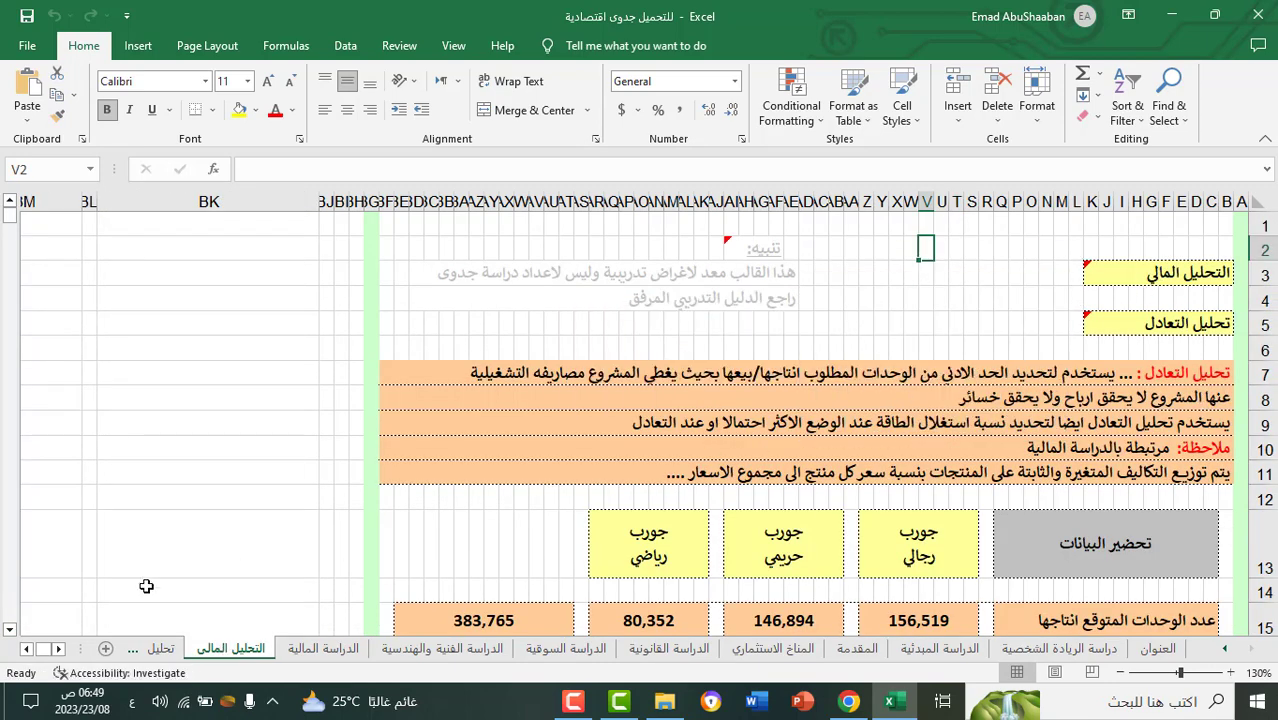
{"action": "left_click", "coordinate": [9, 631]}
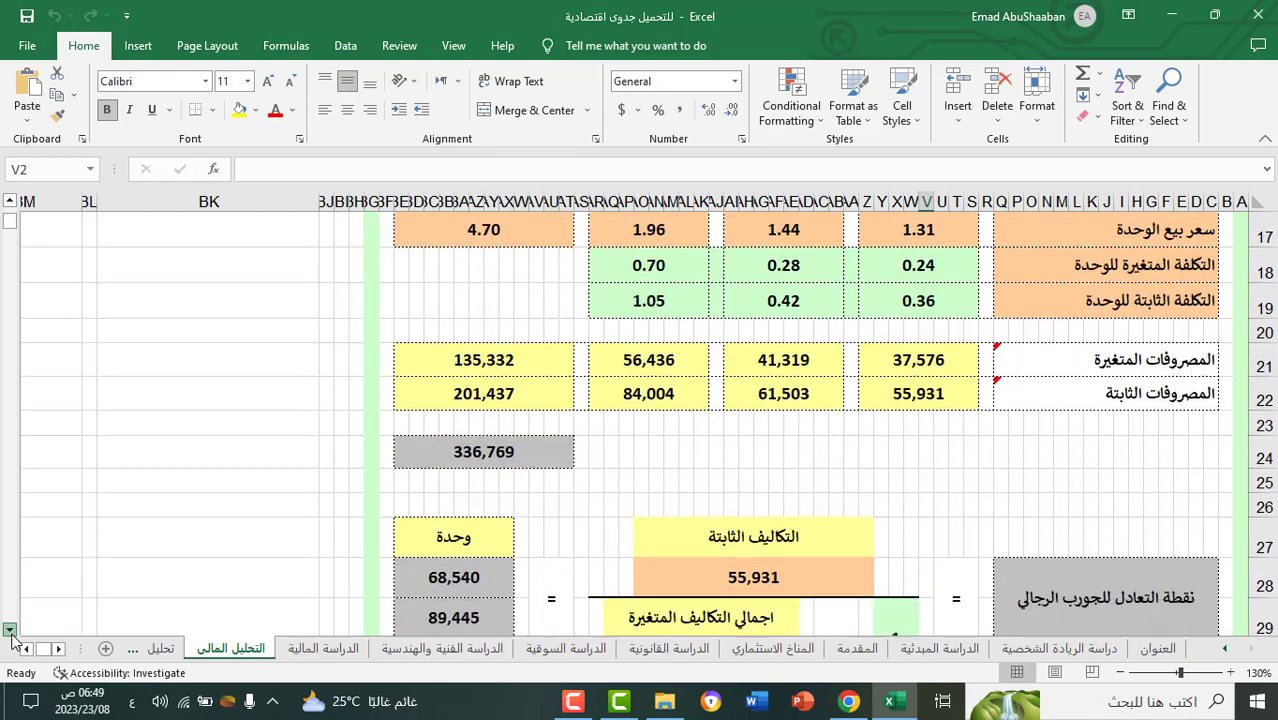
{"action": "left_click", "coordinate": [9, 631]}
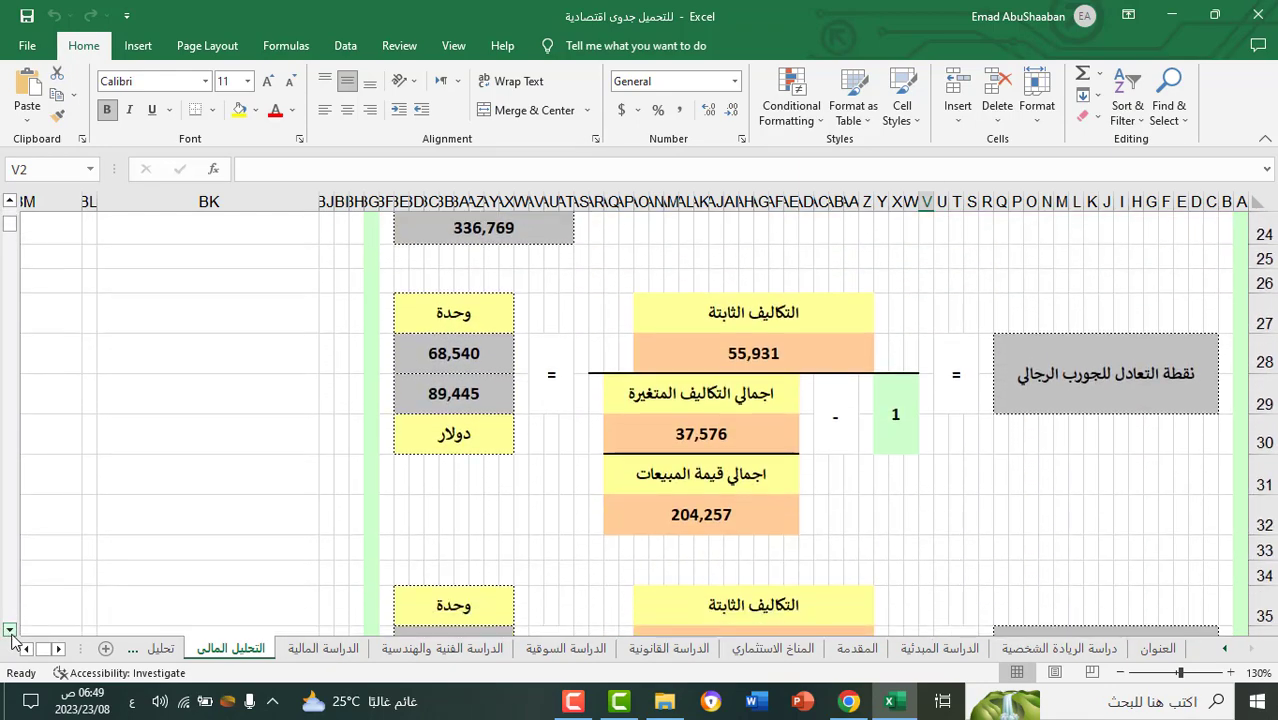
{"action": "left_click", "coordinate": [9, 631]}
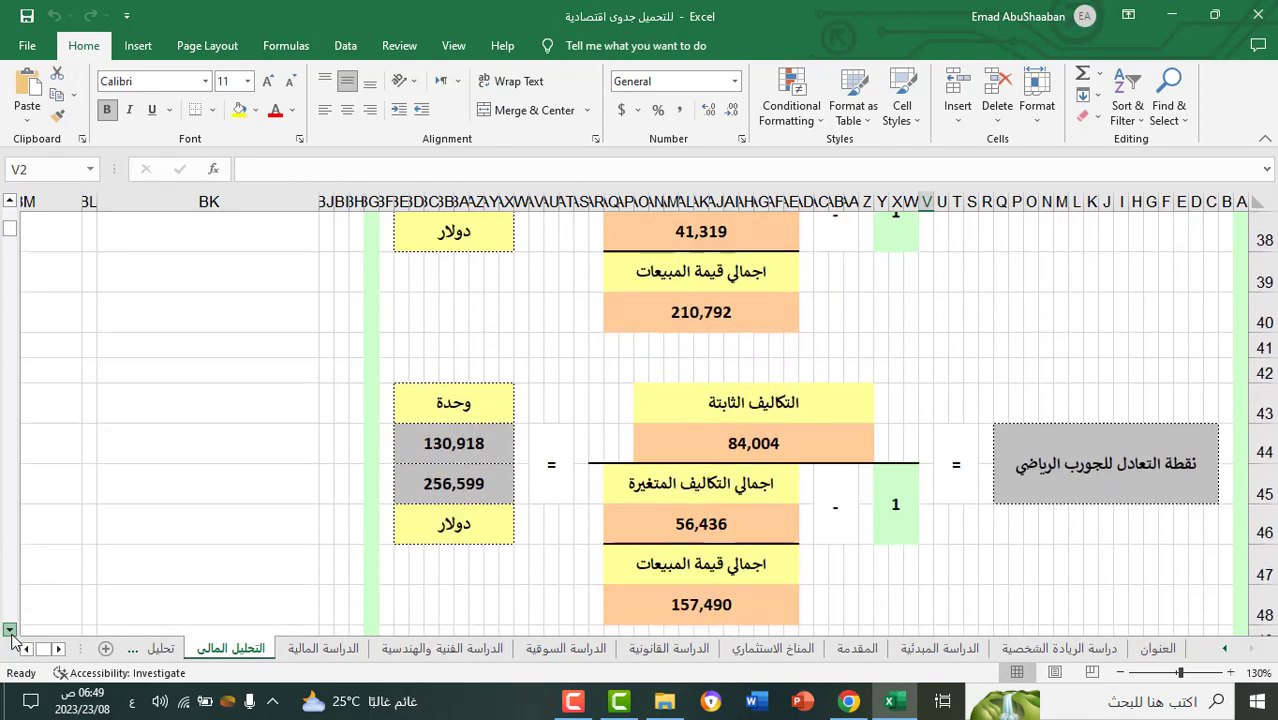
Step: Review the remaining break-even calculations, the capacity utilization at break-even with its comment, and the sales mix section with the Solver example
{"action": "left_click", "coordinate": [9, 631]}
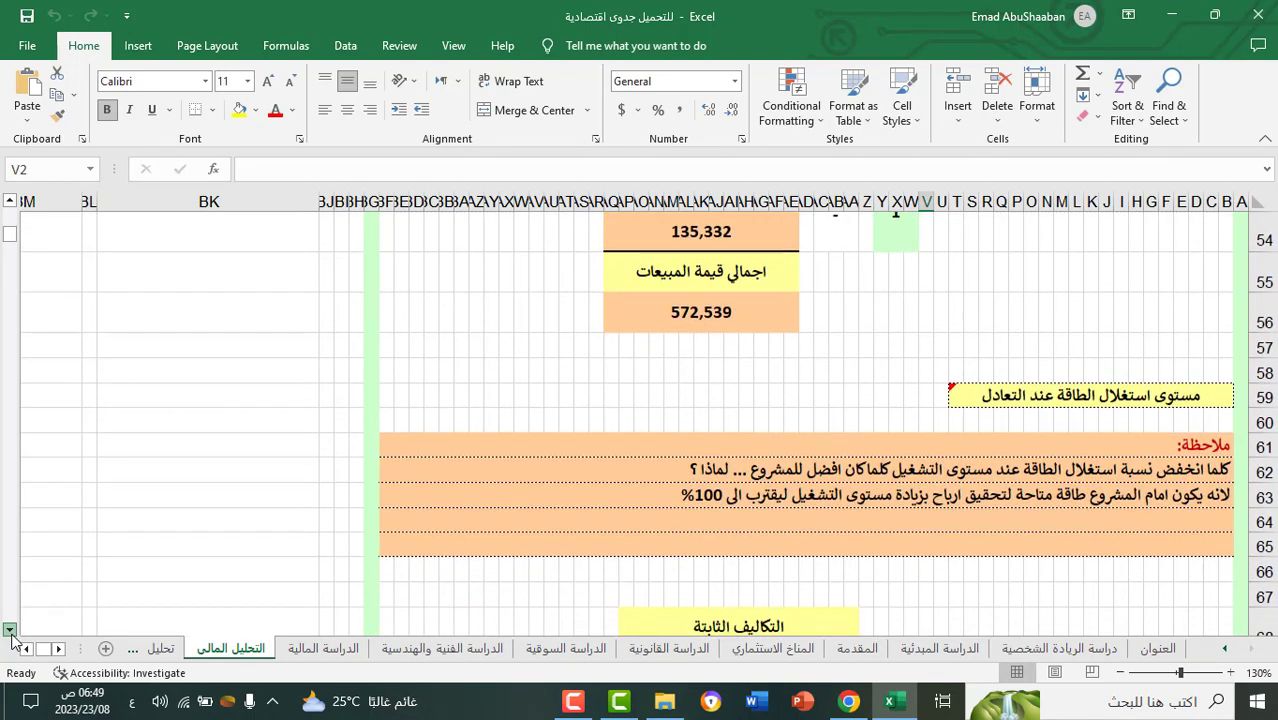
{"action": "left_click", "coordinate": [9, 631]}
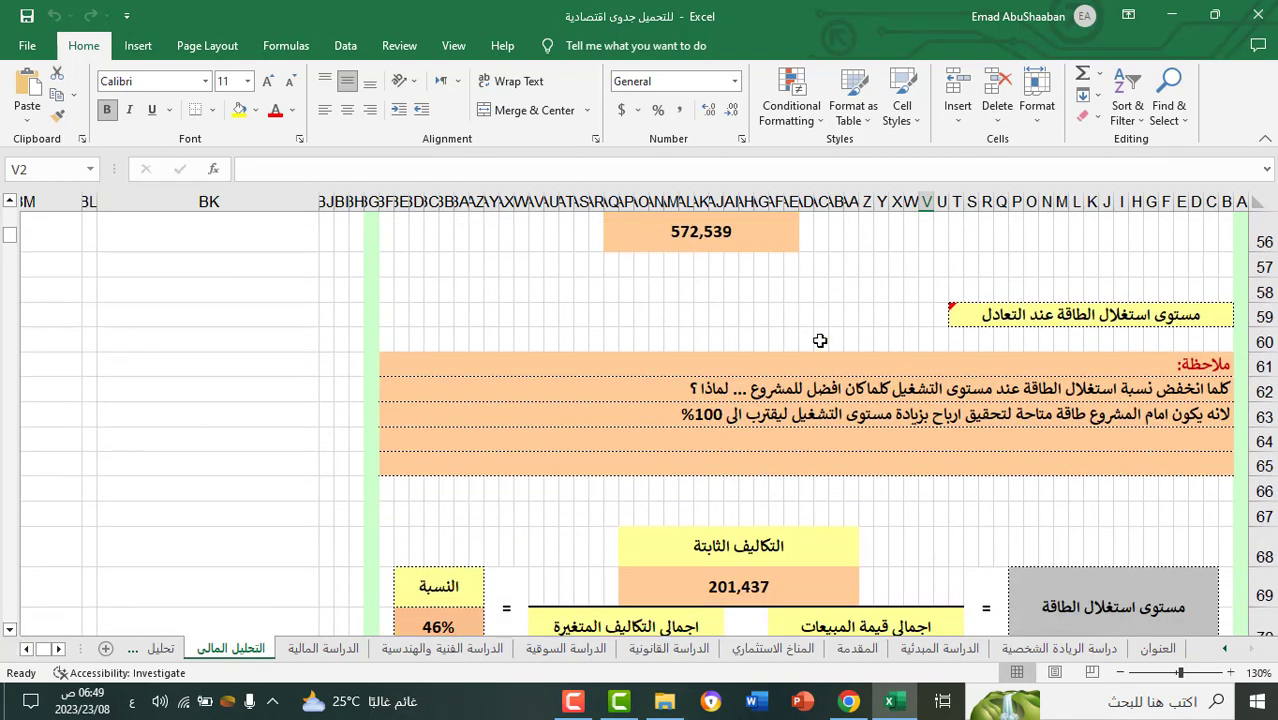
{"action": "mouse_move", "coordinate": [1070, 314]}
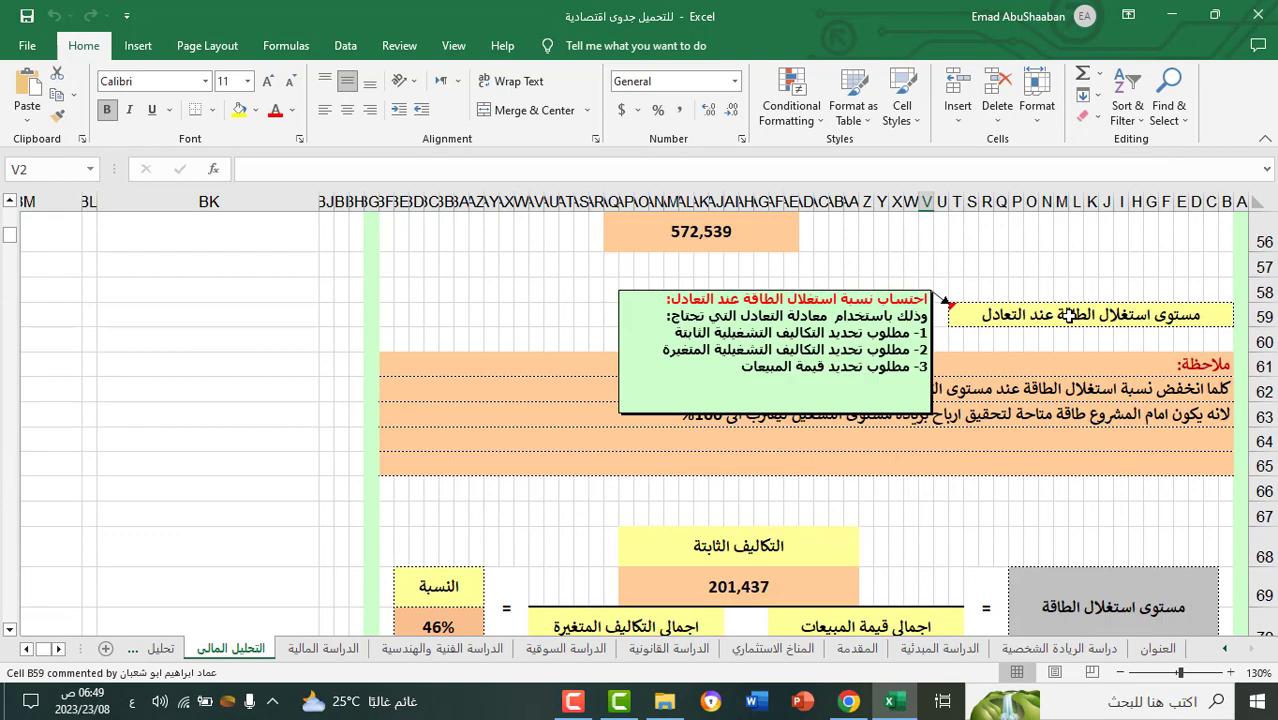
{"action": "left_click", "coordinate": [9, 631]}
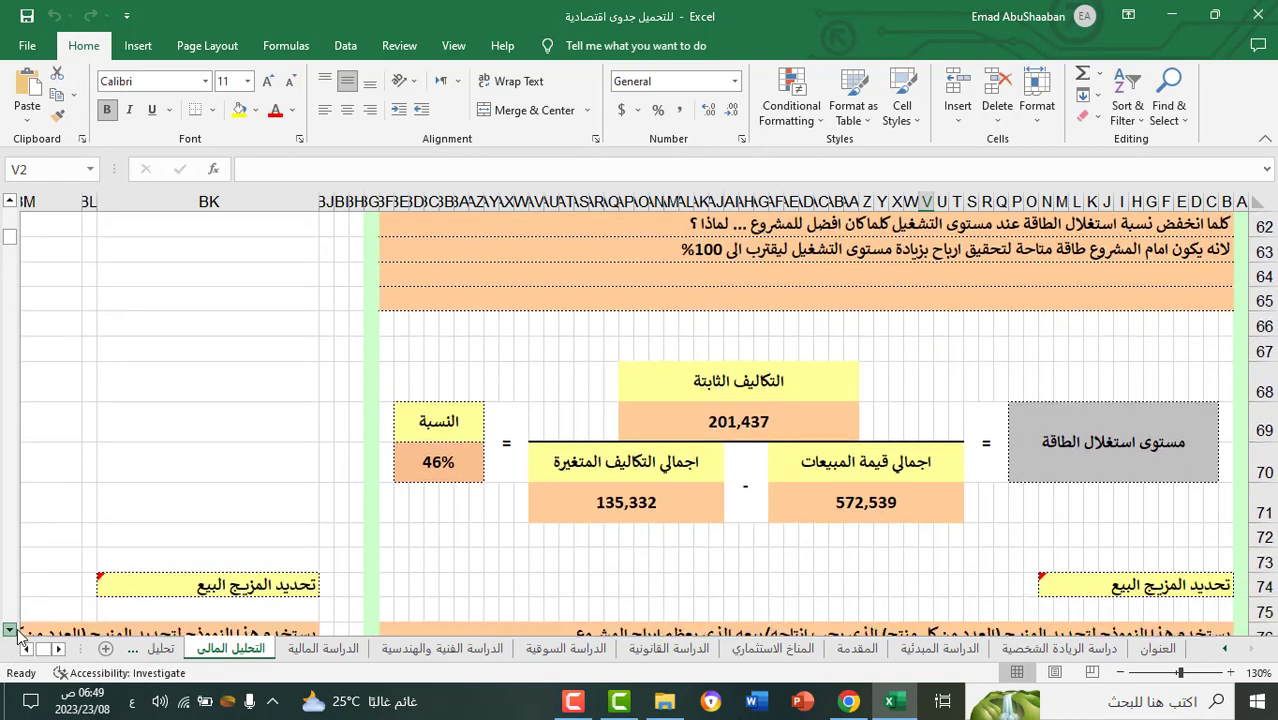
{"action": "left_click_drag", "start_coordinate": [9, 631], "coordinate": [25, 651]}
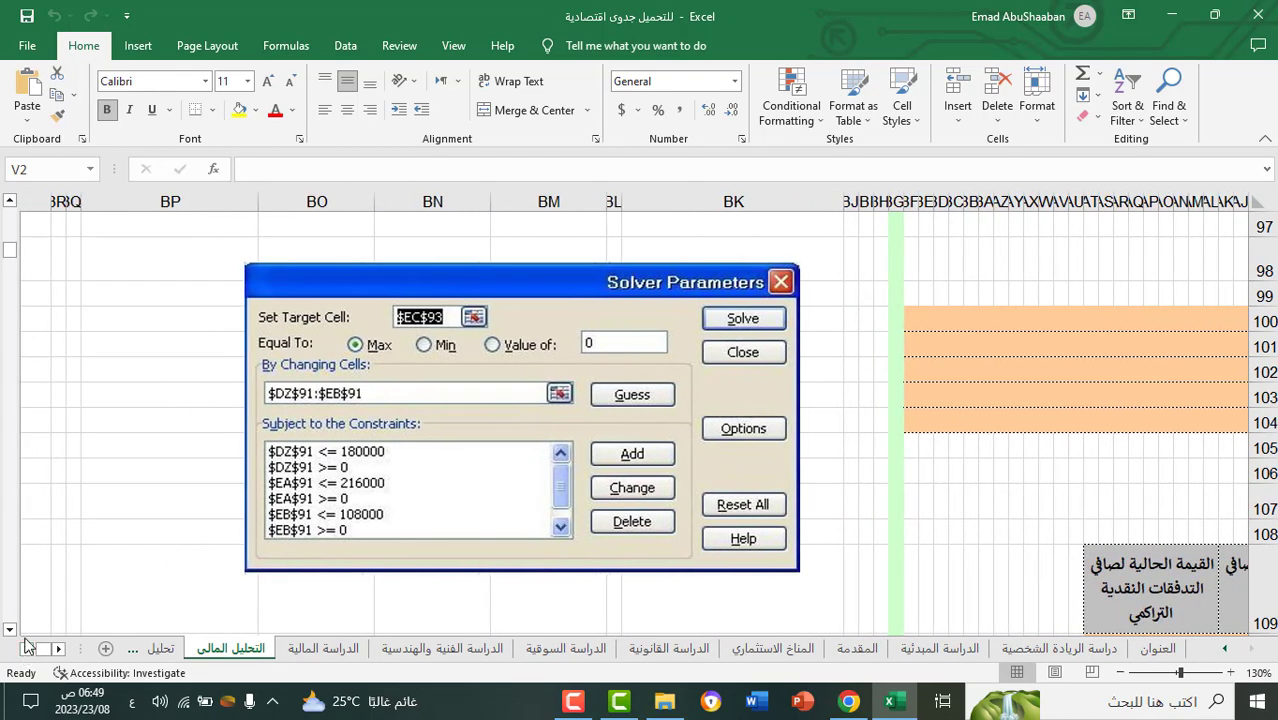
Step: Examine the payback period, return on investment, profitability index, net present value and real rate of return sections through to the sheet's end
{"action": "left_click_drag", "start_coordinate": [58, 653], "coordinate": [8, 631]}
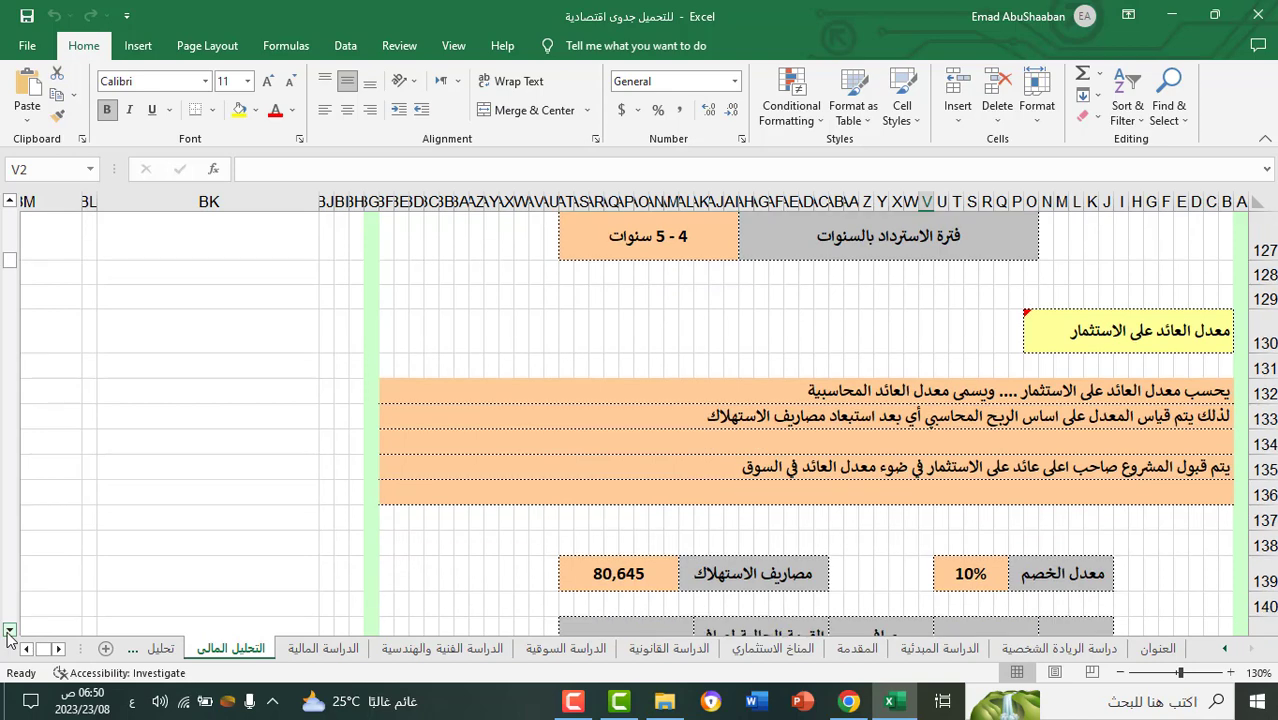
{"action": "mouse_move", "coordinate": [1085, 334]}
{"action": "left_click_drag", "start_coordinate": [13, 628], "coordinate": [13, 628]}
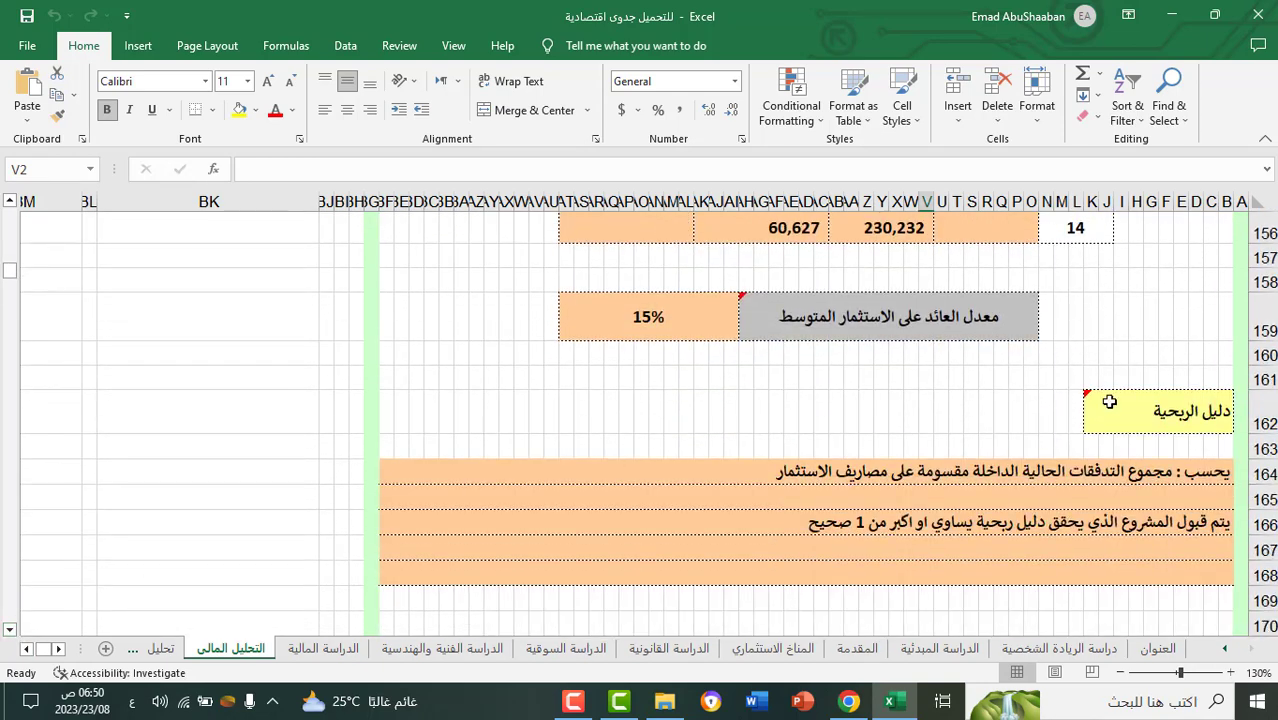
{"action": "mouse_move", "coordinate": [1109, 402]}
{"action": "left_click_drag", "start_coordinate": [10, 632], "coordinate": [10, 634]}
{"action": "mouse_move", "coordinate": [1144, 340]}
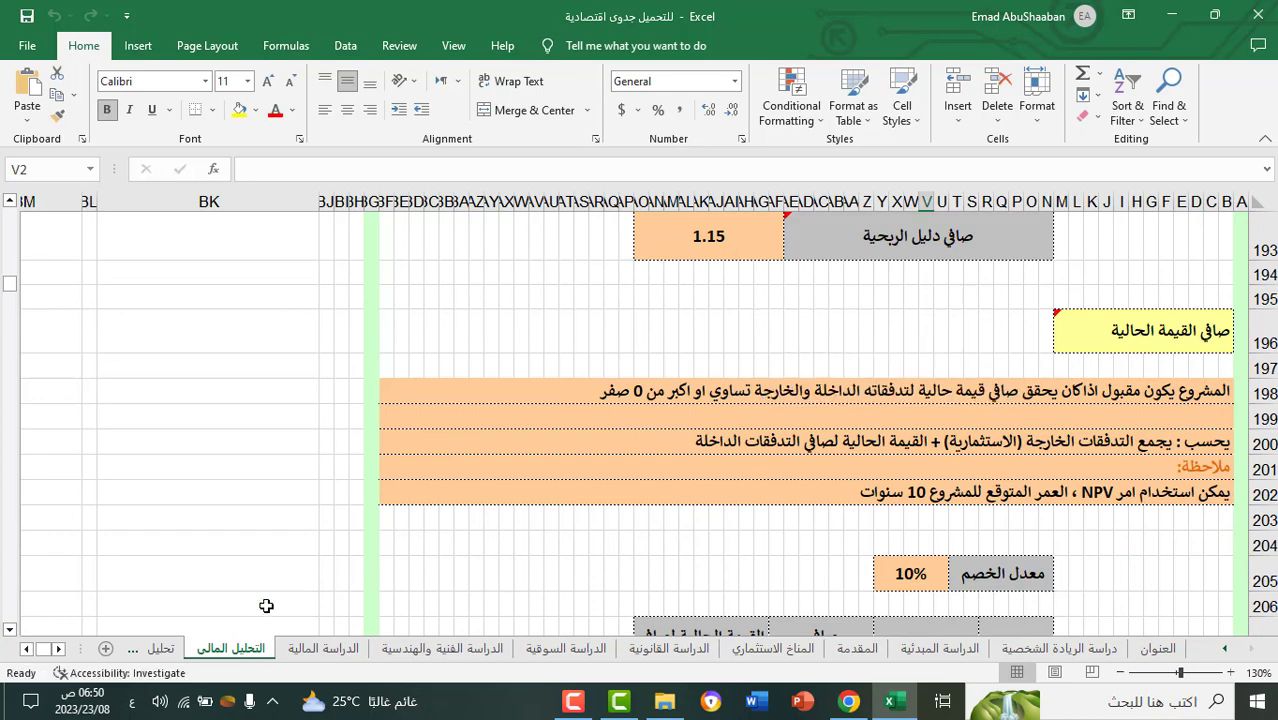
{"action": "left_click_drag", "start_coordinate": [10, 631], "coordinate": [10, 631]}
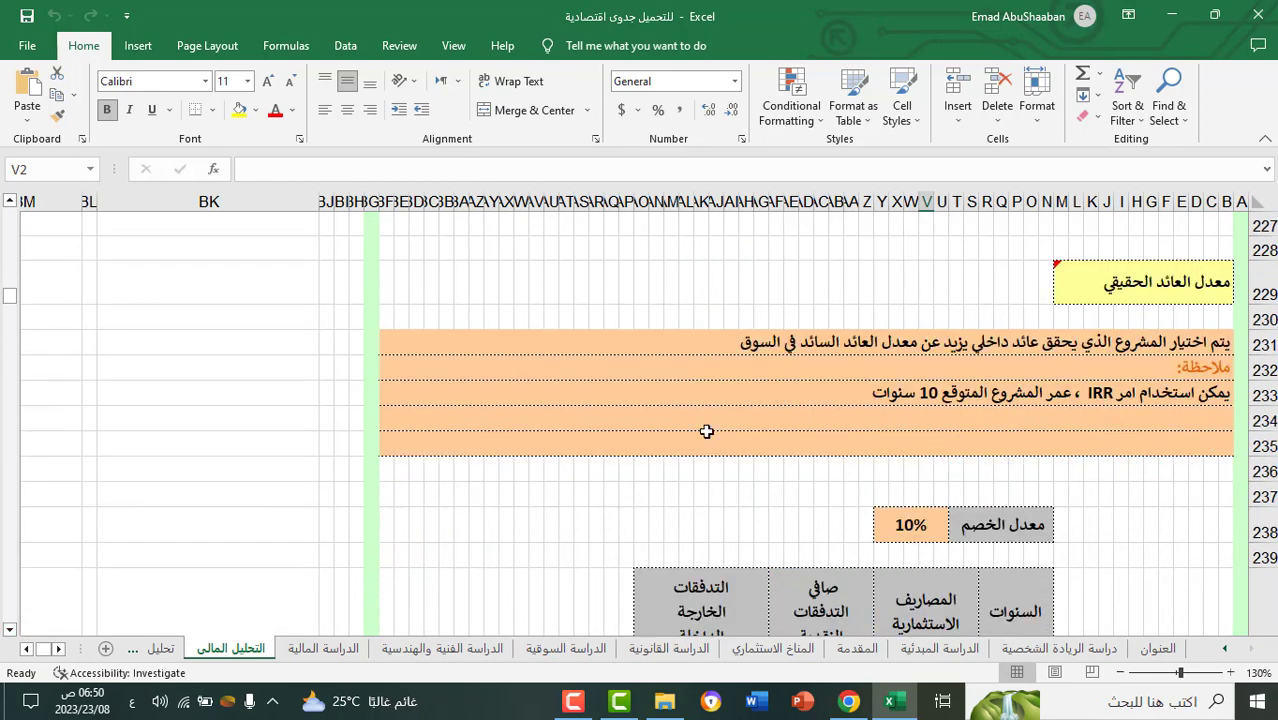
{"action": "mouse_move", "coordinate": [1125, 281]}
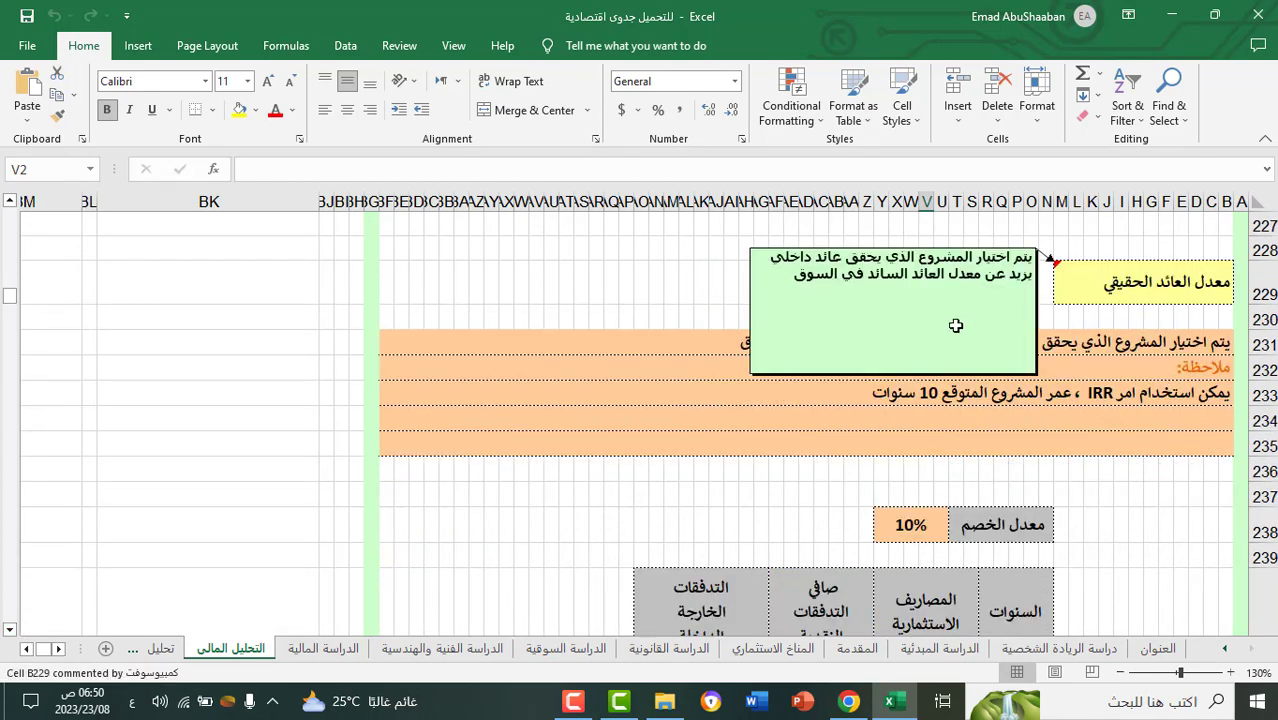
{"action": "left_click_drag", "start_coordinate": [10, 631], "coordinate": [10, 631]}
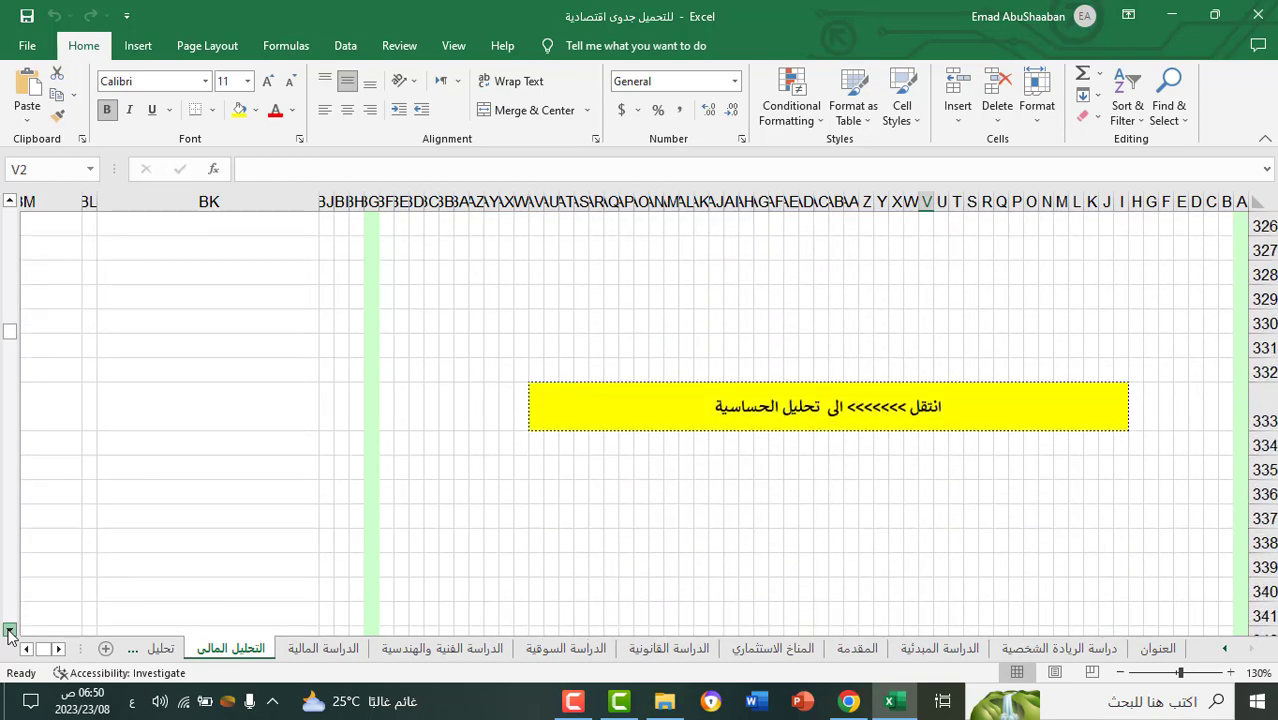
Step: Open the sensitivity analysis sheet (تحليل الحساسية) and review its heading comment and scenario cases through to the end
{"action": "left_click", "coordinate": [160, 650]}
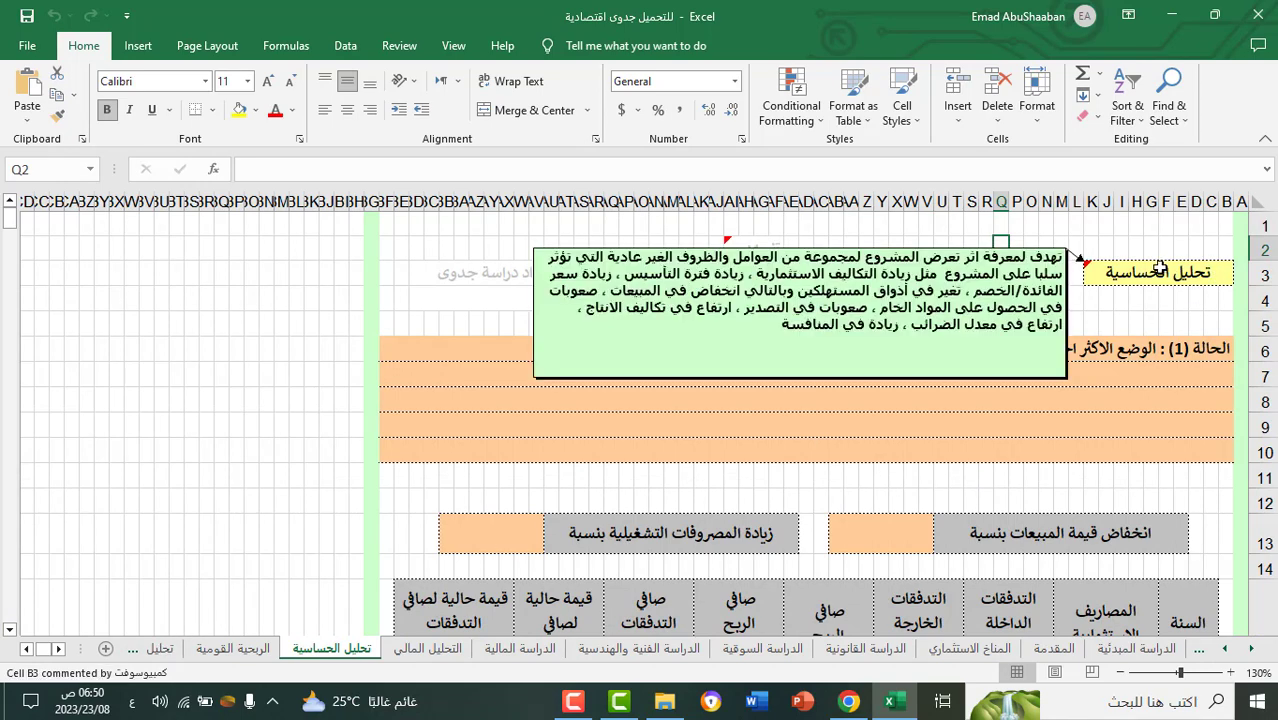
{"action": "left_click_drag", "start_coordinate": [12, 631], "coordinate": [10, 632]}
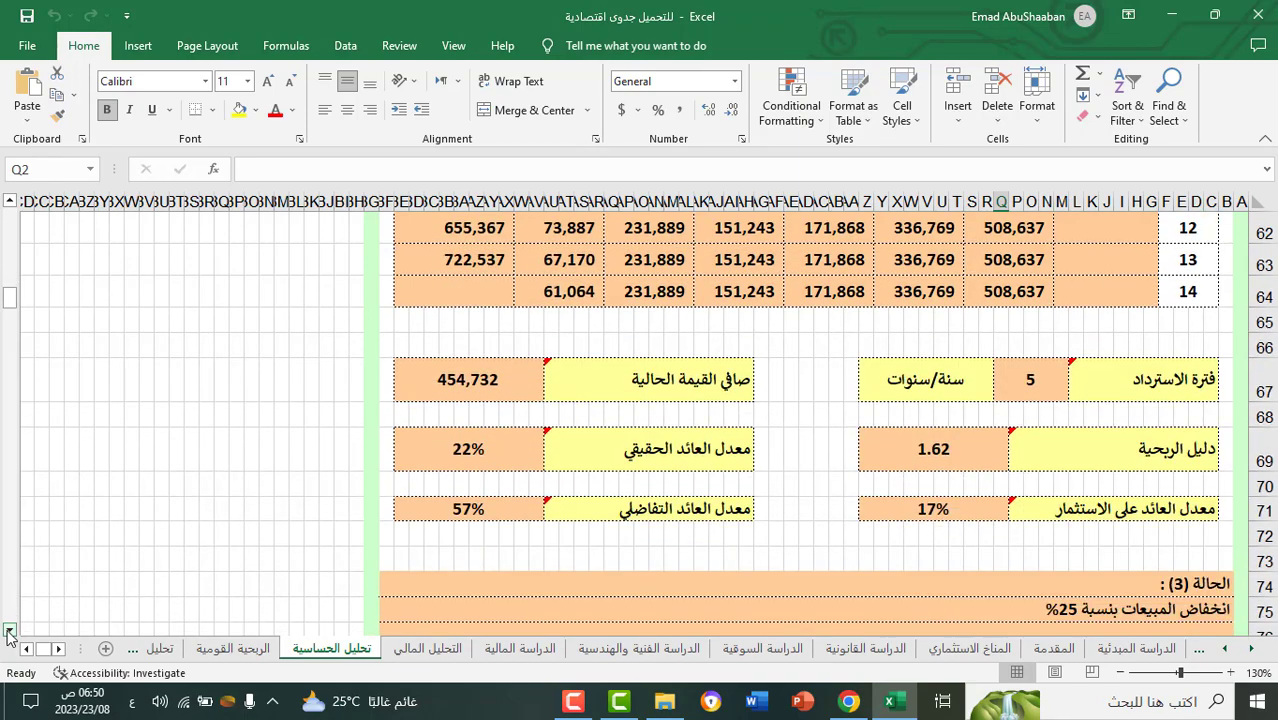
{"action": "left_click_drag", "start_coordinate": [10, 633], "coordinate": [10, 633]}
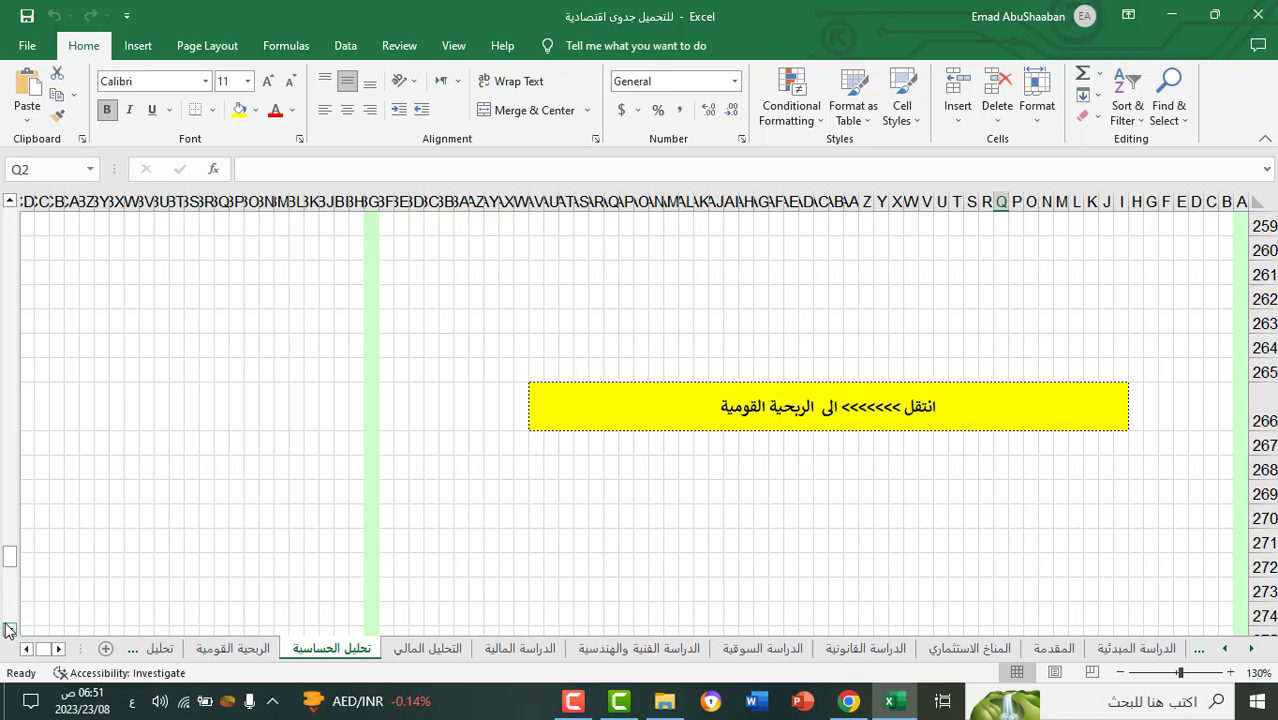
Step: Open the national profitability sheet (الربحية القومية) and review the value-added notes, distribution table and comments down to the labour scarcity heading
{"action": "left_click", "coordinate": [234, 649]}
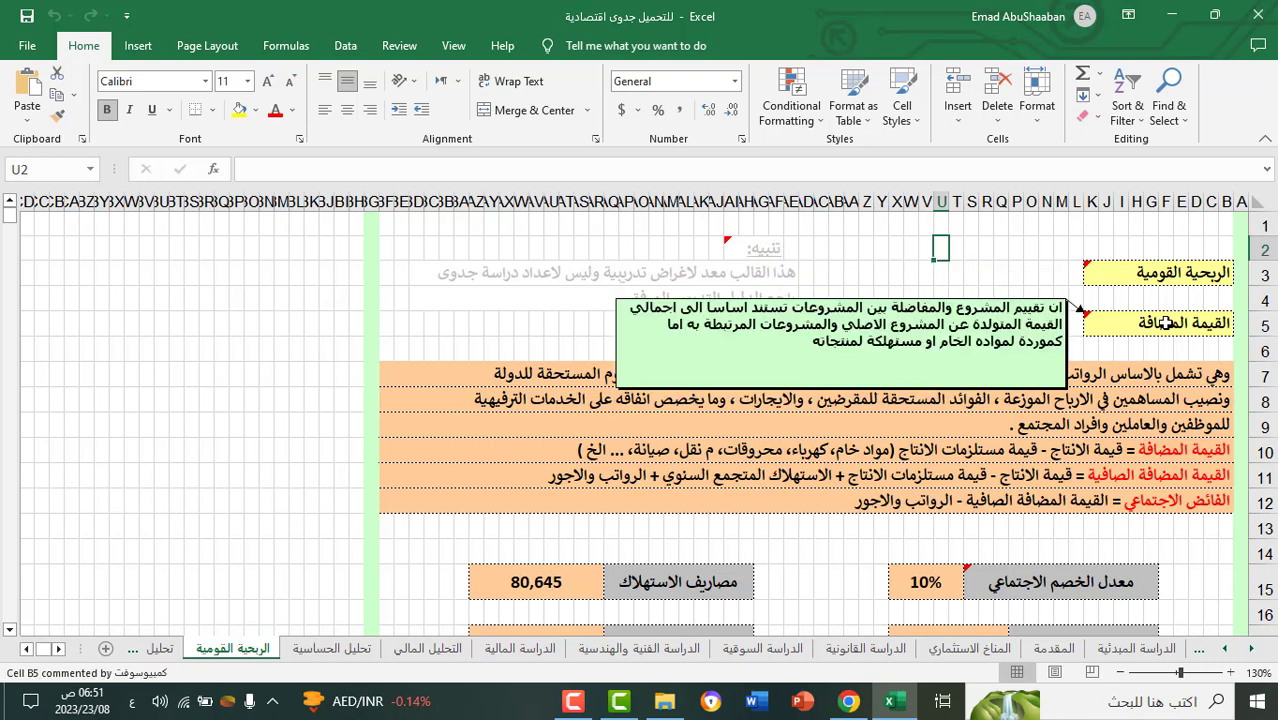
{"action": "mouse_move", "coordinate": [768, 250]}
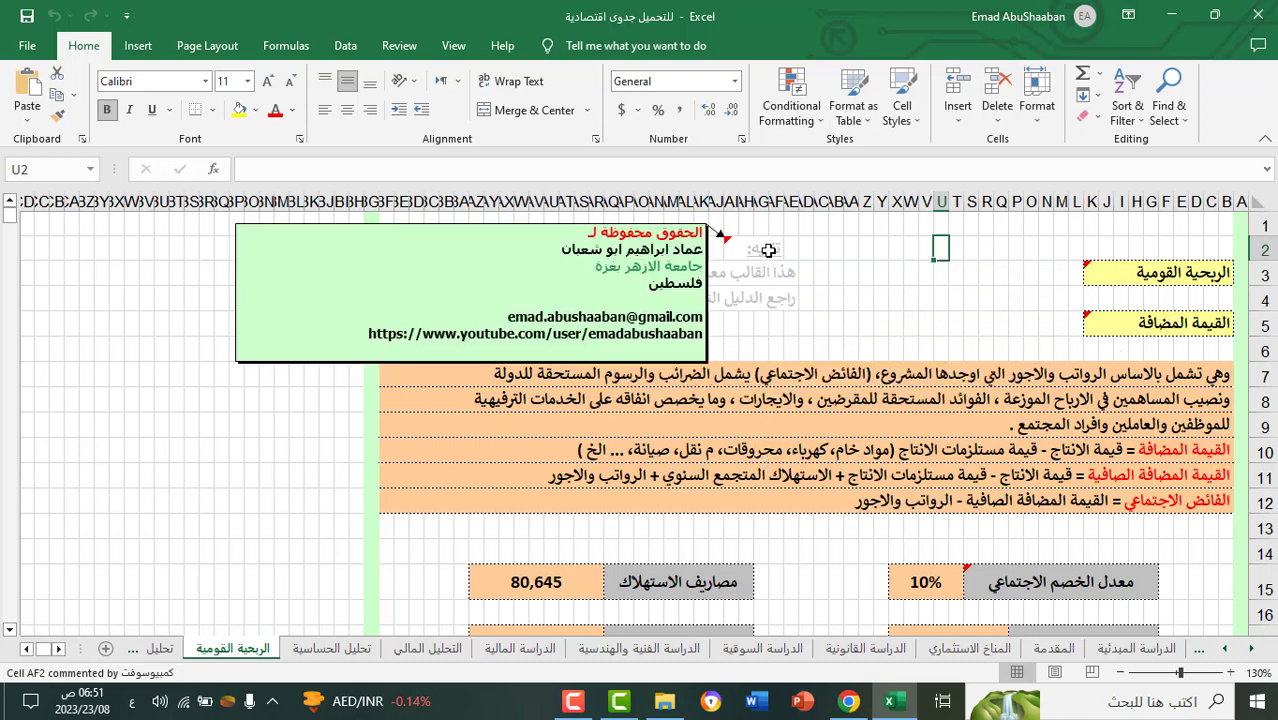
{"action": "left_click_drag", "start_coordinate": [9, 631], "coordinate": [10, 636]}
{"action": "mouse_move", "coordinate": [912, 319]}
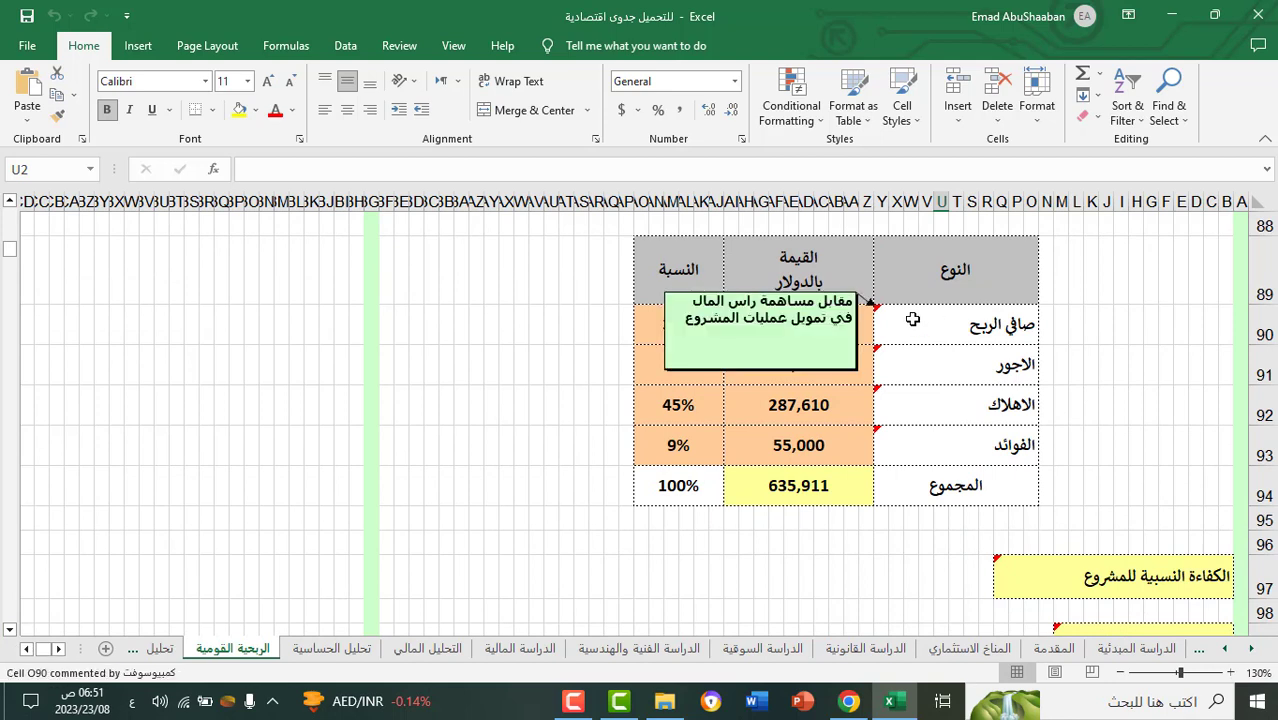
{"action": "mouse_move", "coordinate": [992, 375]}
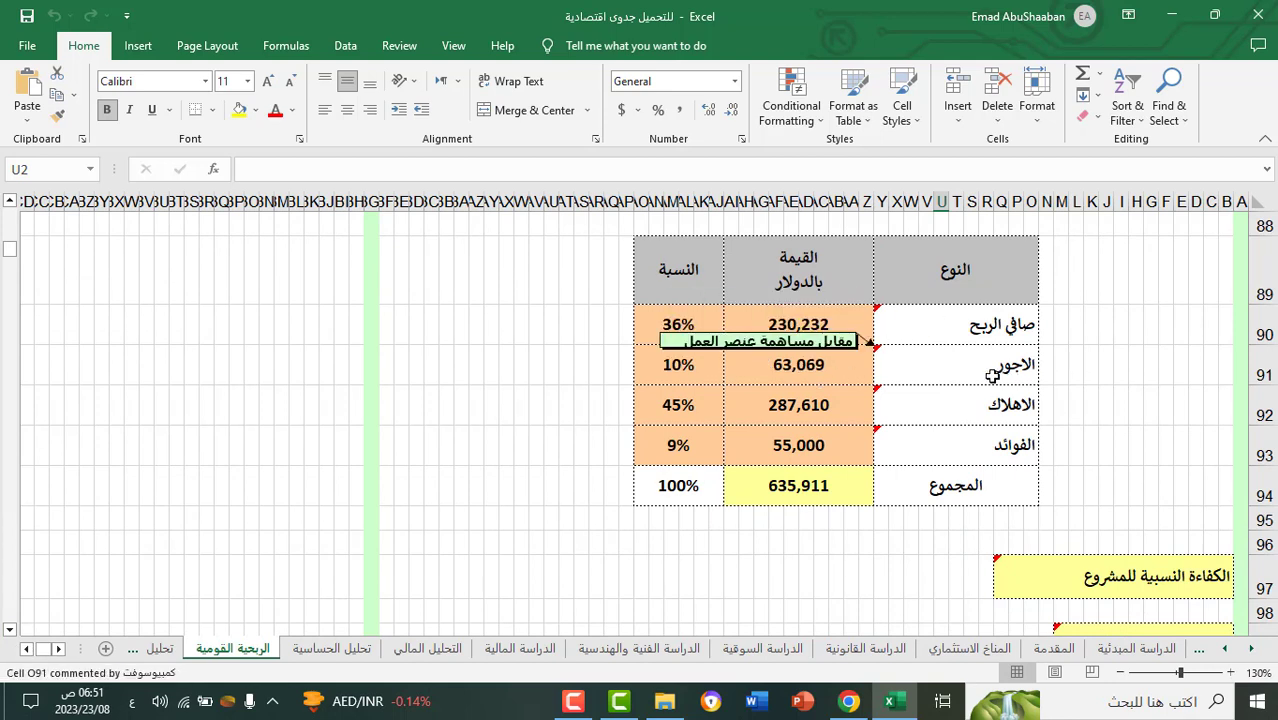
{"action": "scroll", "coordinate": [8, 637], "scroll_direction": "down", "scroll_amount": 3}
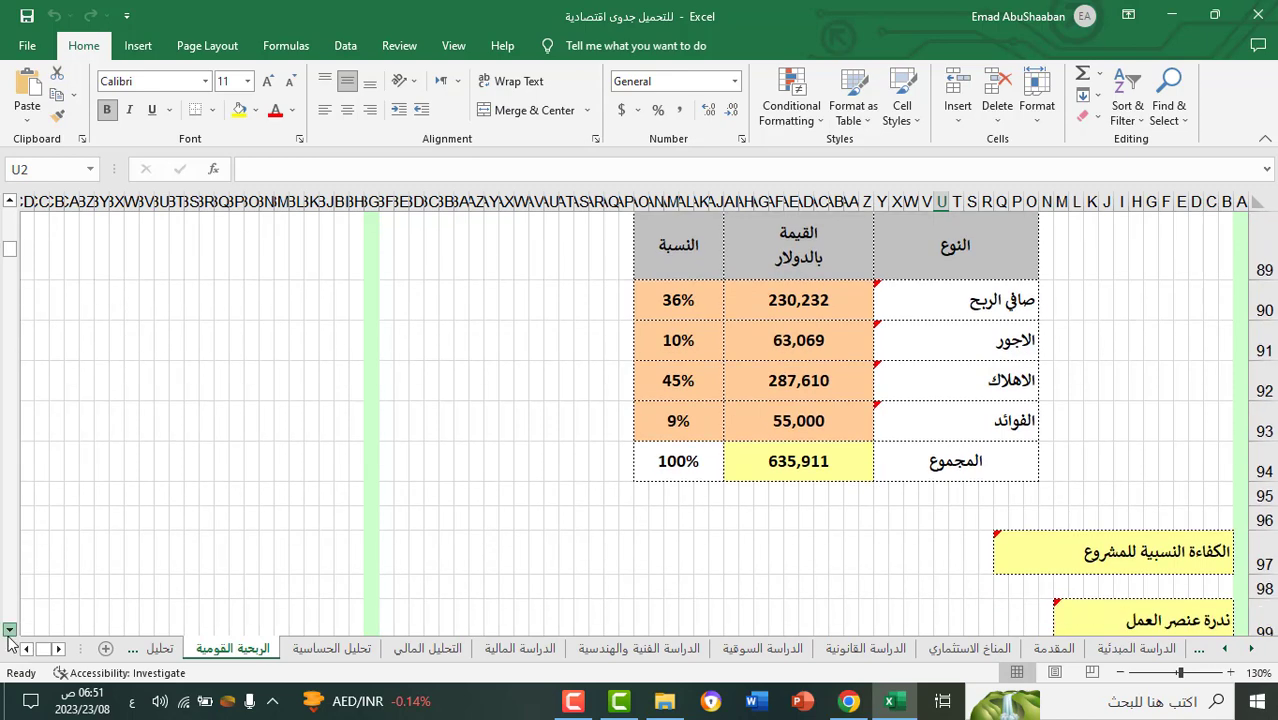
{"action": "mouse_move", "coordinate": [1081, 285]}
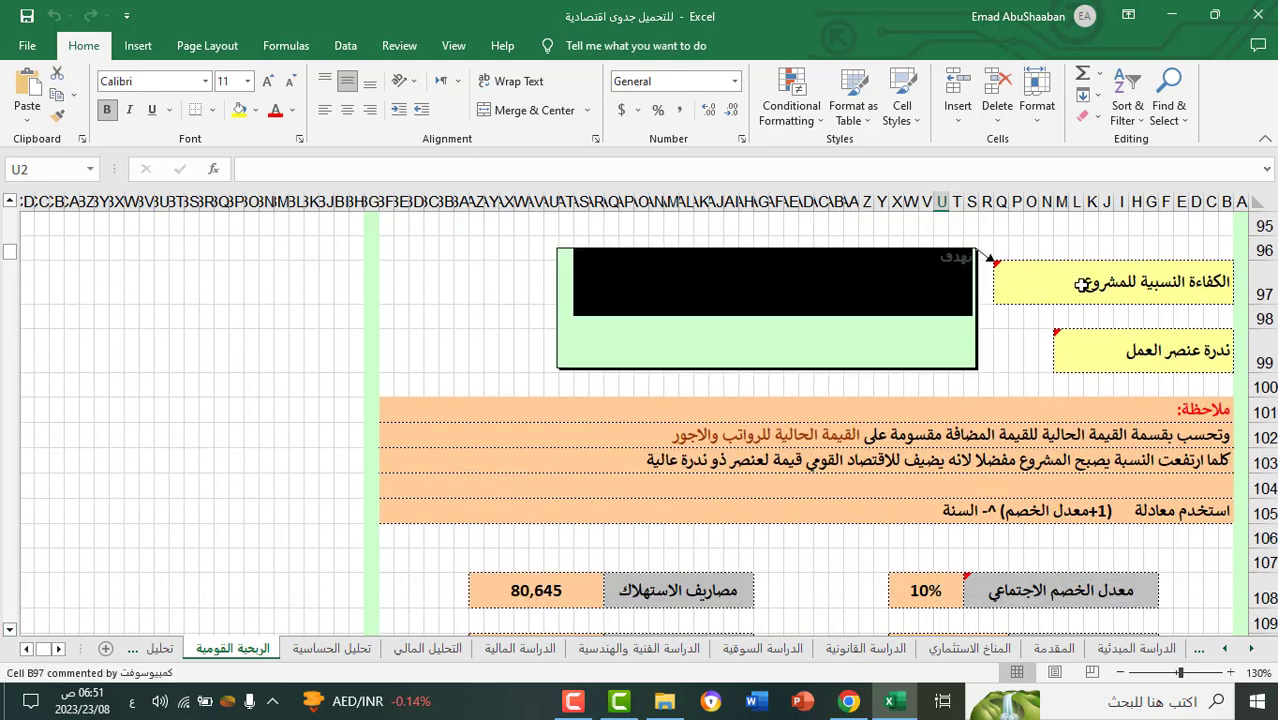
{"action": "mouse_move", "coordinate": [1086, 342]}
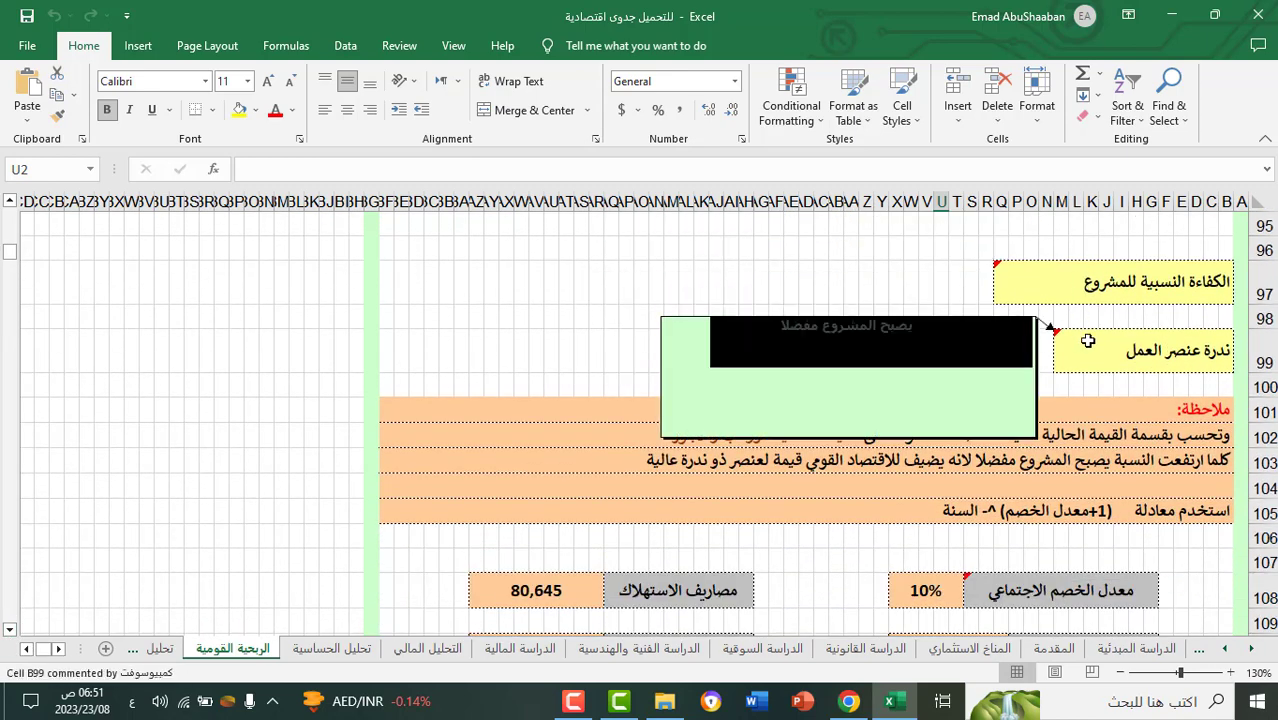
Step: Open the comment on the project relative efficiency heading in cell B97 for editing to read its text, leaving it as is
{"action": "double_click", "coordinate": [1090, 290]}
{"action": "right_click", "coordinate": [1090, 292]}
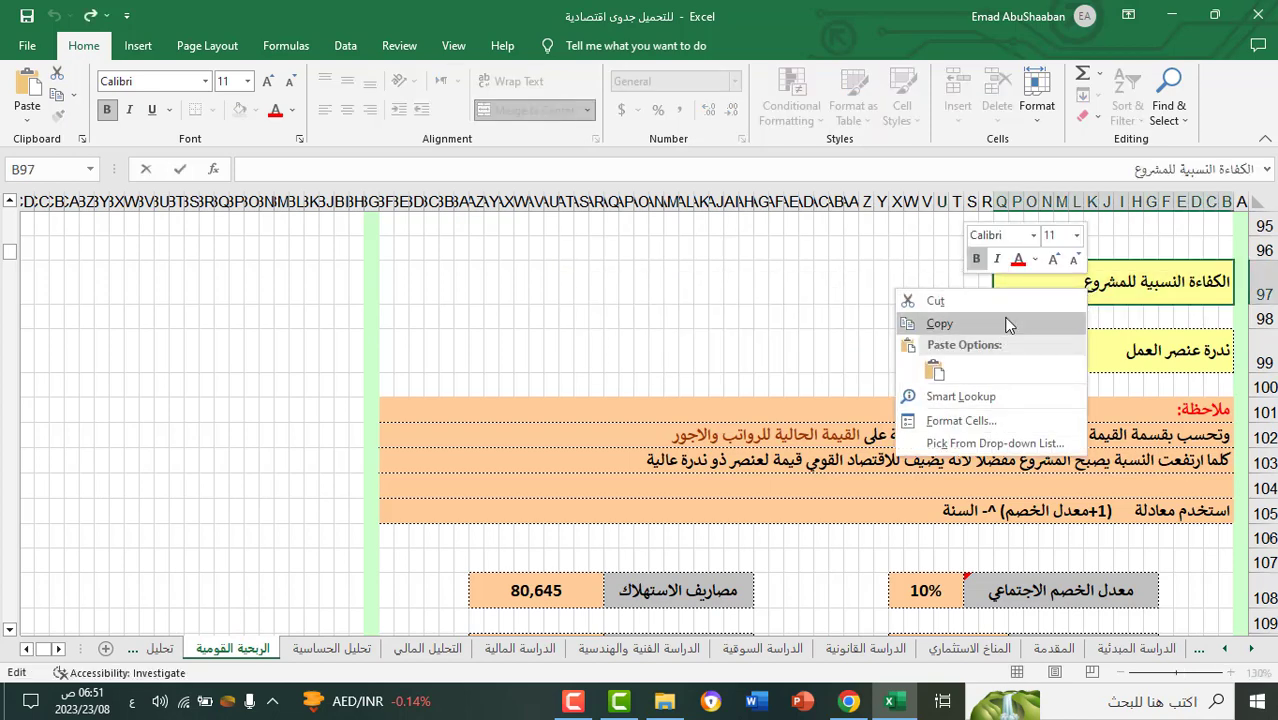
{"action": "key", "text": "Escape"}
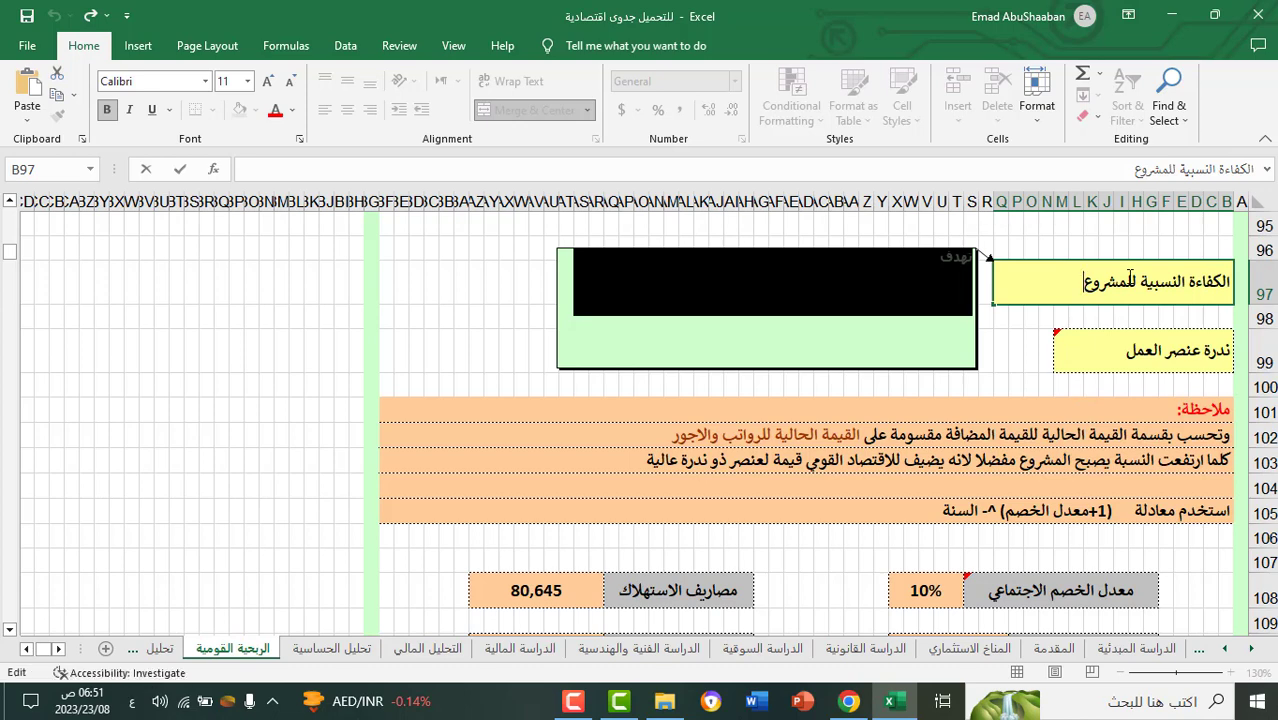
{"action": "key", "text": "Escape"}
{"action": "right_click", "coordinate": [1088, 292]}
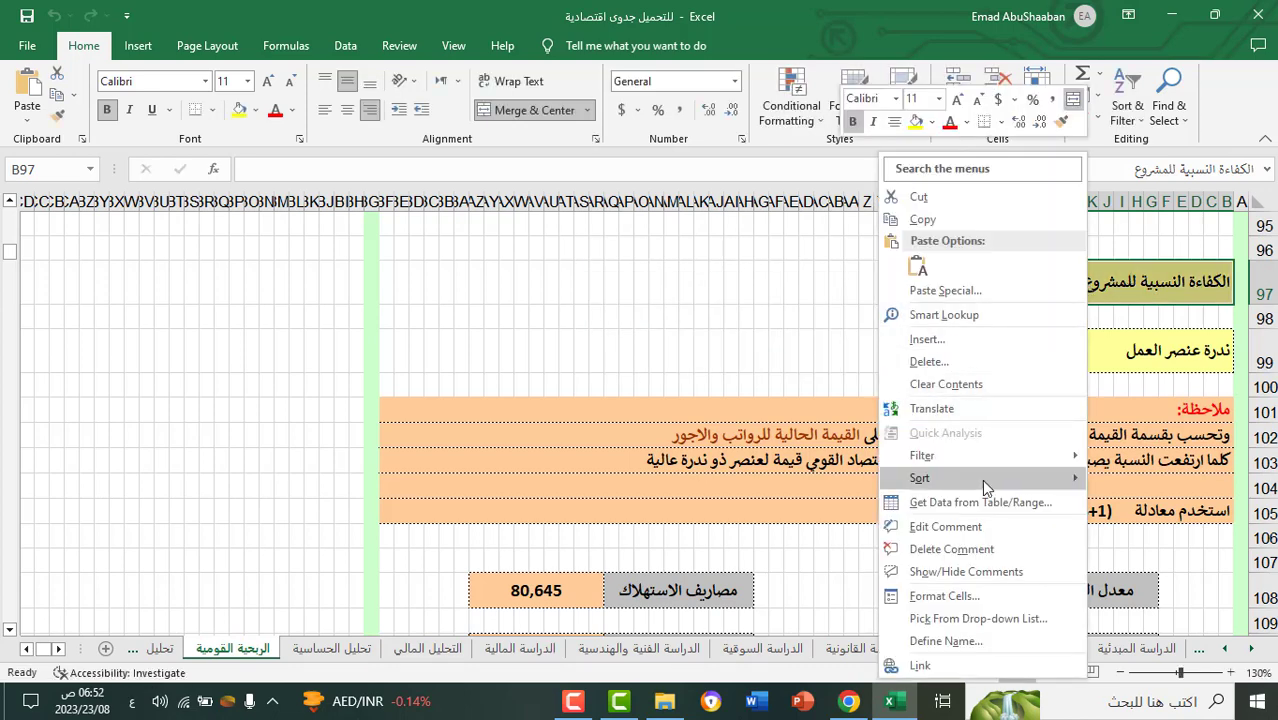
{"action": "left_click", "coordinate": [980, 527]}
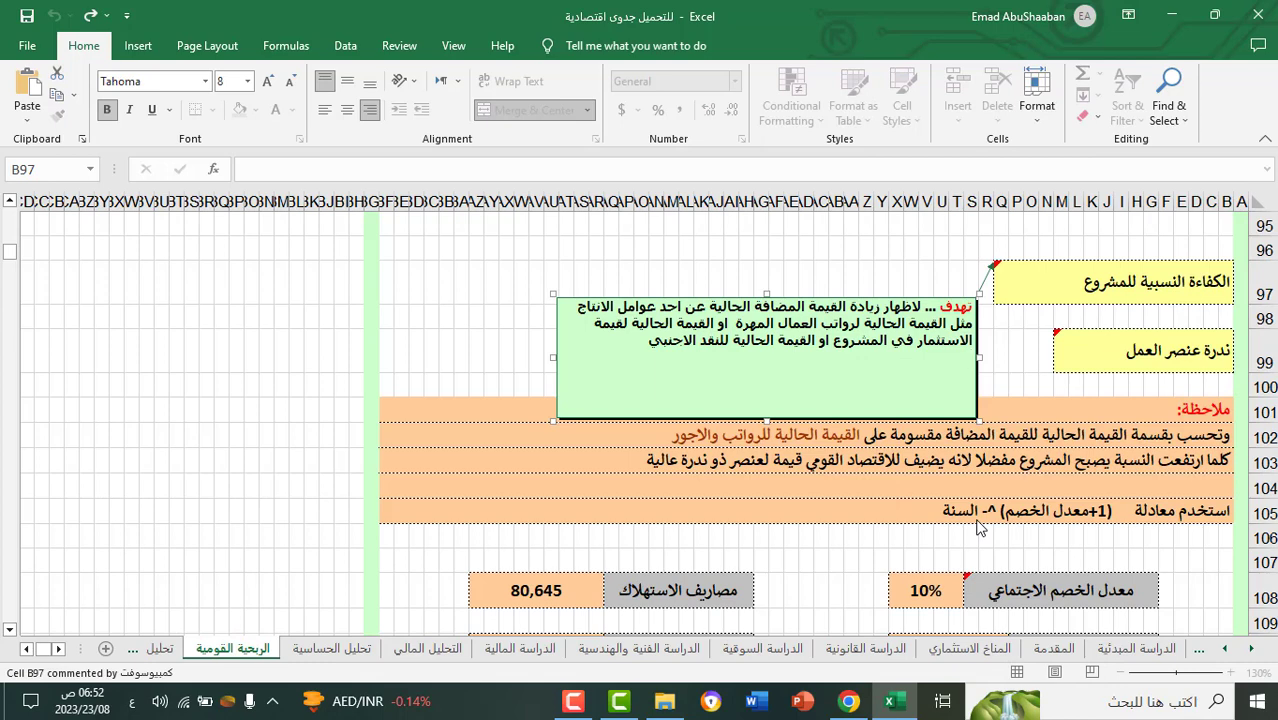
{"action": "key", "text": "ctrl+a"}
{"action": "left_click", "coordinate": [442, 559]}
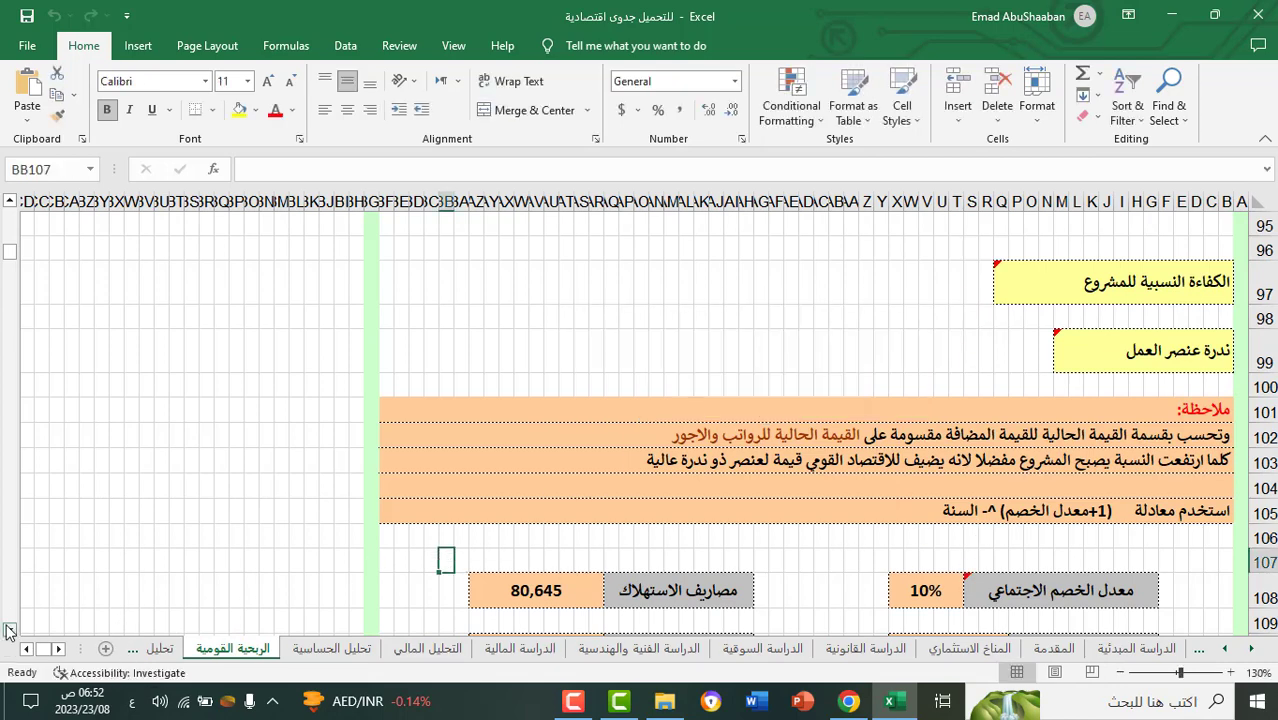
Step: Review the labour scarcity efficiency calculation and the capital scarcity notes and yearly present value table
{"action": "scroll", "coordinate": [8, 630], "scroll_direction": "down", "scroll_amount": 6}
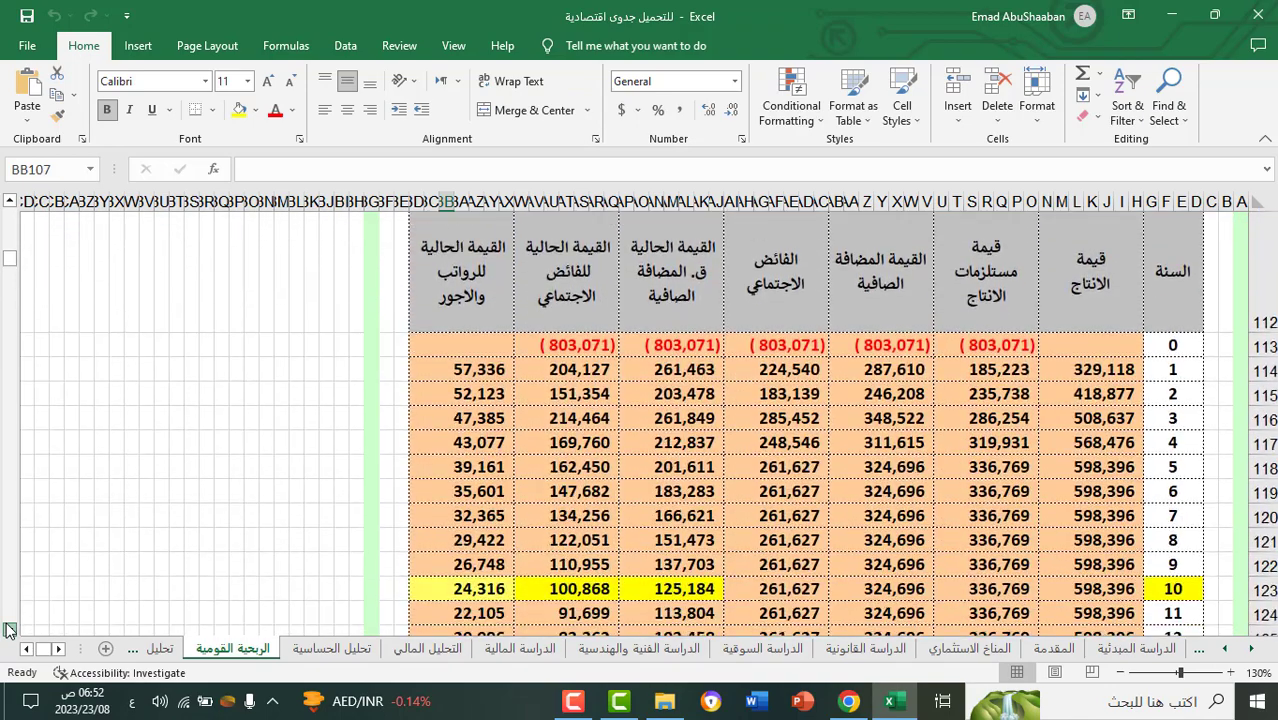
{"action": "scroll", "coordinate": [8, 630], "scroll_direction": "down", "scroll_amount": 6}
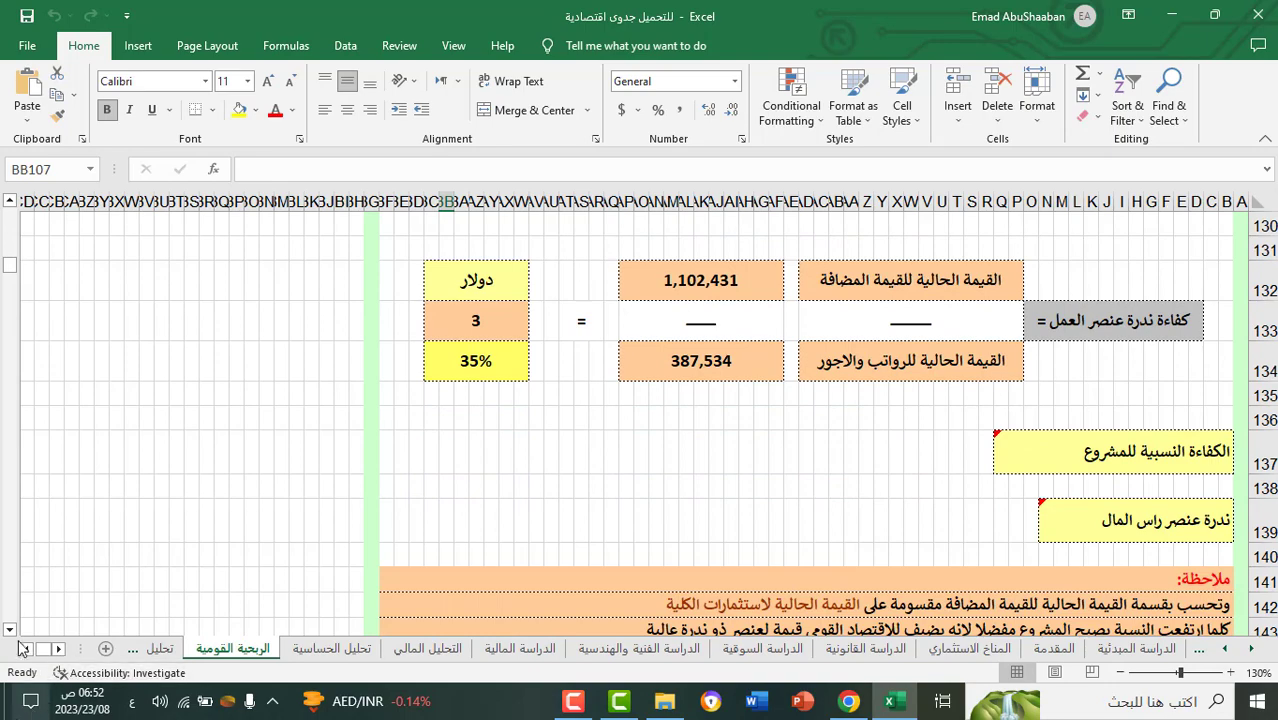
{"action": "scroll", "coordinate": [10, 630], "scroll_direction": "down", "scroll_amount": 2}
{"action": "scroll", "coordinate": [10, 630], "scroll_direction": "down", "scroll_amount": 6}
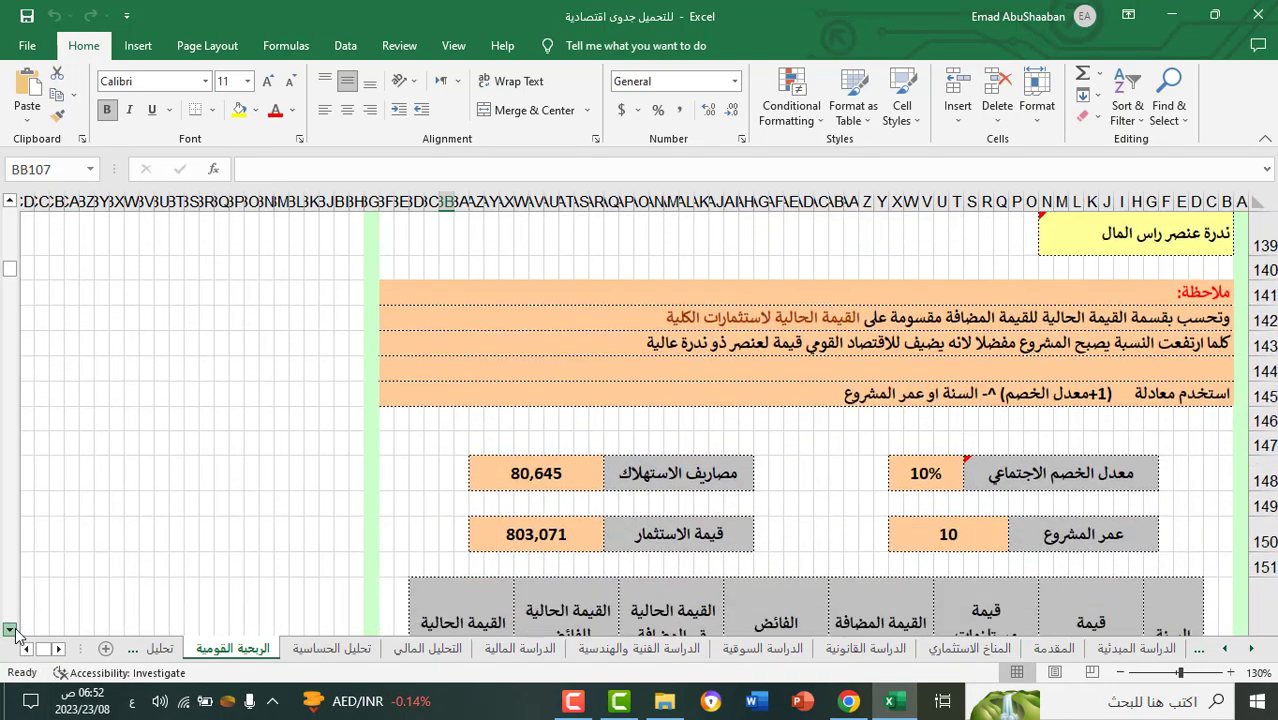
{"action": "scroll", "coordinate": [10, 630], "scroll_direction": "down", "scroll_amount": 8}
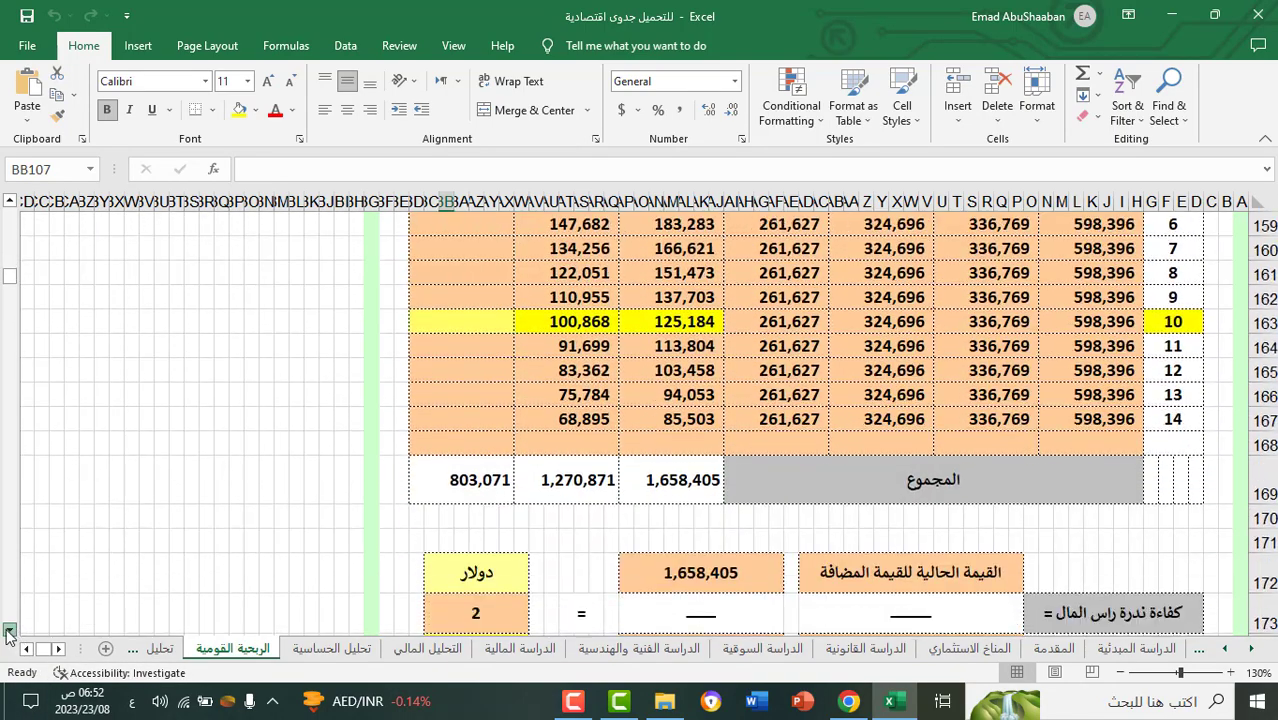
Step: Open the risk analysis sheet (تحليل المخاطر) and review the expected value sections down to the standard deviation and risk ratio notes
{"action": "left_click", "coordinate": [158, 649]}
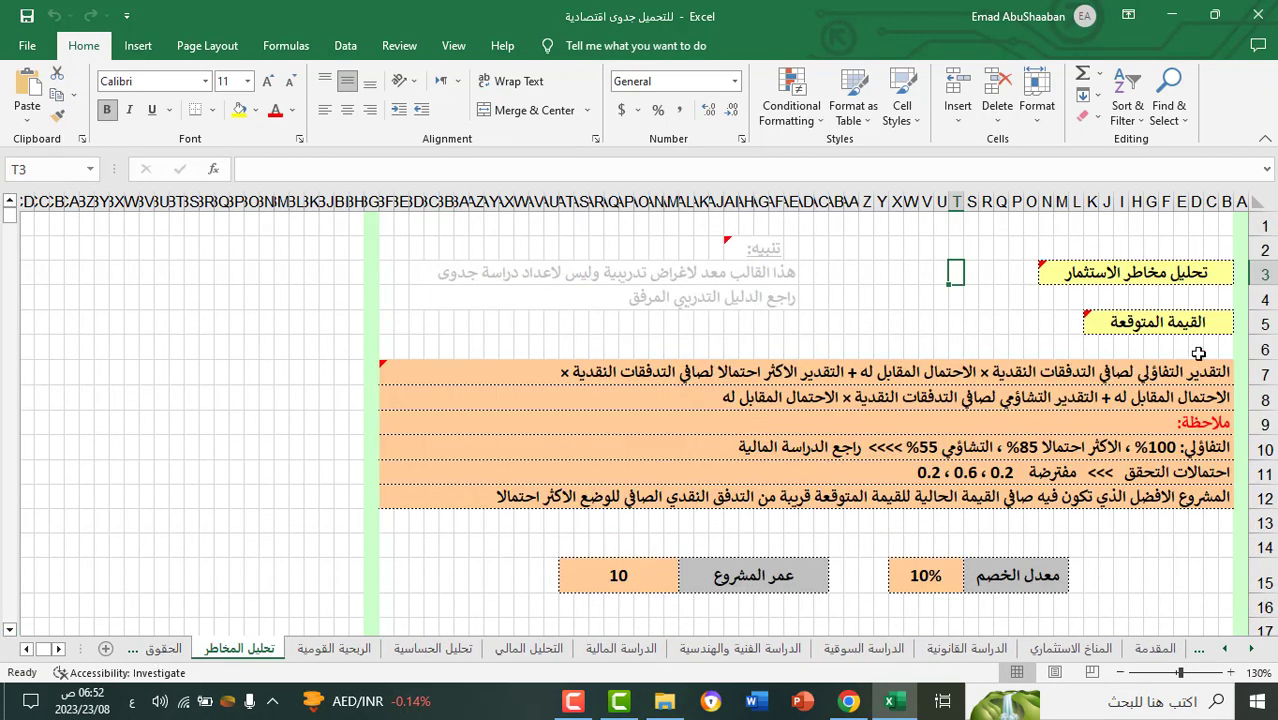
{"action": "mouse_move", "coordinate": [1143, 273]}
{"action": "left_click", "coordinate": [10, 631]}
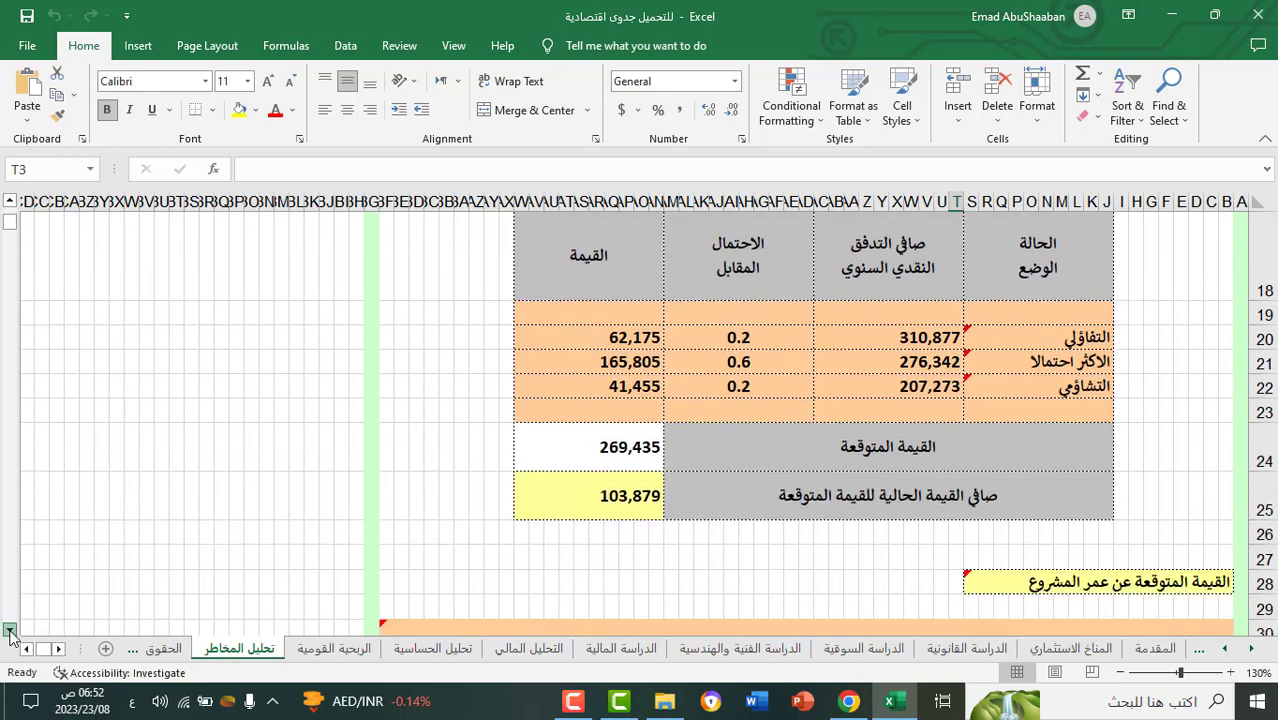
{"action": "left_click_drag", "start_coordinate": [10, 631], "coordinate": [10, 631]}
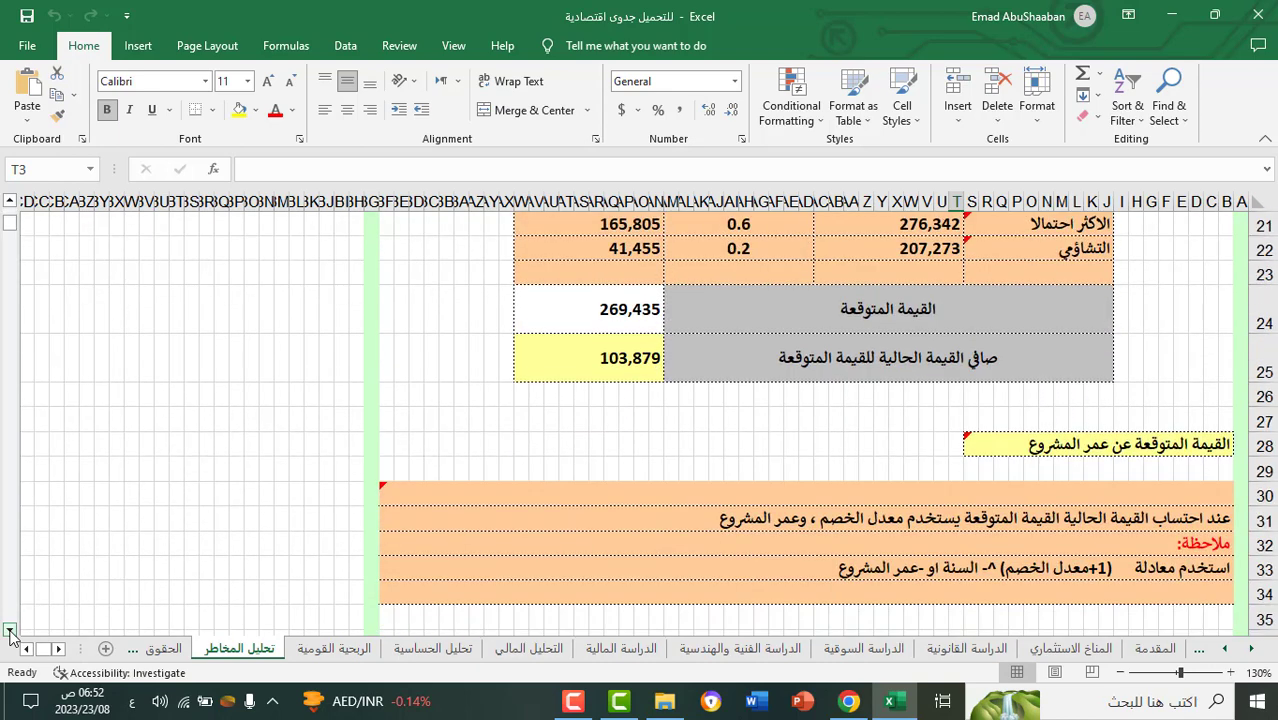
{"action": "left_click", "coordinate": [10, 203]}
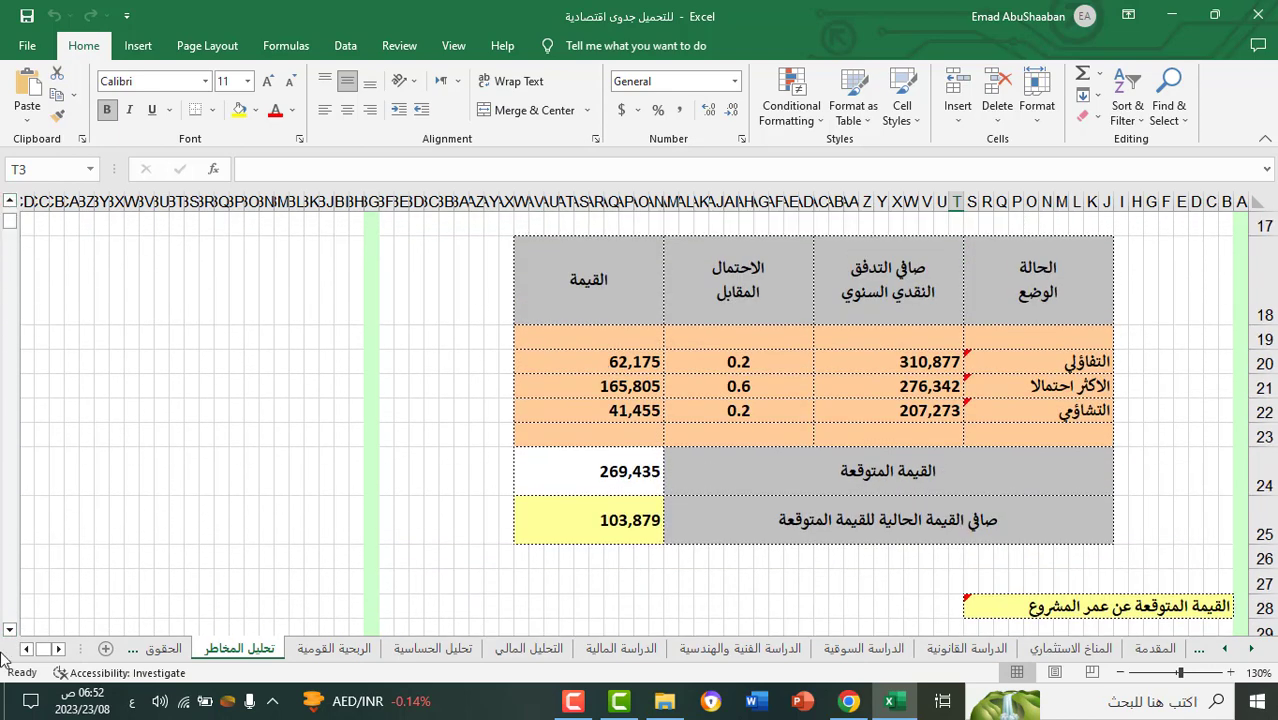
{"action": "left_click_drag", "start_coordinate": [10, 631], "coordinate": [10, 631]}
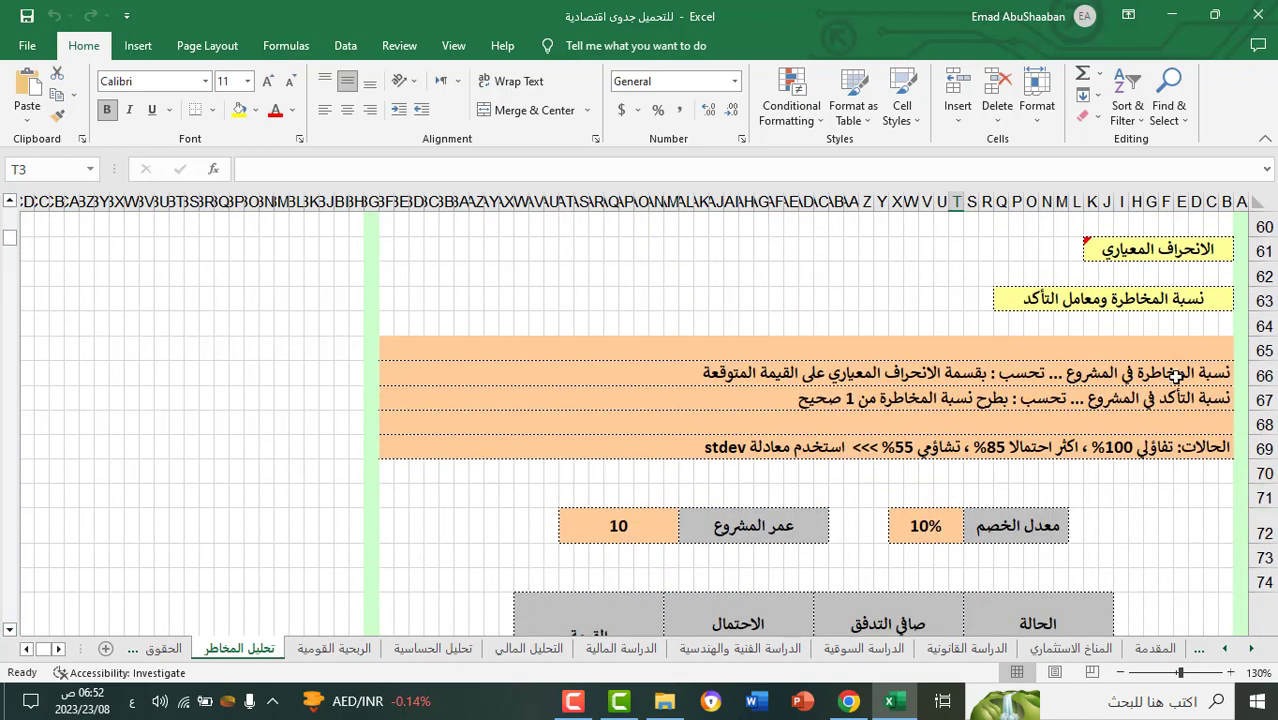
Step: Open the comment on the standard deviation heading in cell B61 for editing to read its text, leaving it as is
{"action": "right_click", "coordinate": [1142, 250]}
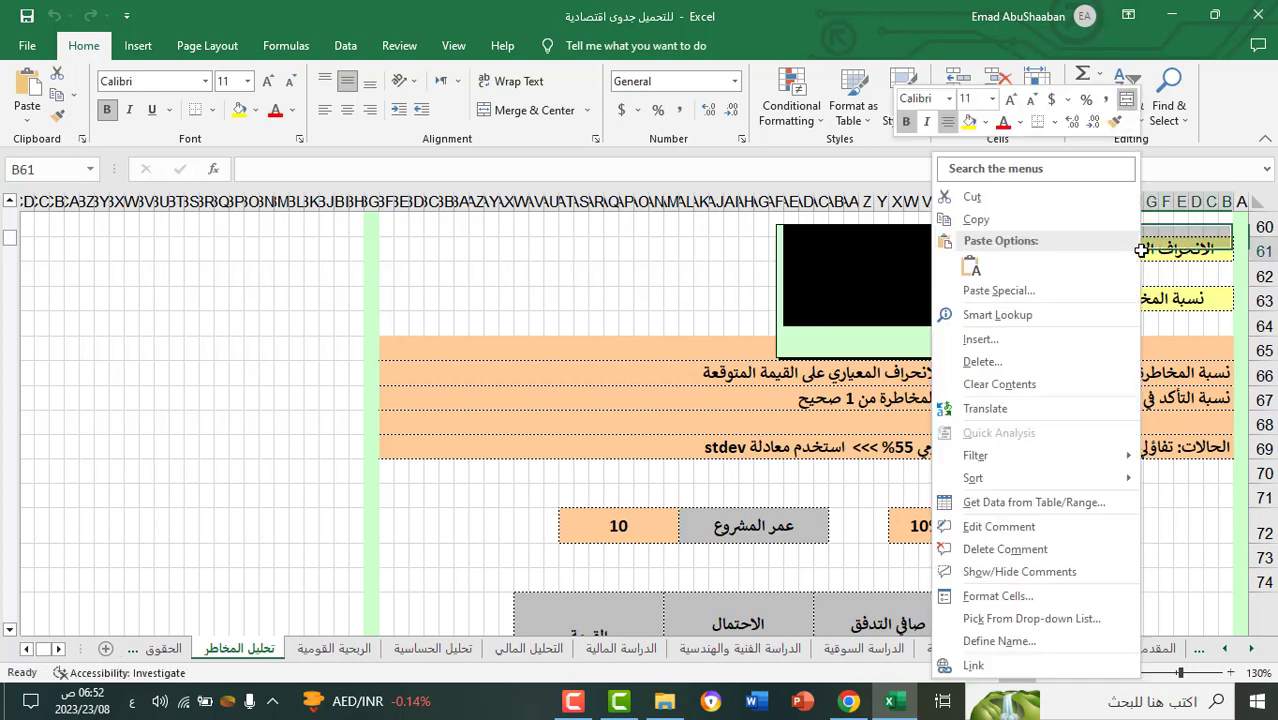
{"action": "left_click", "coordinate": [1040, 526]}
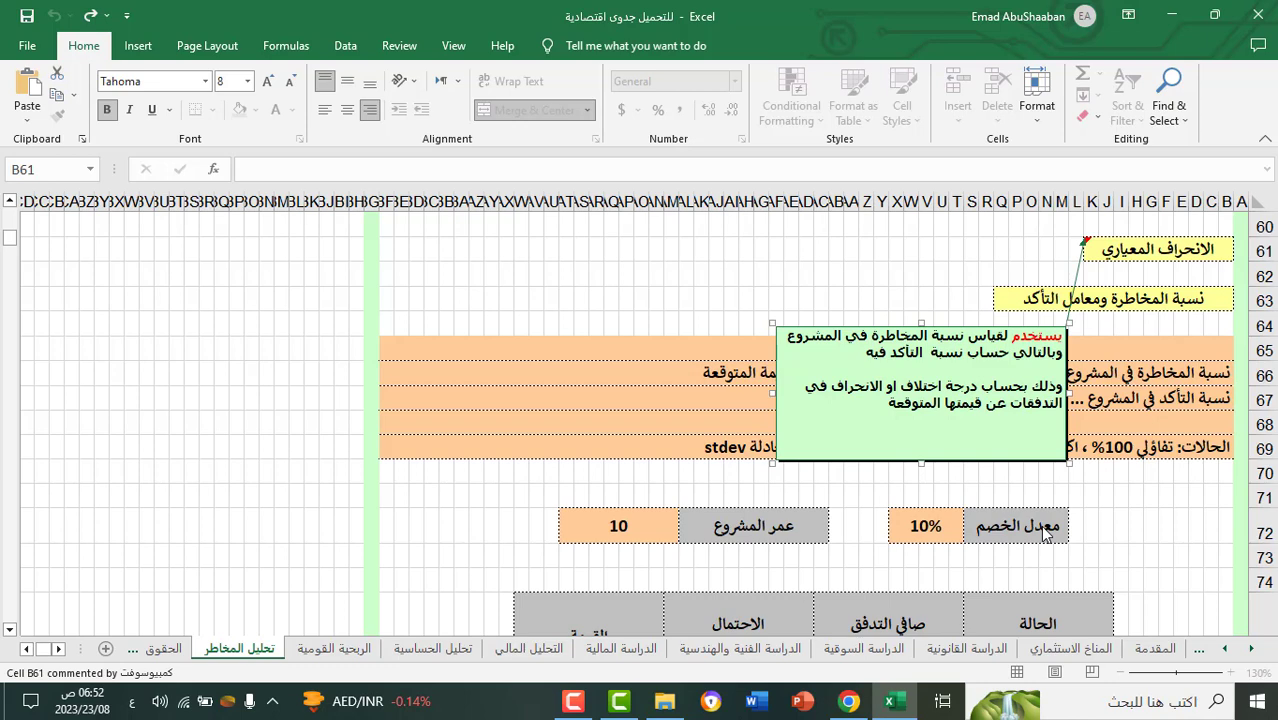
{"action": "key", "text": "Escape"}
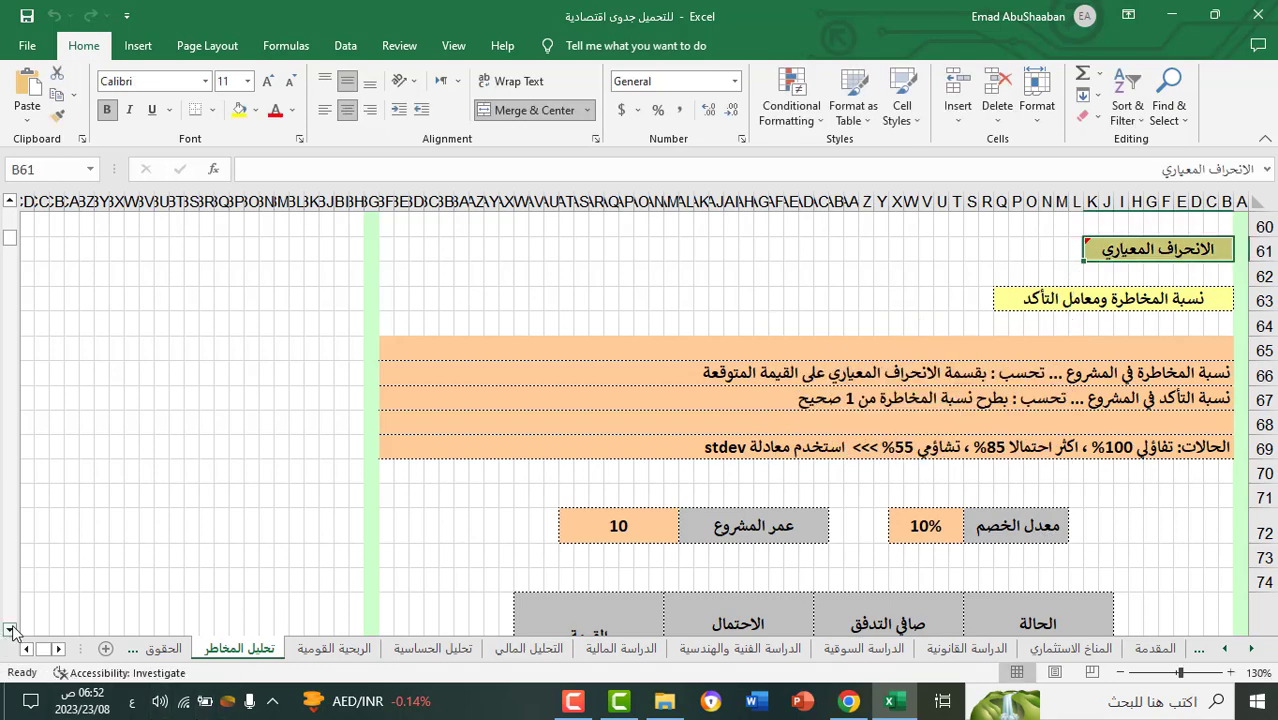
Step: Review the risk ratio and certainty coefficient calculations, and read the comment on the probability distribution heading in cell B99
{"action": "scroll", "coordinate": [12, 630], "scroll_direction": "down", "scroll_amount": 7}
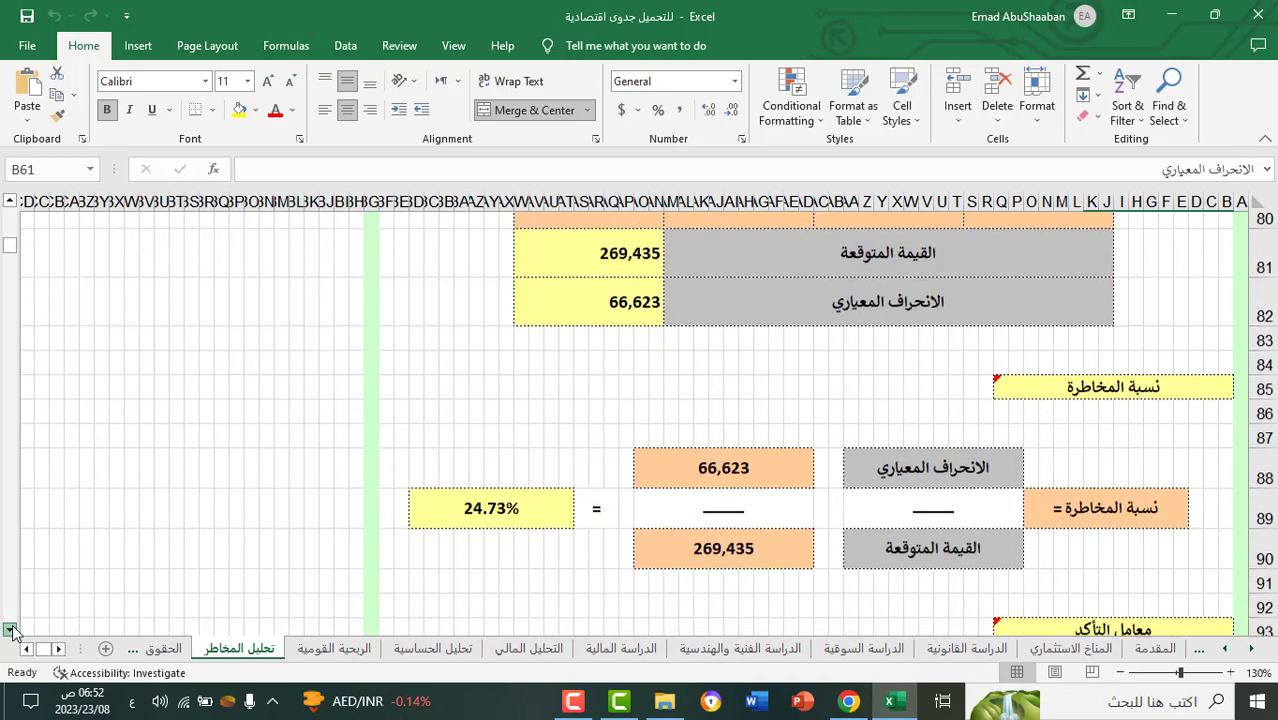
{"action": "scroll", "coordinate": [12, 630], "scroll_direction": "down", "scroll_amount": 2}
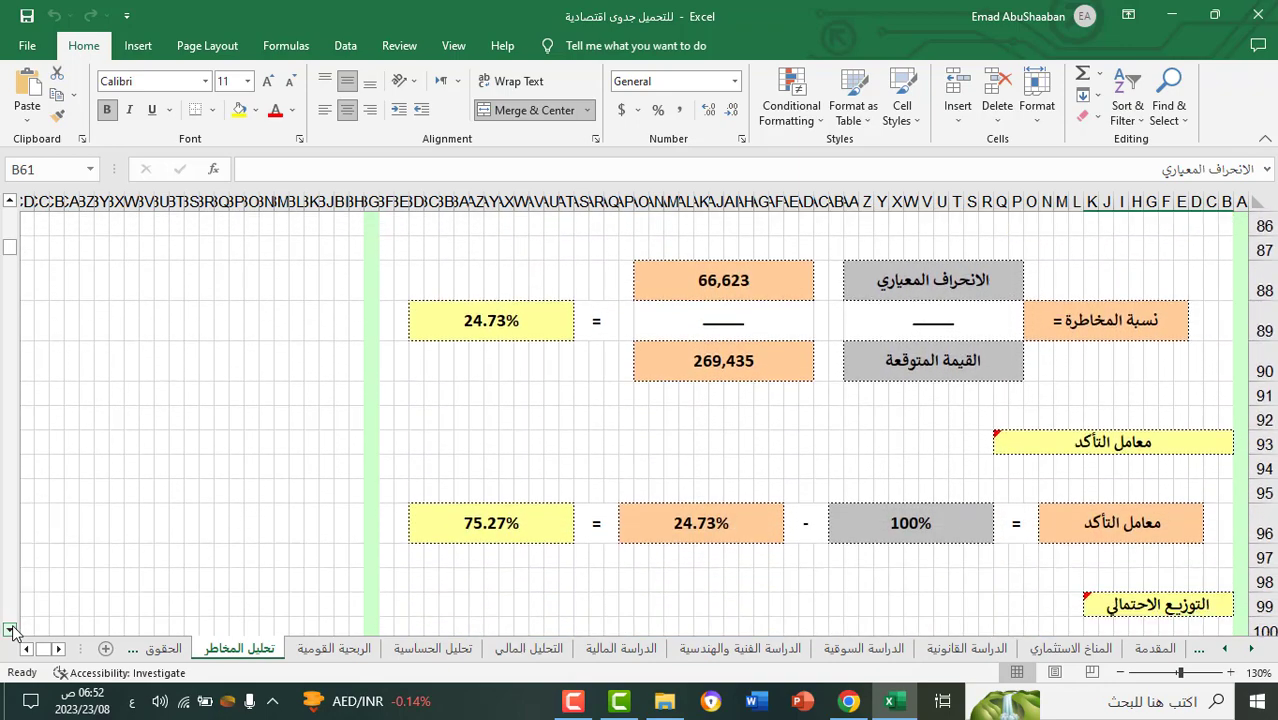
{"action": "scroll", "coordinate": [10, 633], "scroll_direction": "down", "scroll_amount": 3}
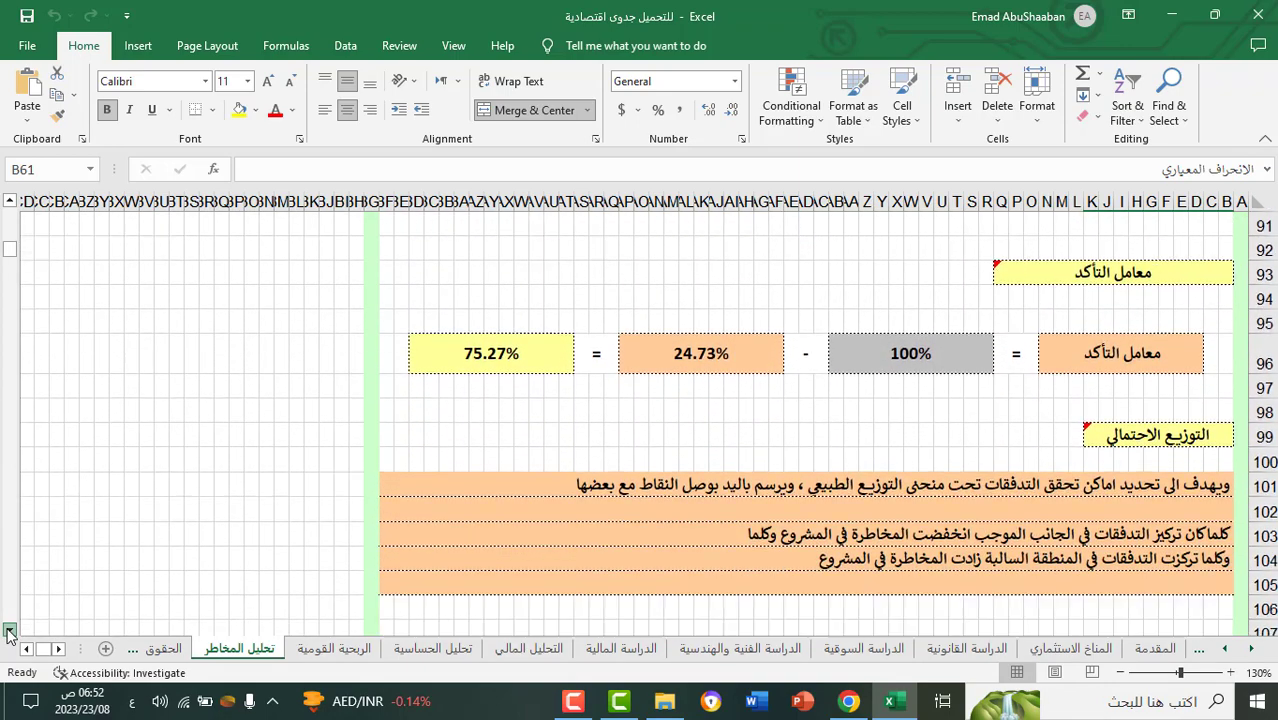
{"action": "mouse_move", "coordinate": [1160, 312]}
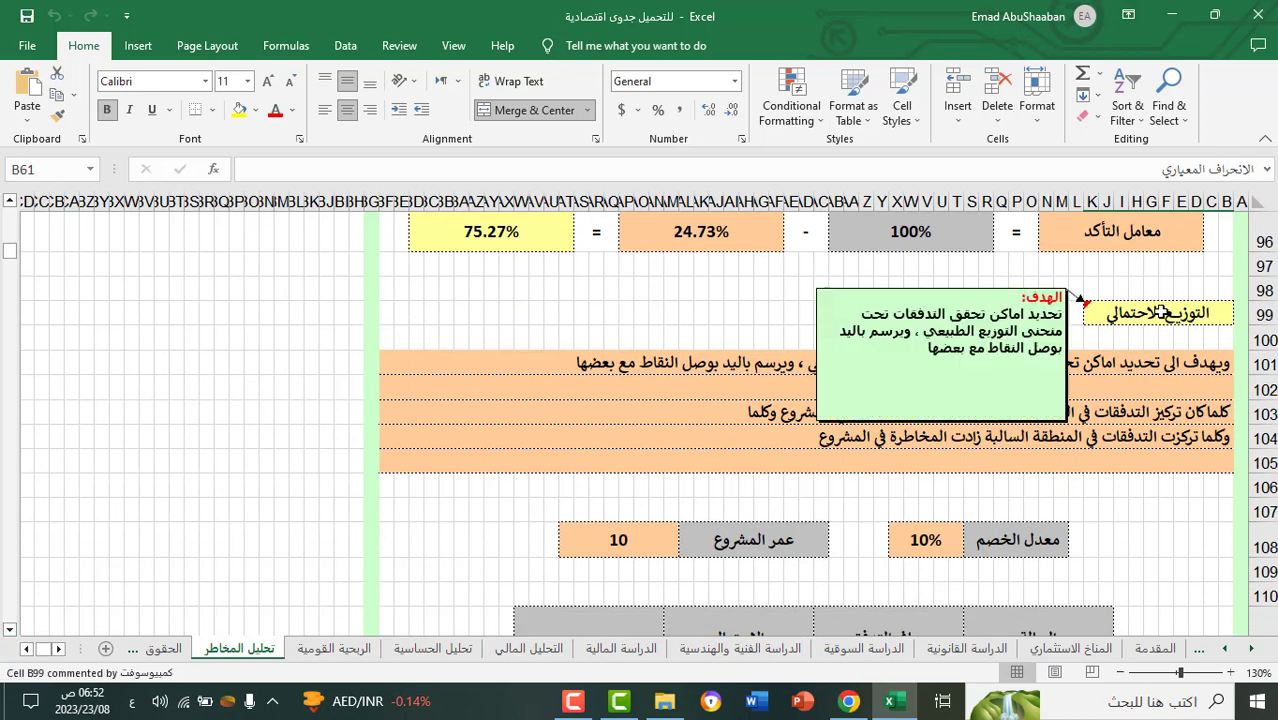
Step: Review the probability distribution section, including the positive and negative value calculations, the scenario table and the distribution curve chart
{"action": "scroll", "coordinate": [12, 635], "scroll_direction": "down", "scroll_amount": 6}
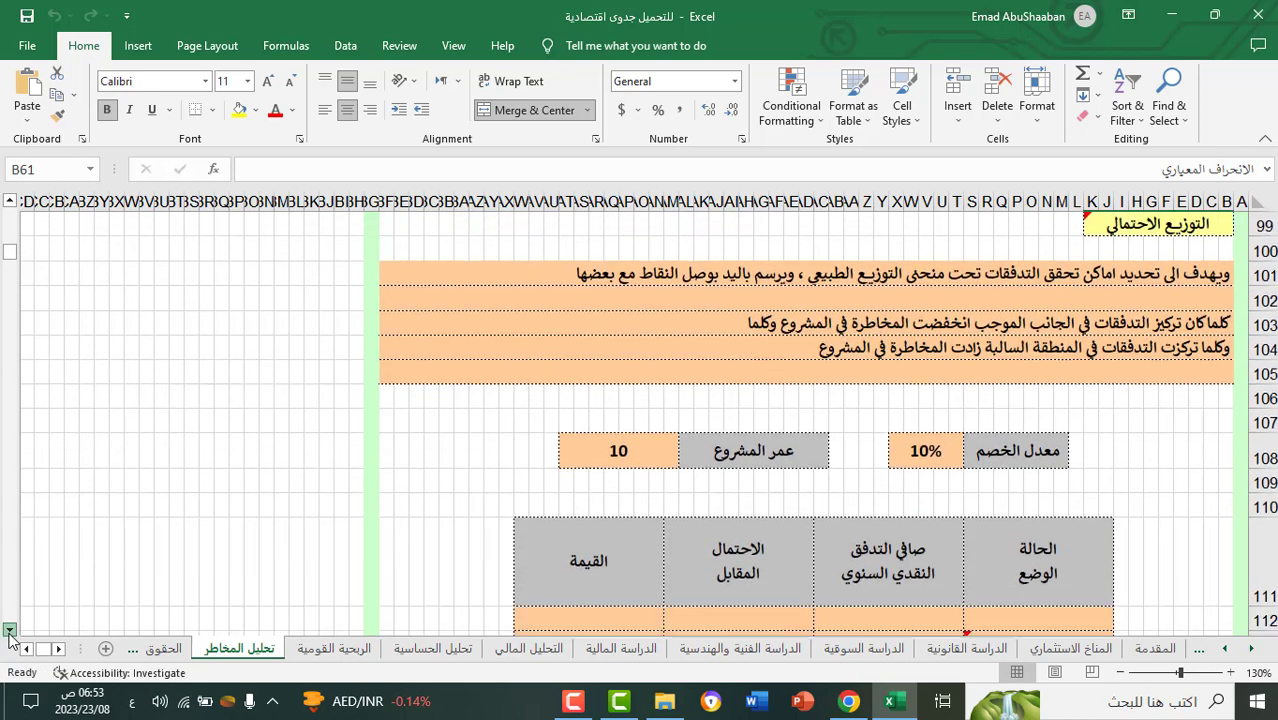
{"action": "scroll", "coordinate": [9, 633], "scroll_direction": "down", "scroll_amount": 2}
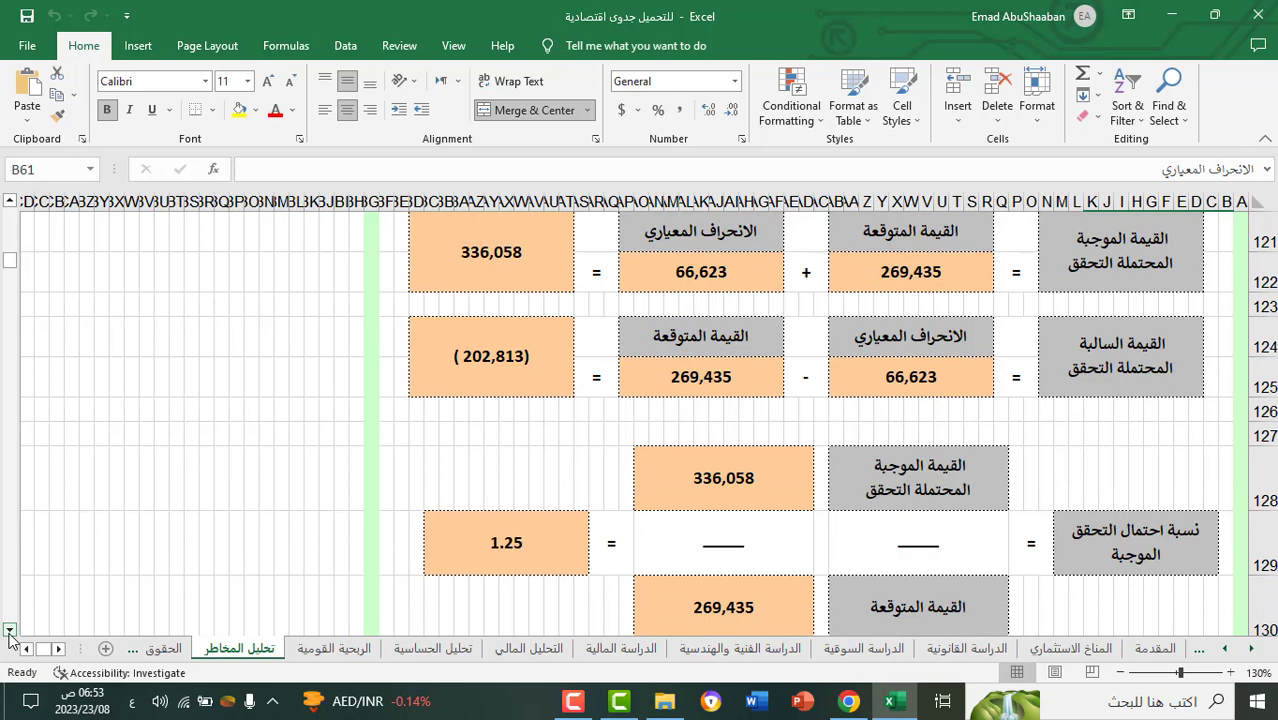
{"action": "scroll", "coordinate": [9, 633], "scroll_direction": "down", "scroll_amount": 4}
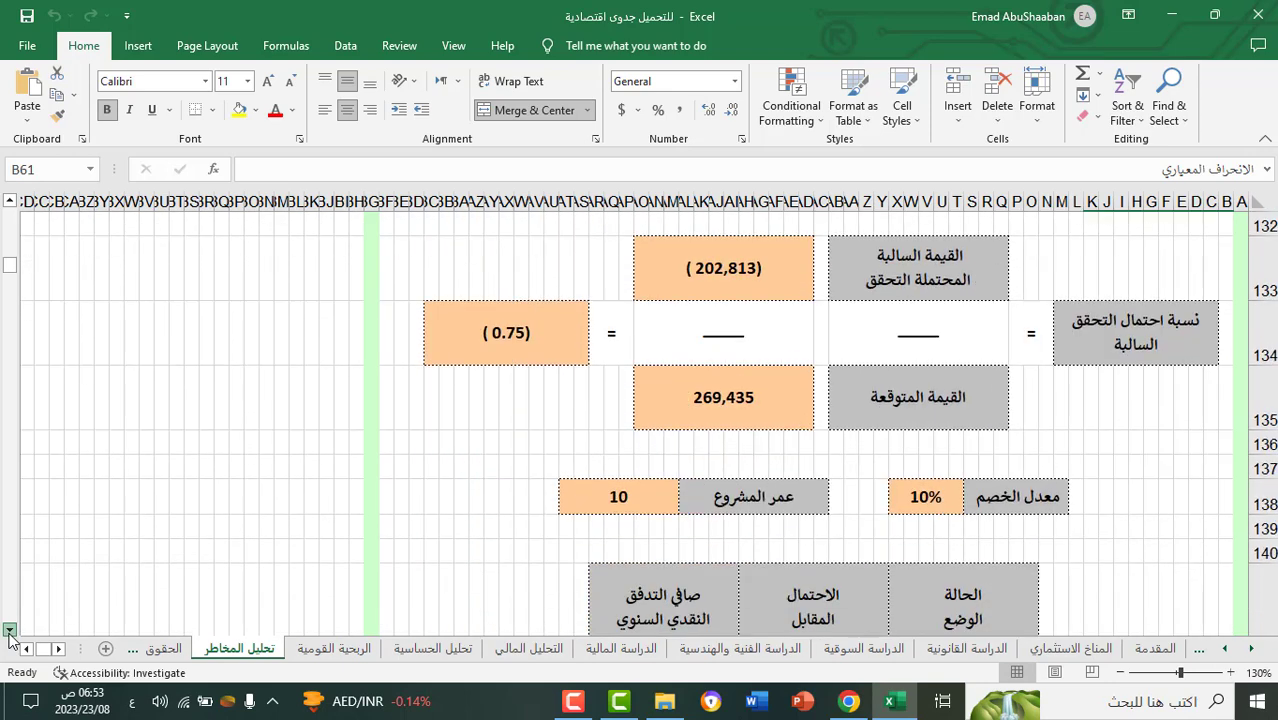
{"action": "scroll", "coordinate": [9, 633], "scroll_direction": "down", "scroll_amount": 5}
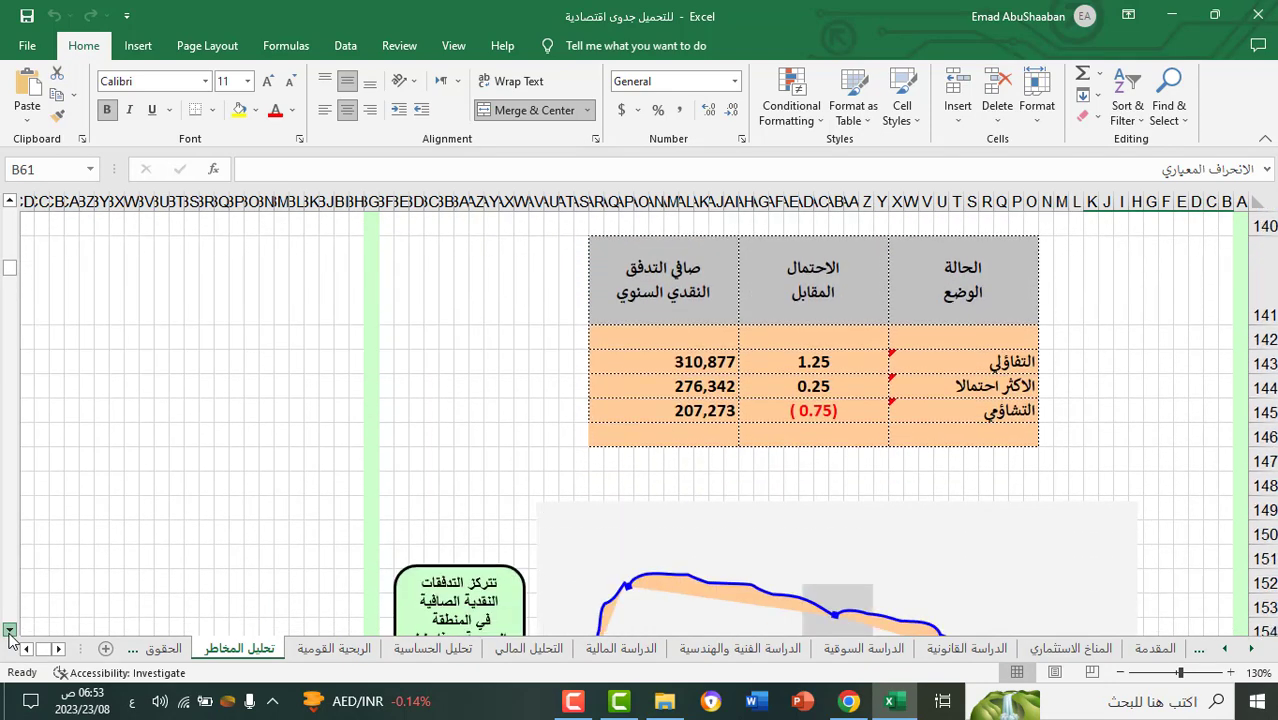
{"action": "scroll", "coordinate": [9, 633], "scroll_direction": "down", "scroll_amount": 2}
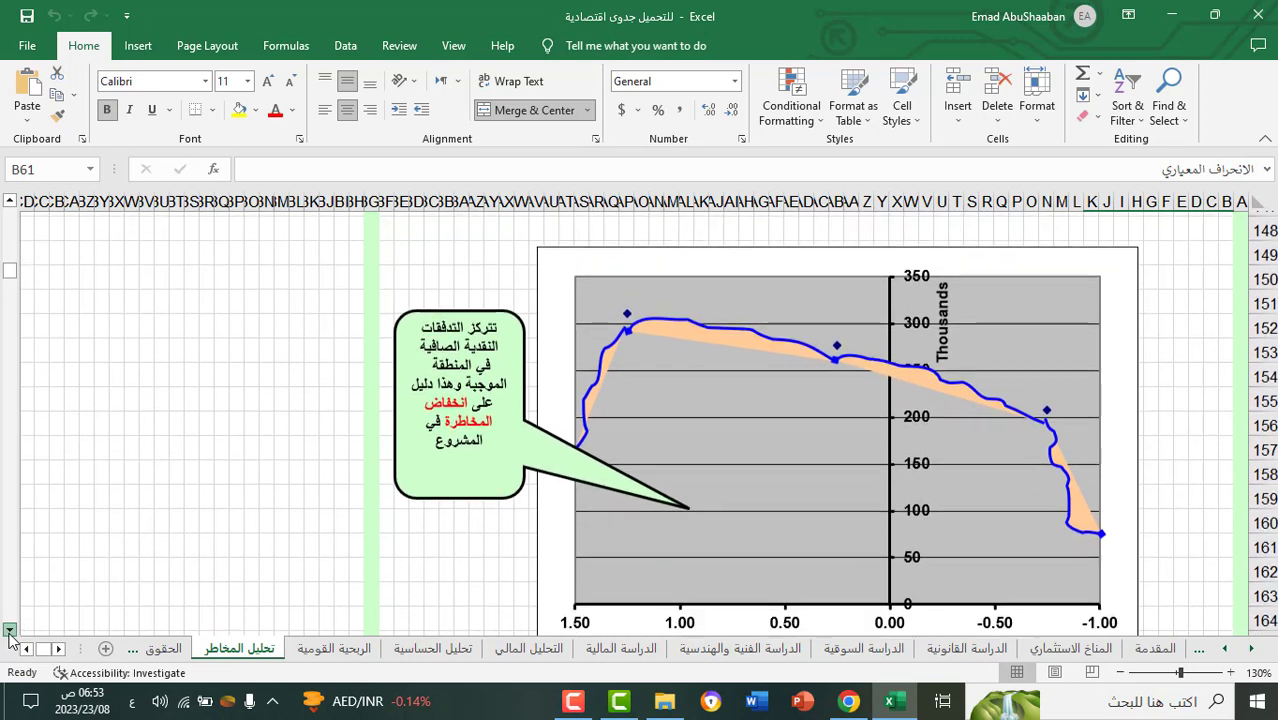
{"action": "scroll", "coordinate": [9, 633], "scroll_direction": "down", "scroll_amount": 5}
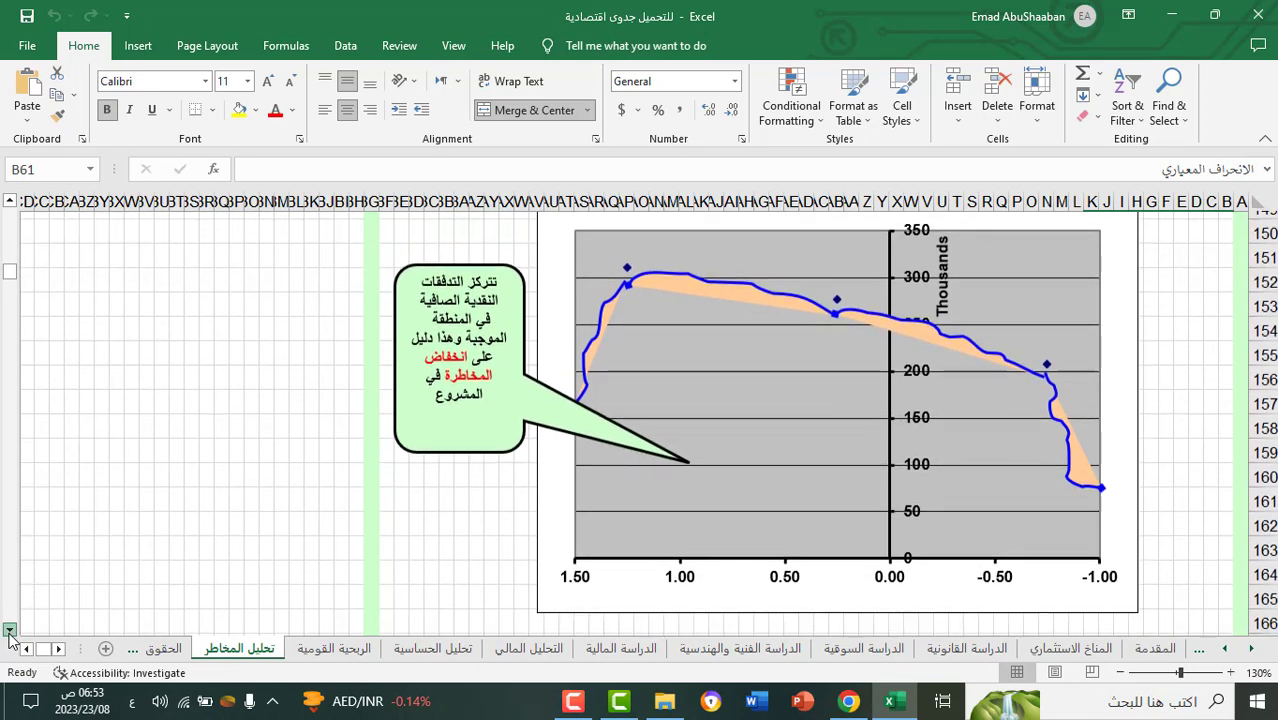
Step: Review the yearly expected value table and its line chart through to the end of the risk analysis sheet
{"action": "scroll", "coordinate": [9, 633], "scroll_direction": "down", "scroll_amount": 5}
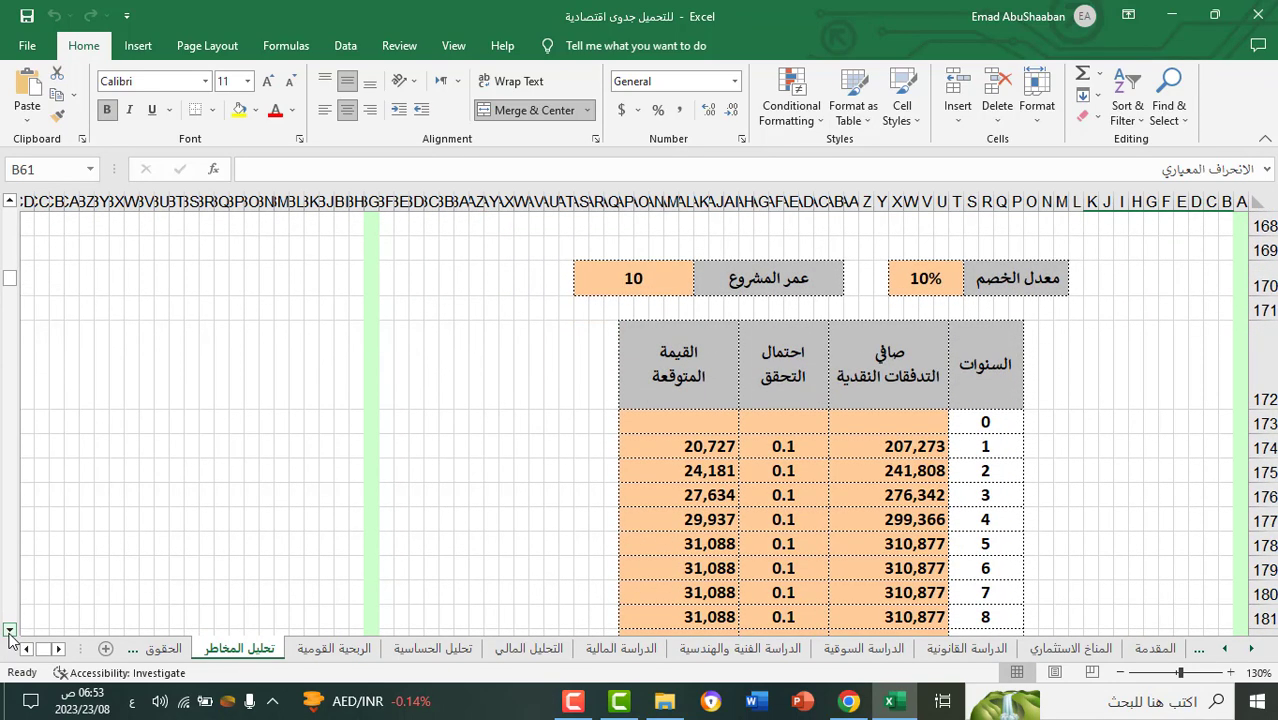
{"action": "scroll", "coordinate": [9, 633], "scroll_direction": "down", "scroll_amount": 5}
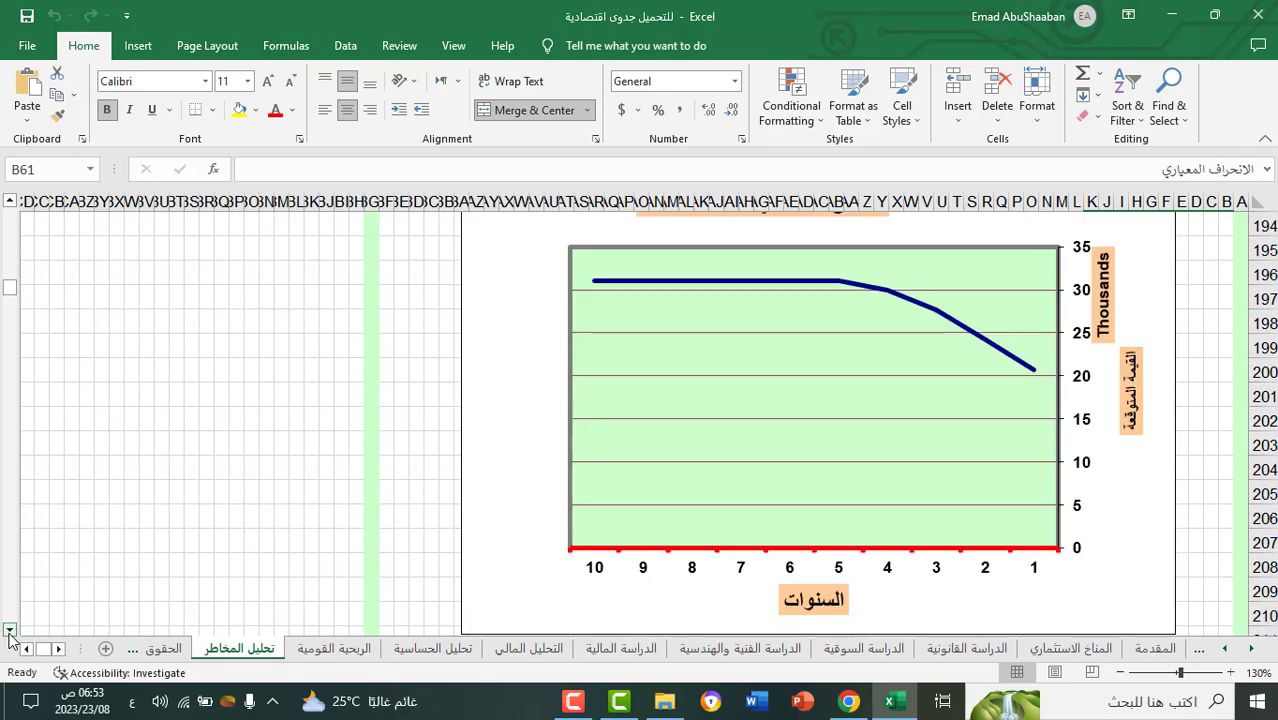
{"action": "scroll", "coordinate": [9, 633], "scroll_direction": "down", "scroll_amount": 4}
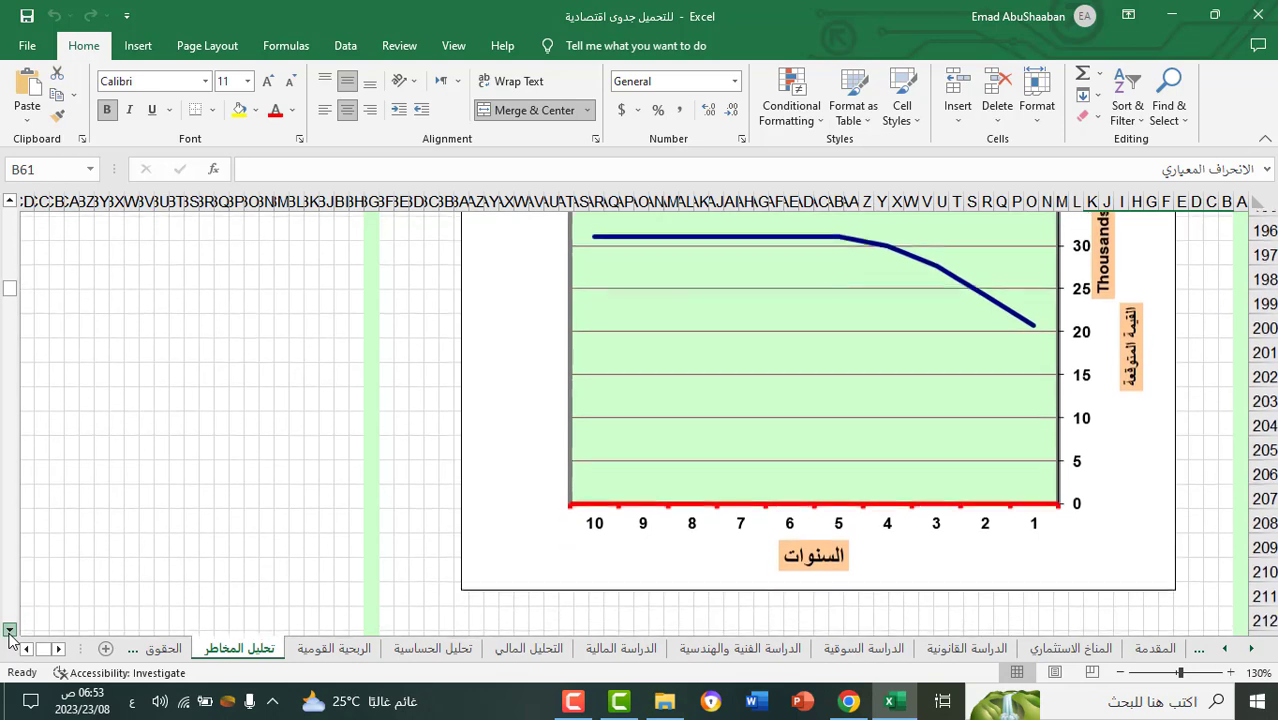
{"action": "scroll", "coordinate": [9, 633], "scroll_direction": "down", "scroll_amount": 1}
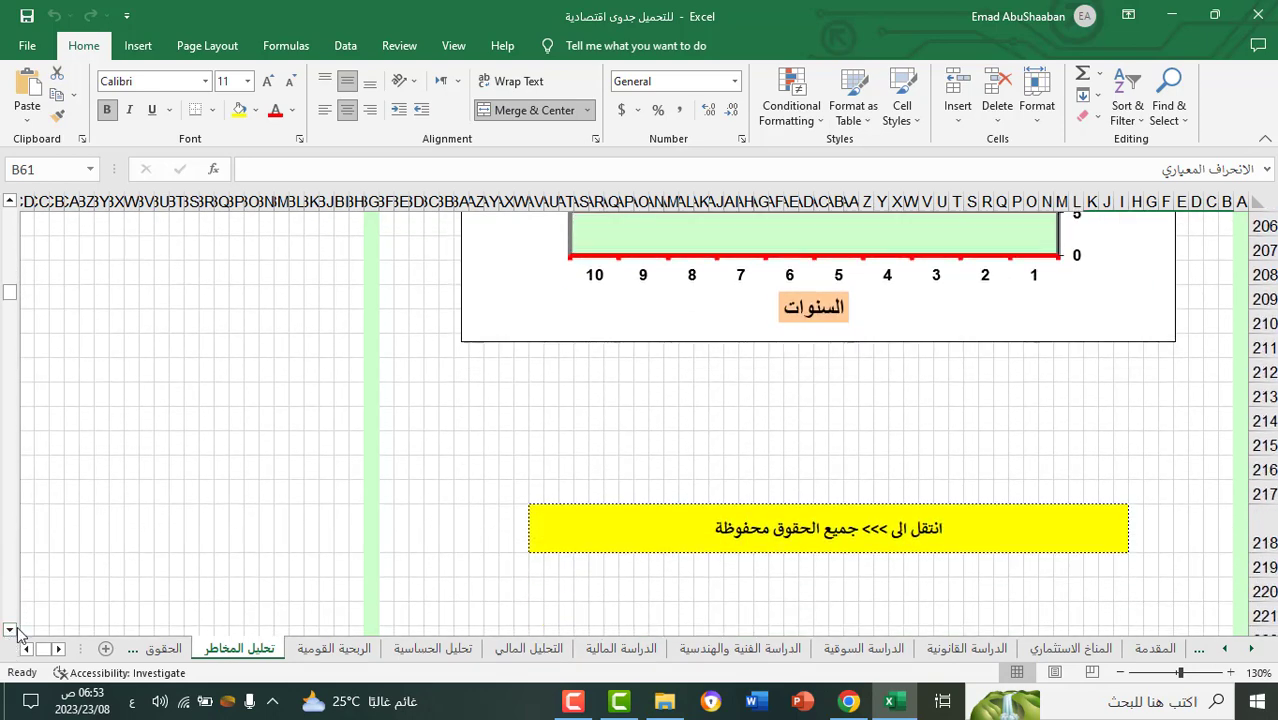
Step: Open the rights sheet (الحقوق) and review the author's contact details, website links and the usage note for template users
{"action": "left_click", "coordinate": [165, 649]}
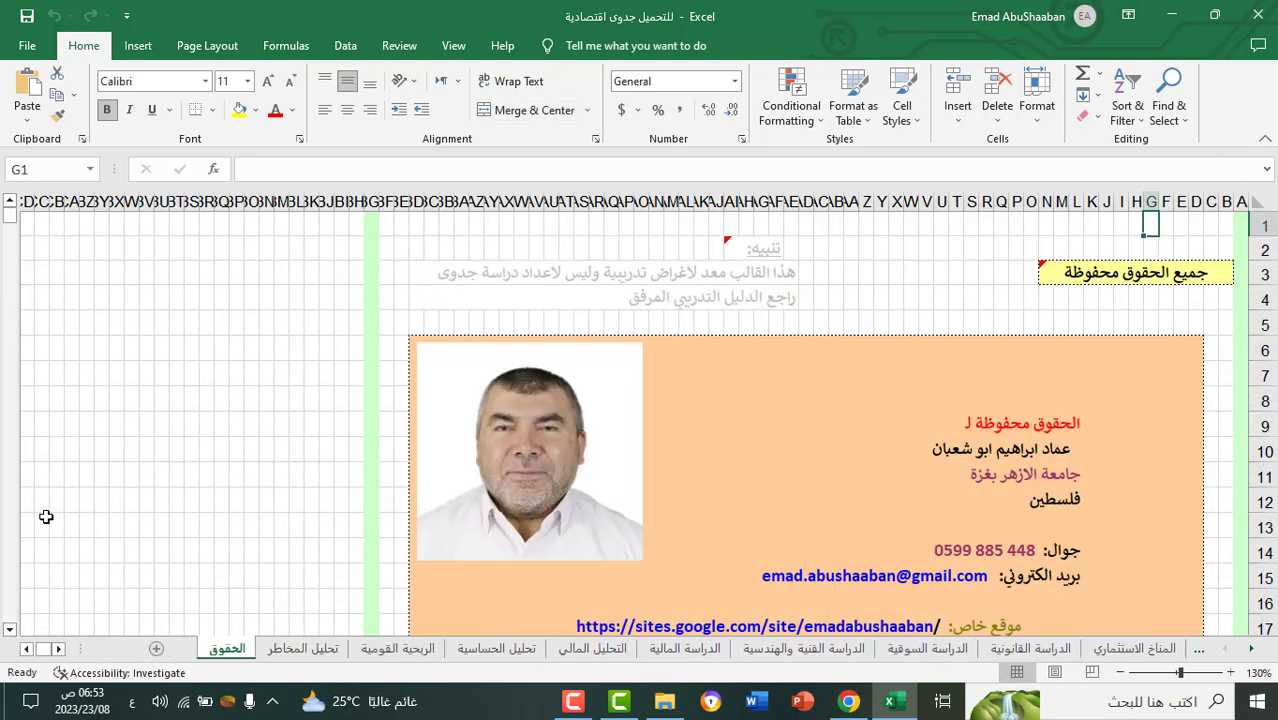
{"action": "scroll", "coordinate": [12, 634], "scroll_direction": "down", "scroll_amount": 3}
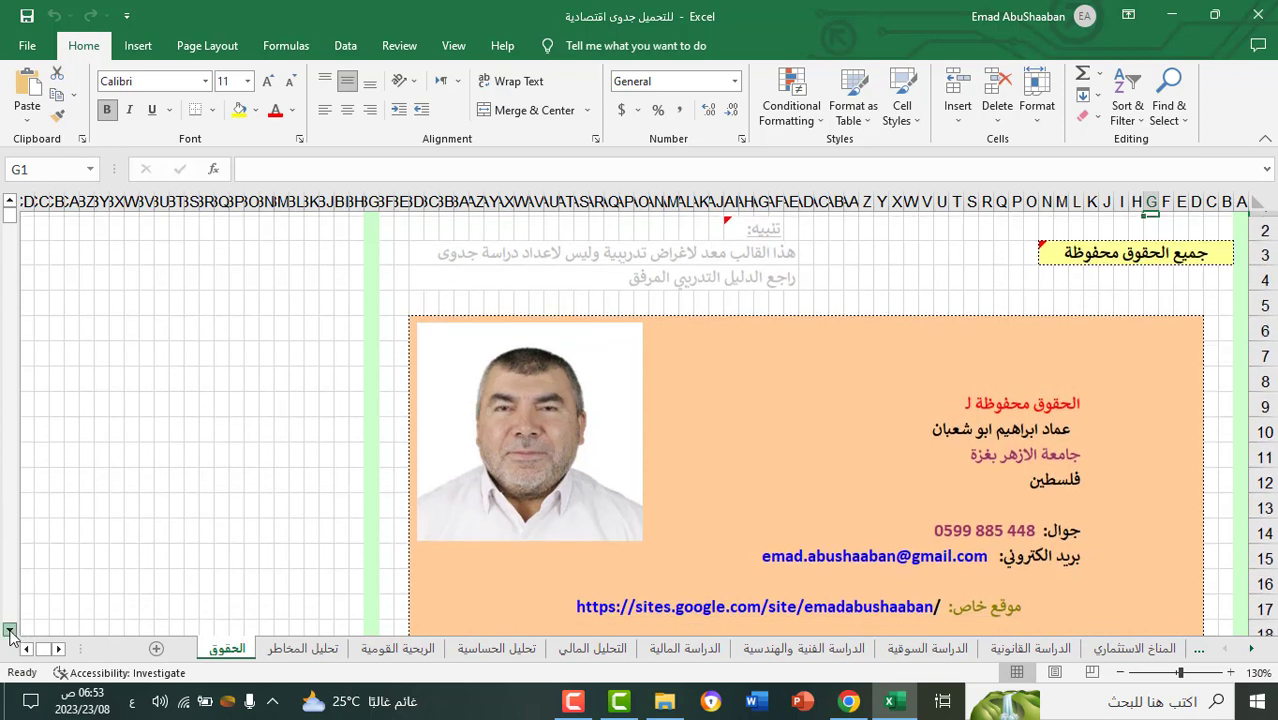
{"action": "scroll", "coordinate": [10, 635], "scroll_direction": "down", "scroll_amount": 5}
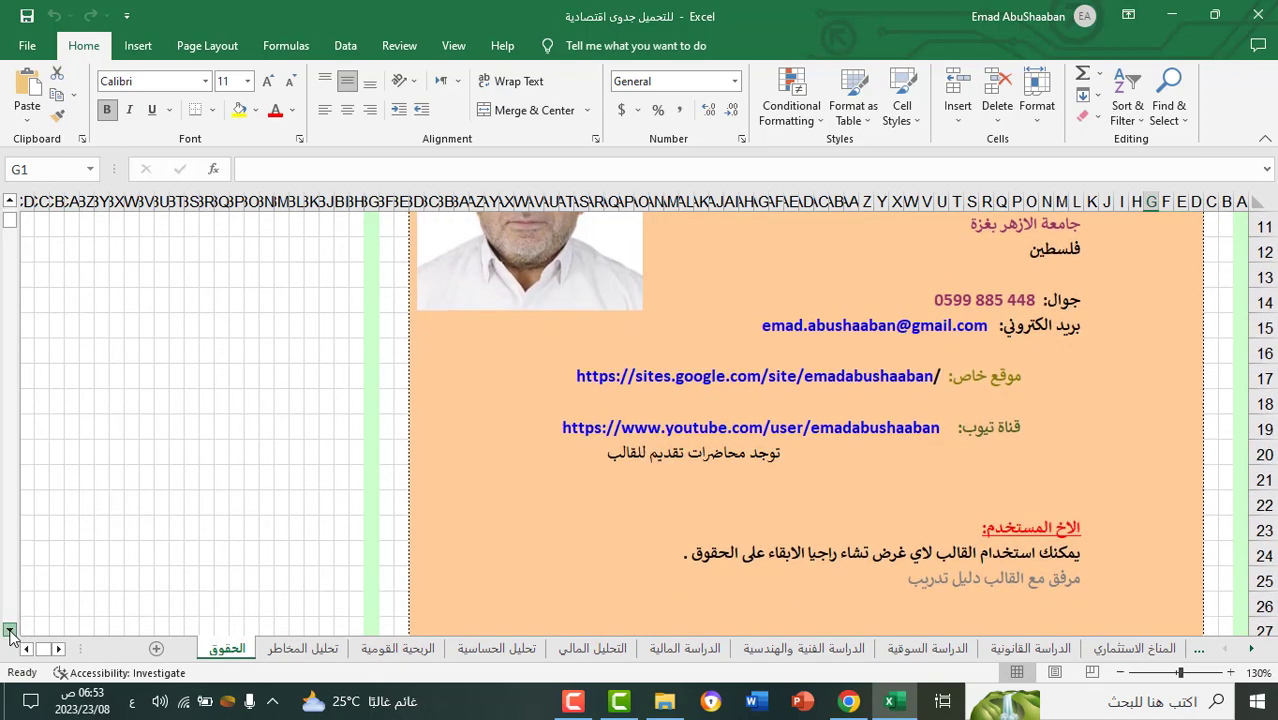